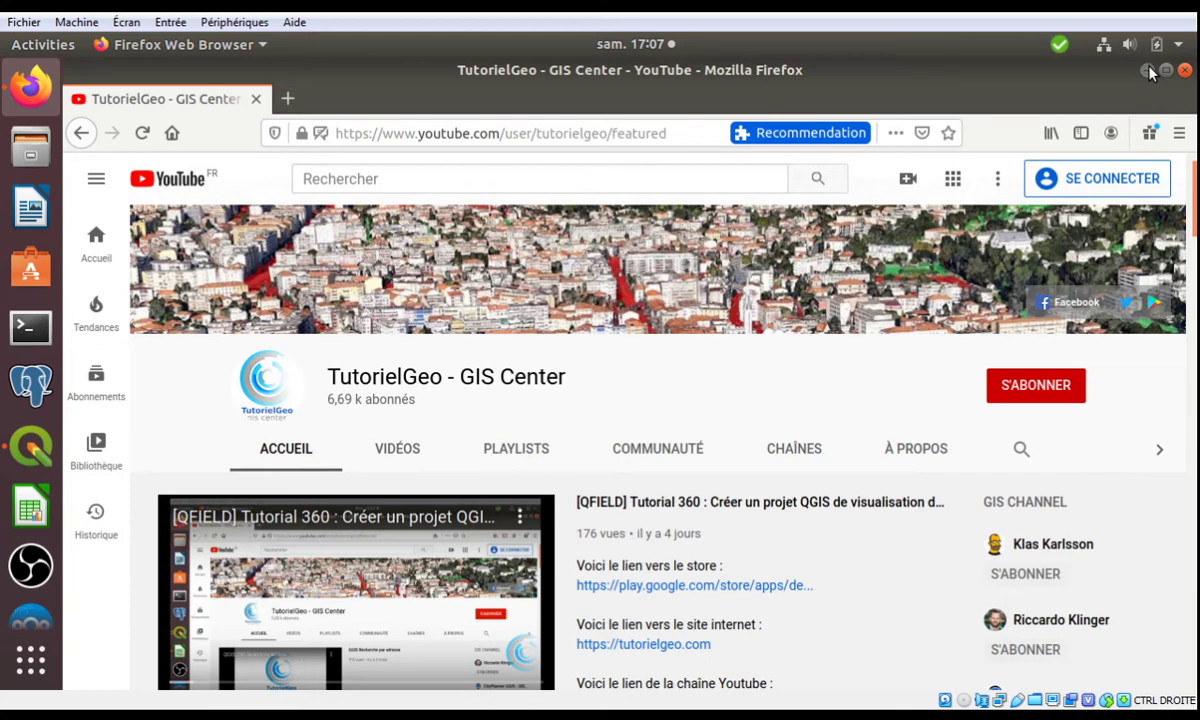
# Switch from the browser to QGIS, show the arret_bus layer and zoom the map to its extent.
pyautogui.click(1148, 70)
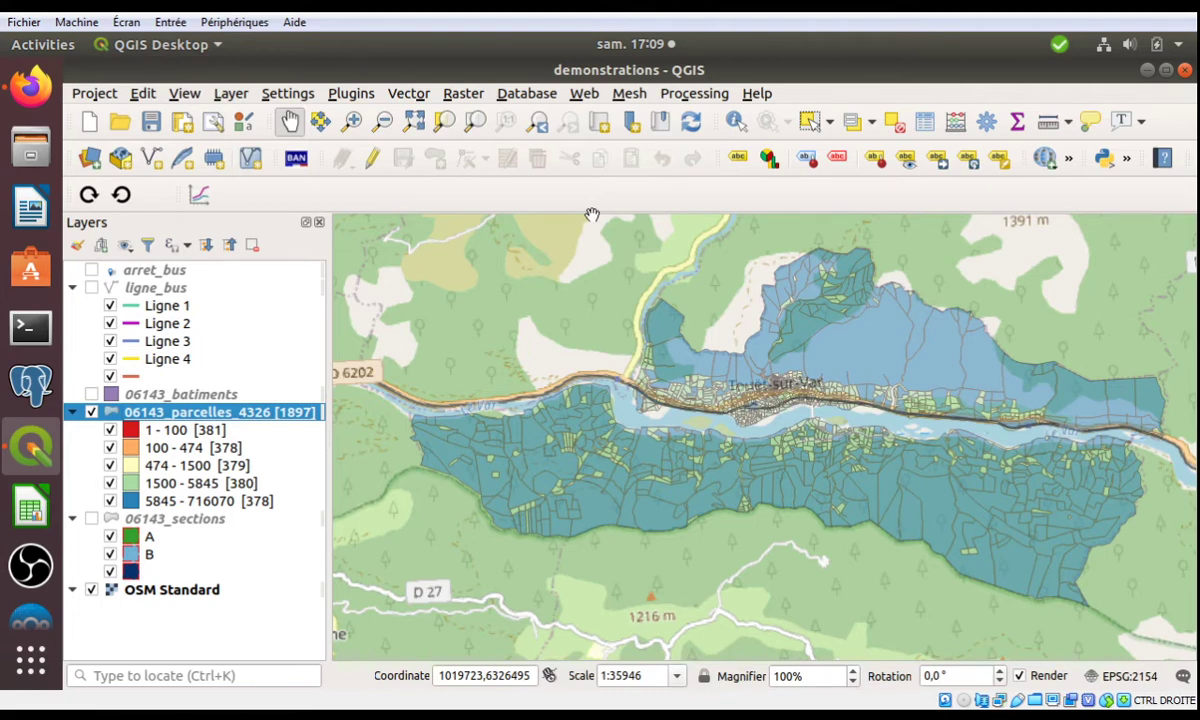
pyautogui.click(91, 270)
pyautogui.click(145, 272)
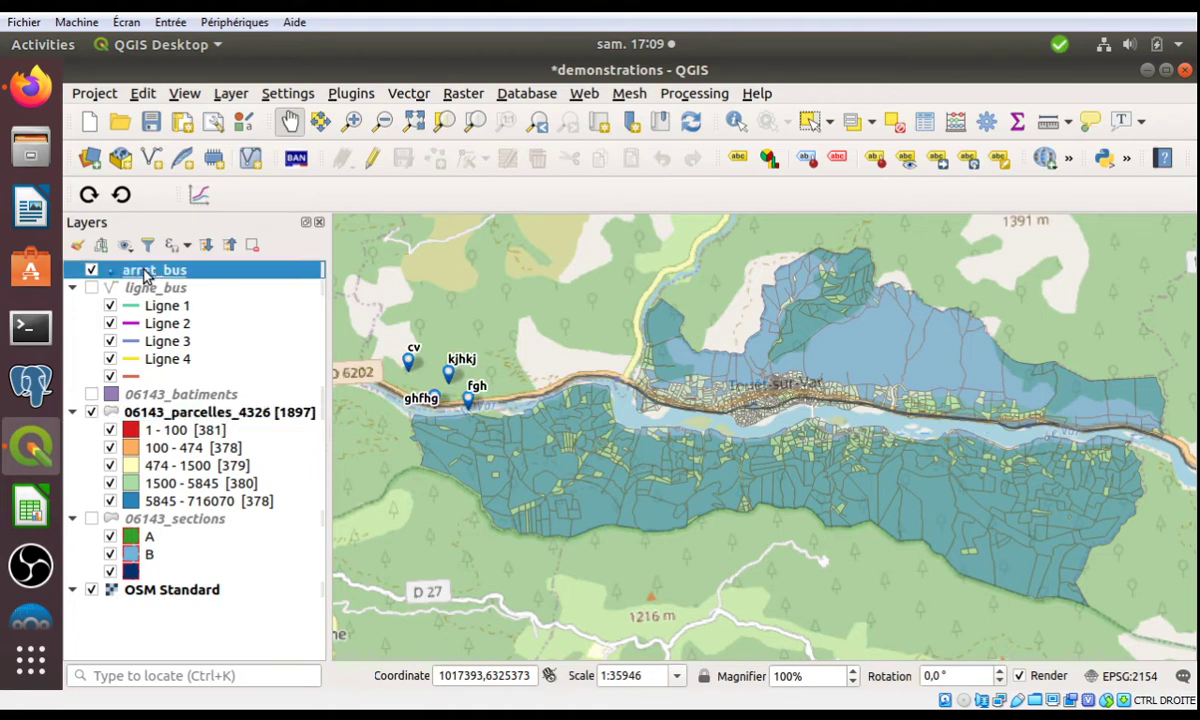
pyautogui.rightClick(149, 270)
pyautogui.click(212, 280)
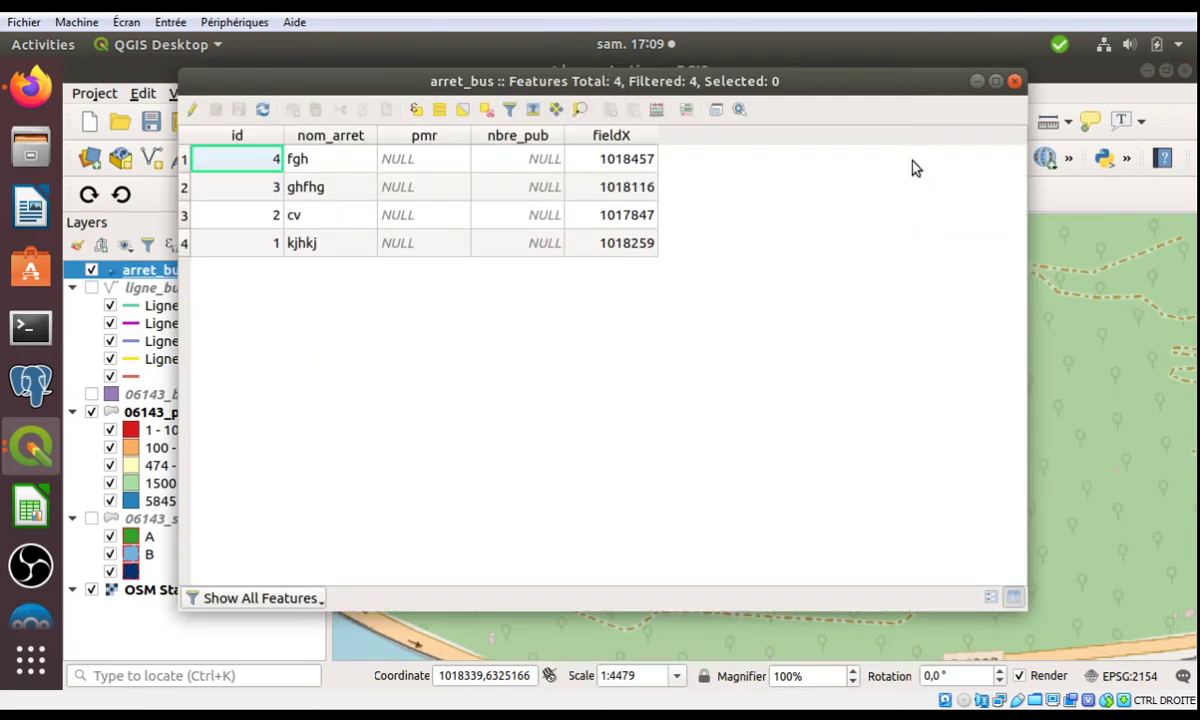
# Delete the fieldX field from the arret_bus attribute table, saving the edits and ending the edit session.
pyautogui.click(197, 112)
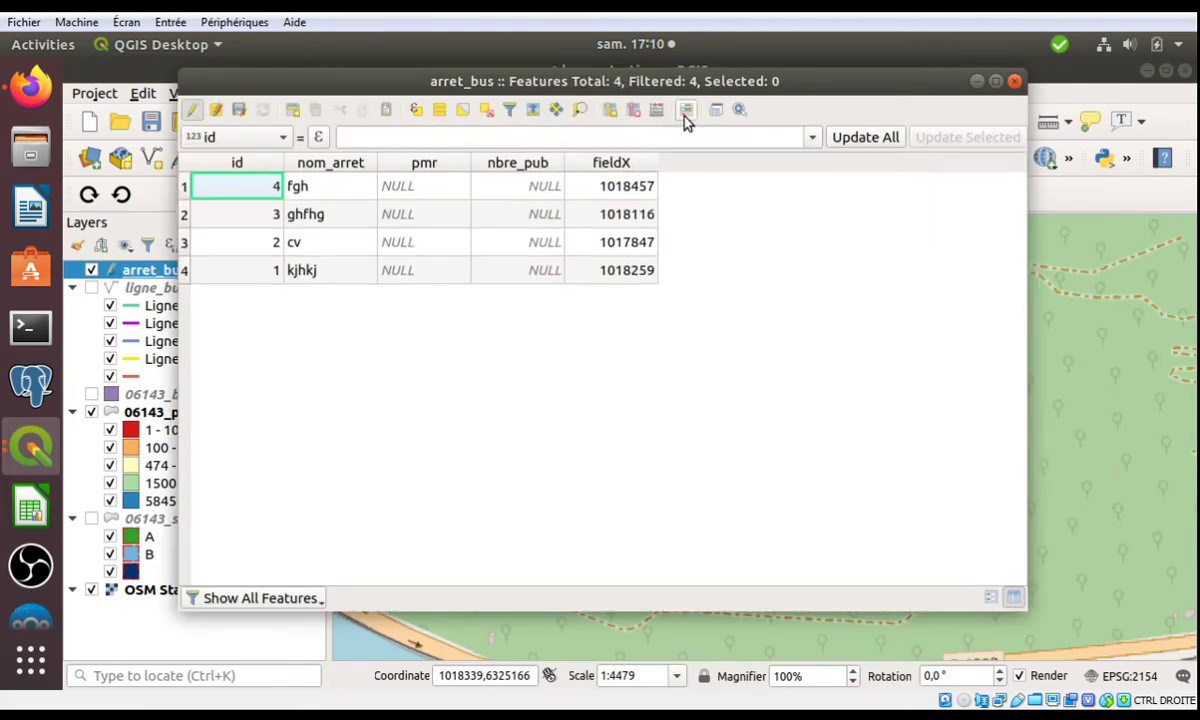
pyautogui.click(636, 112)
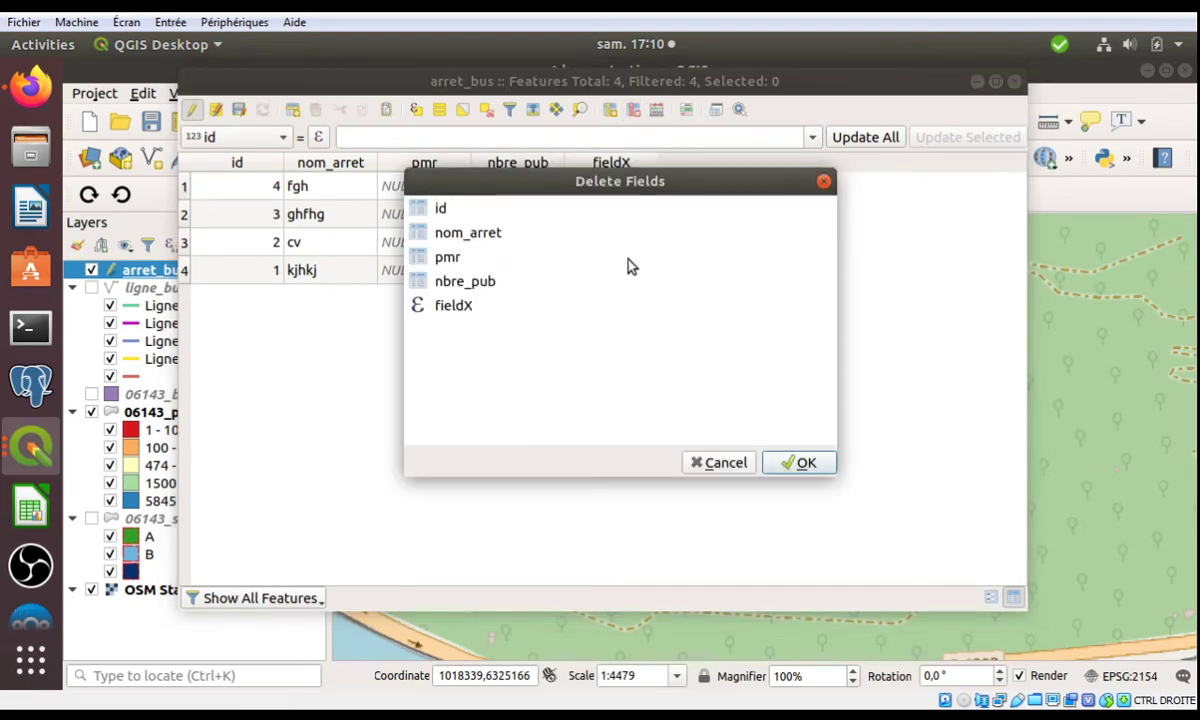
pyautogui.click(528, 308)
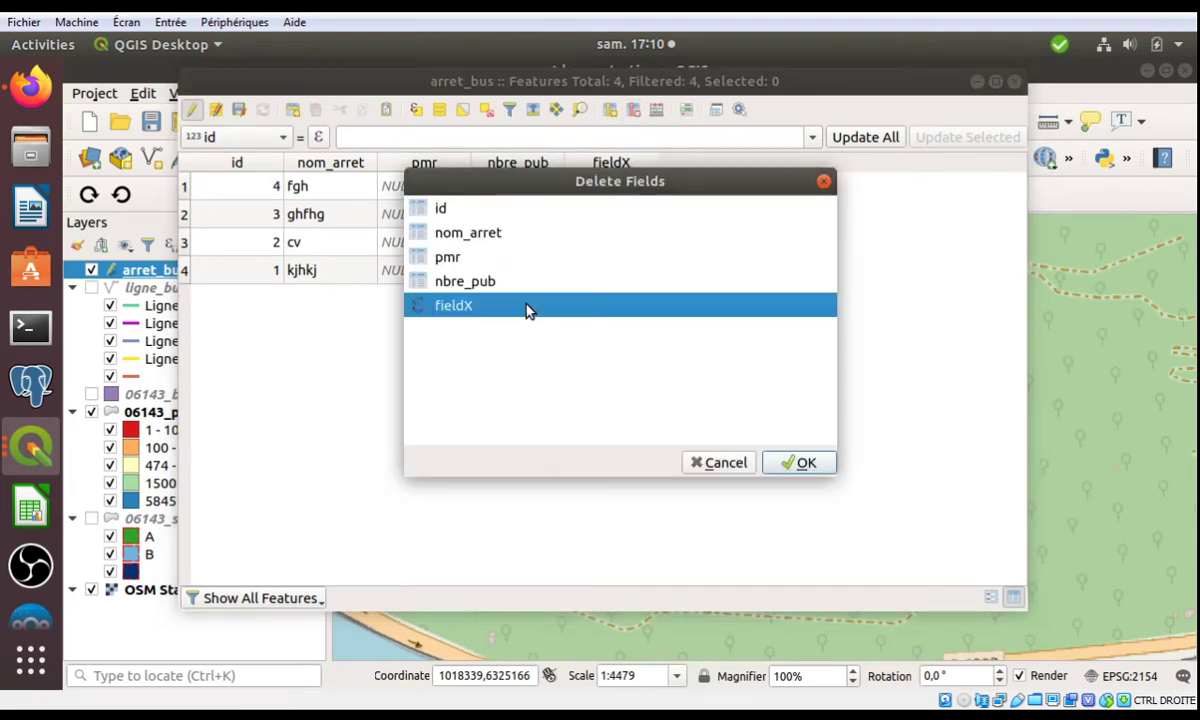
pyautogui.click(814, 460)
pyautogui.click(238, 110)
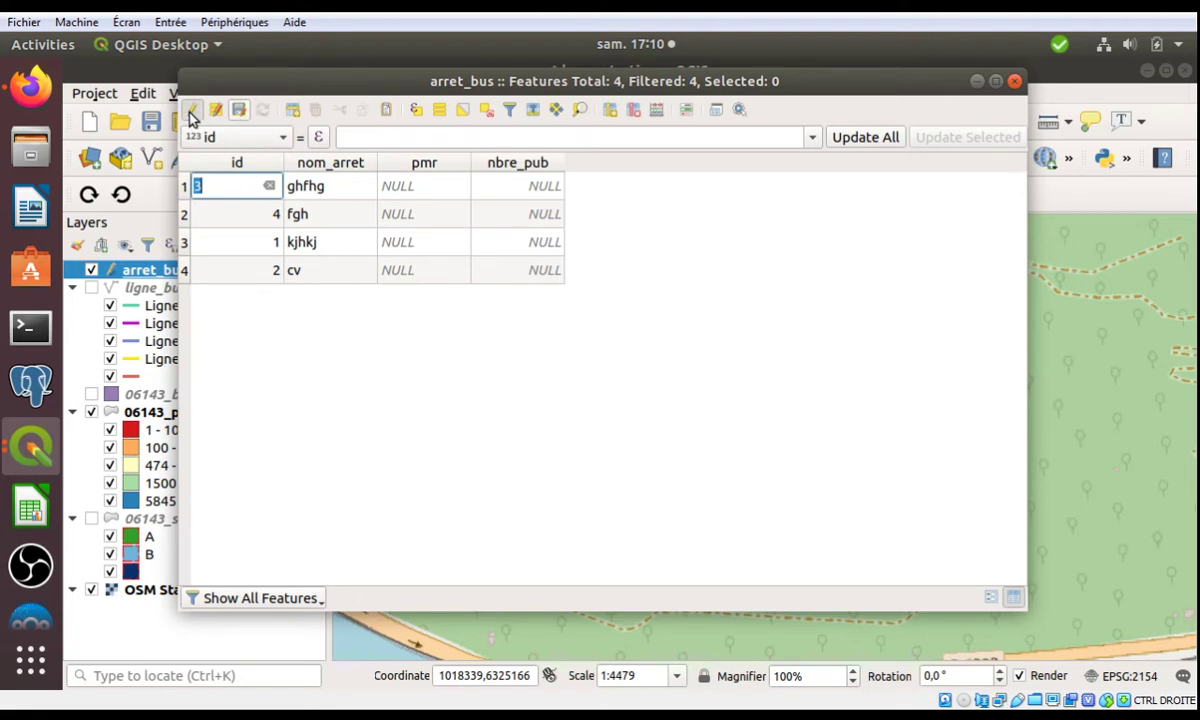
pyautogui.click(191, 110)
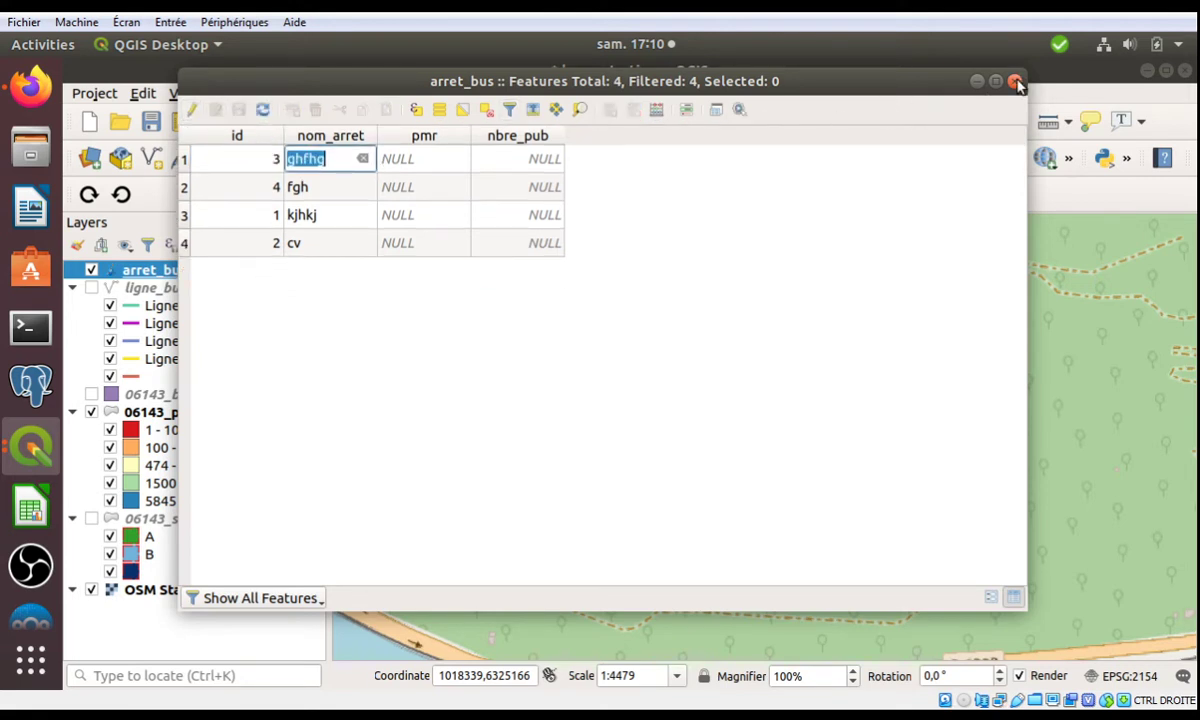
# Save the project and reopen the attribute table of the arret_bus layer.
pyautogui.click(150, 121)
pyautogui.click(150, 121)
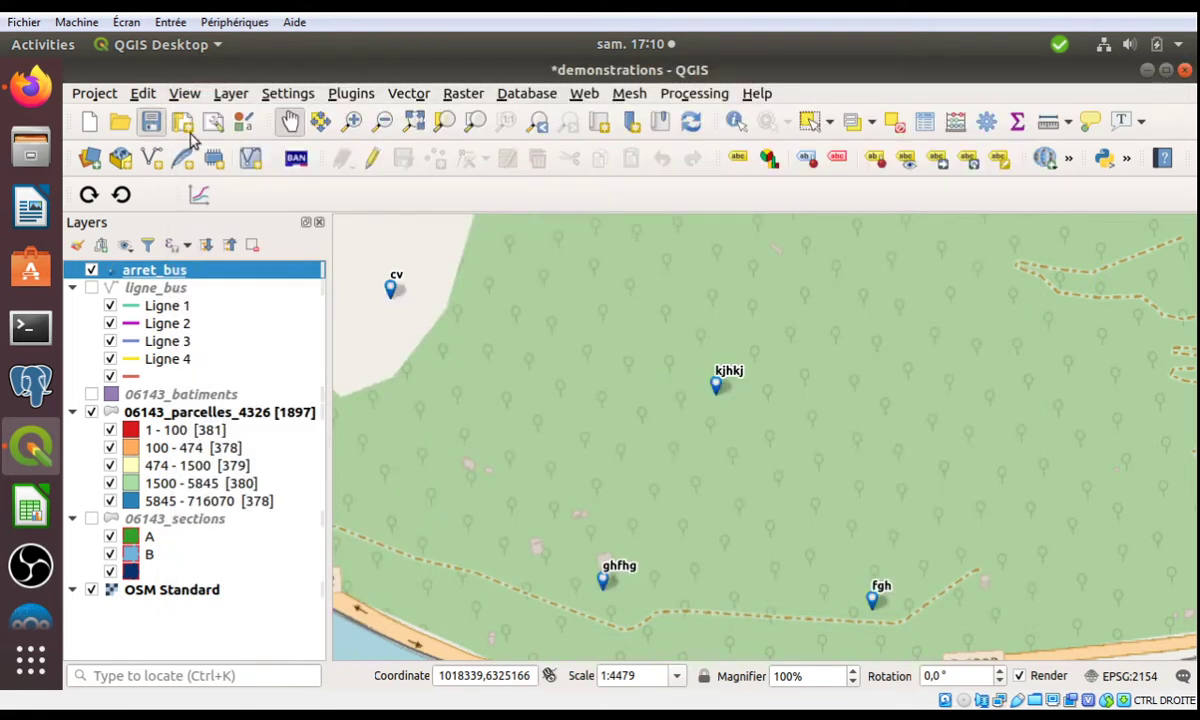
pyautogui.click(855, 122)
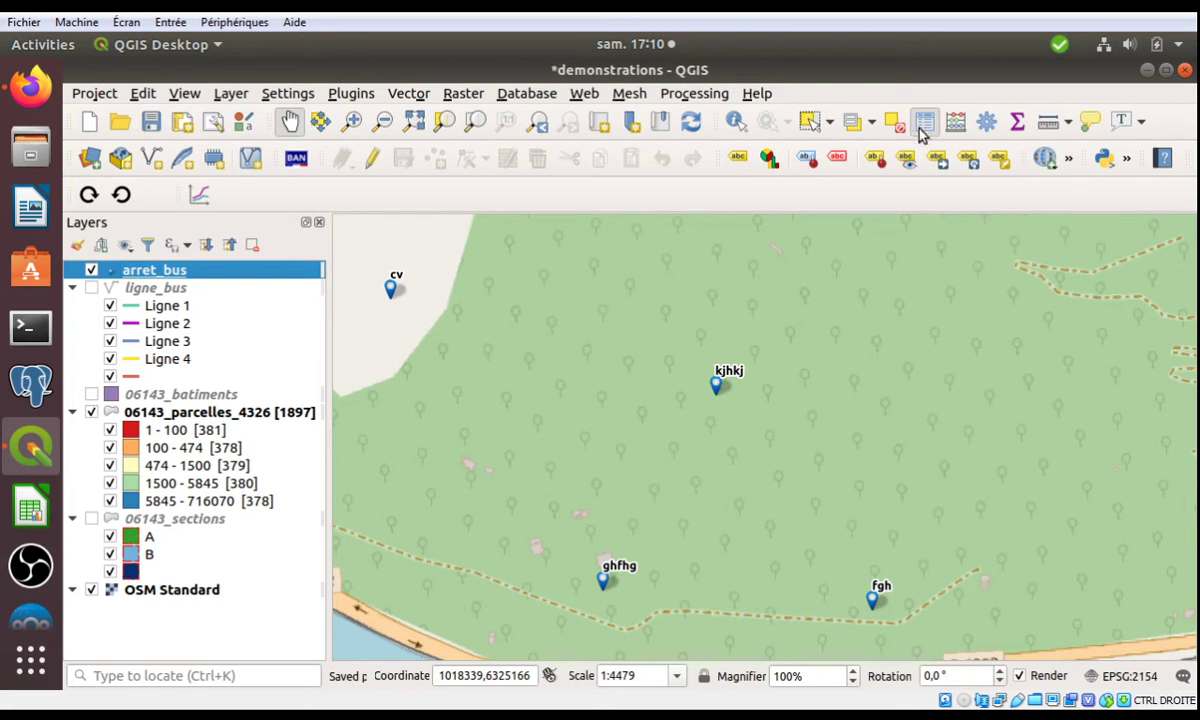
pyautogui.press('F6')
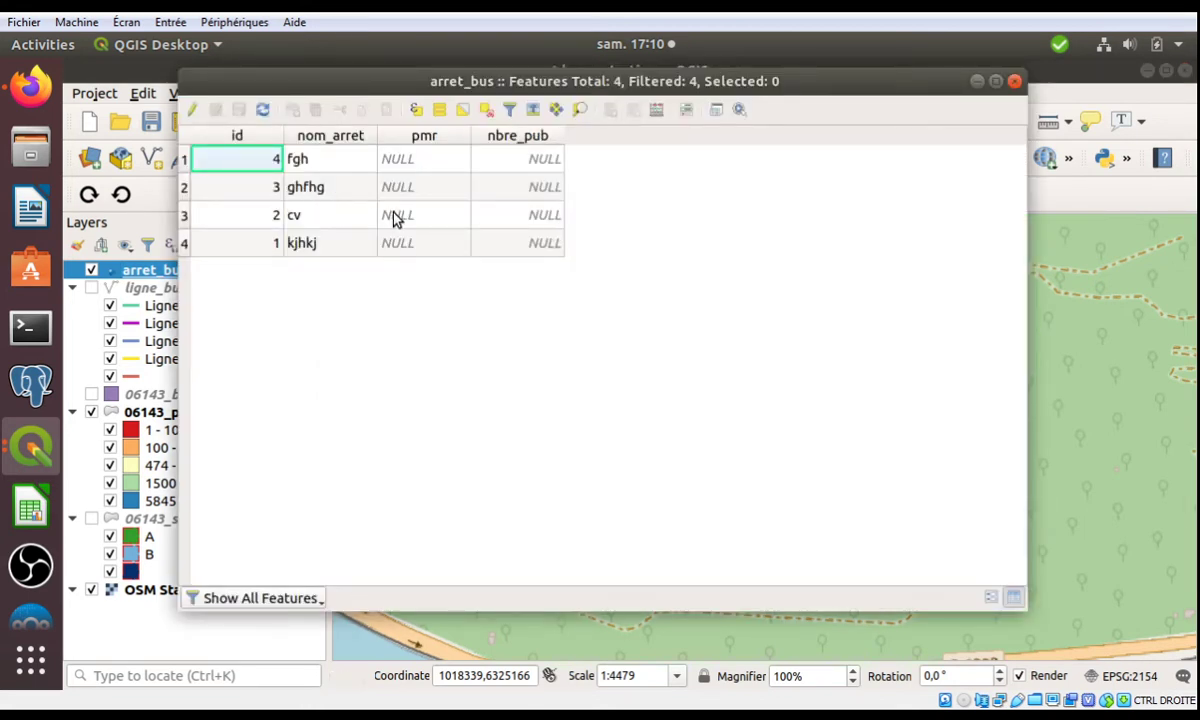
# Enable editing and set nbre_pub to 78 for fgh, 56 for ghfhg, 6 for cv and 3 for kjhkj.
pyautogui.click(191, 109)
pyautogui.doubleClick(436, 190)
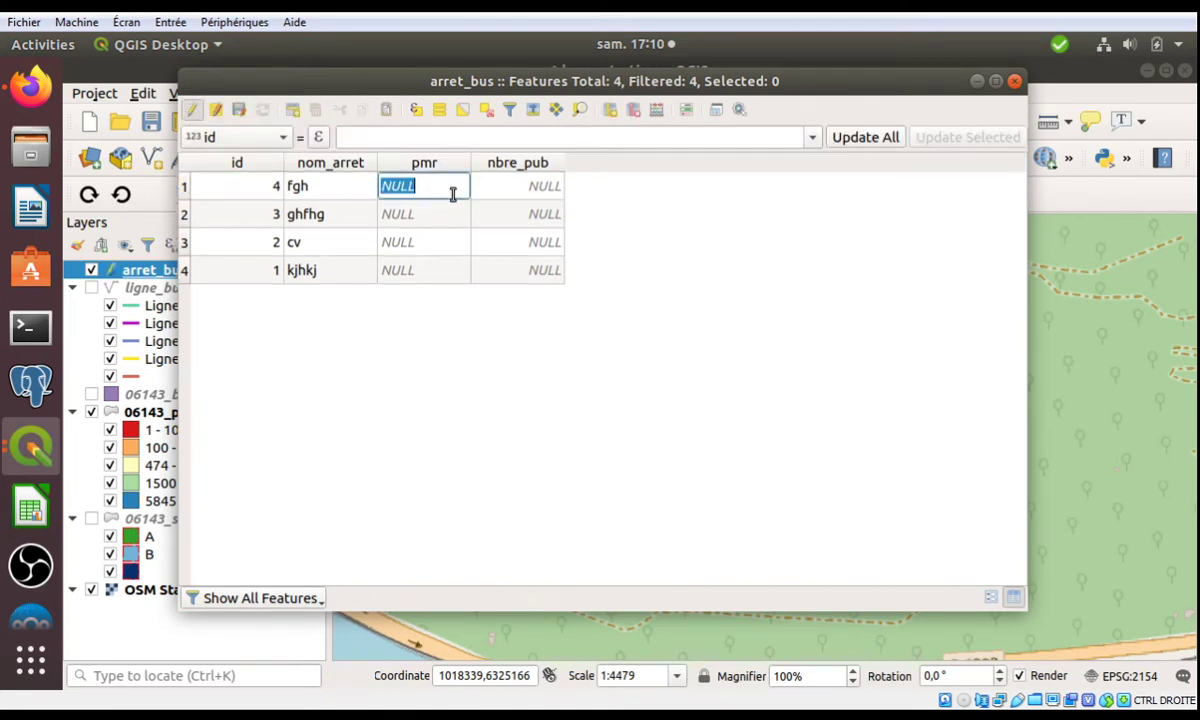
pyautogui.doubleClick(524, 190)
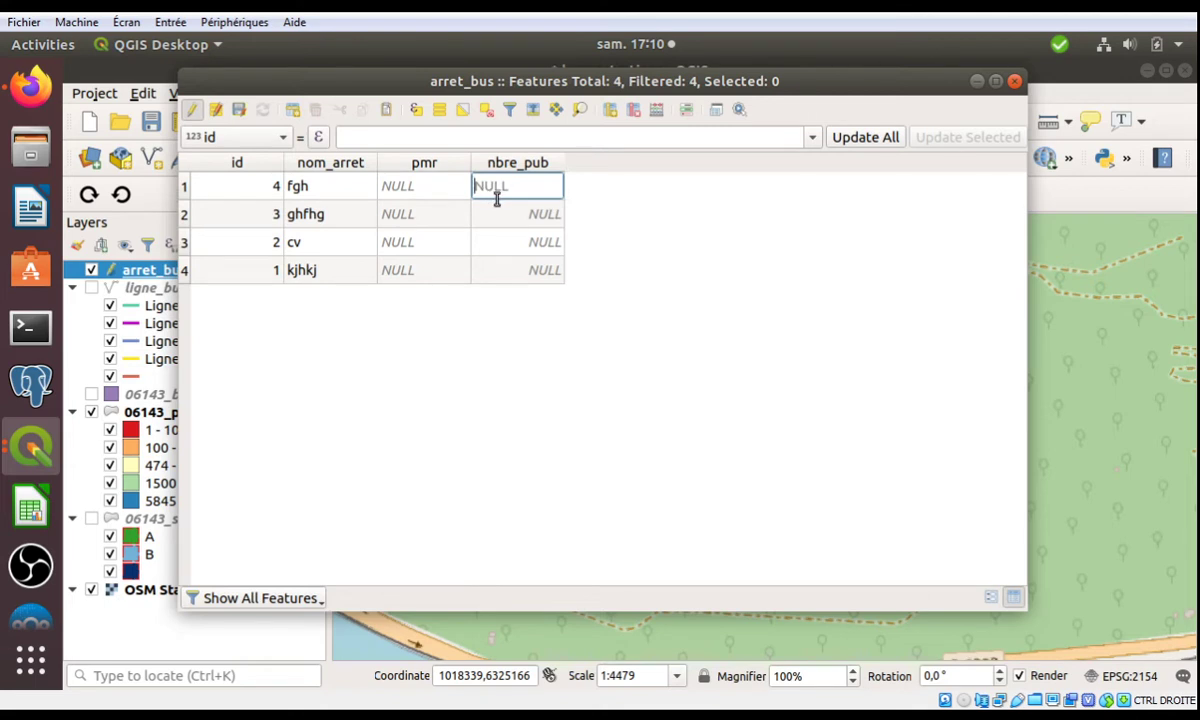
pyautogui.write('78')
pyautogui.doubleClick(503, 213)
pyautogui.write('56')
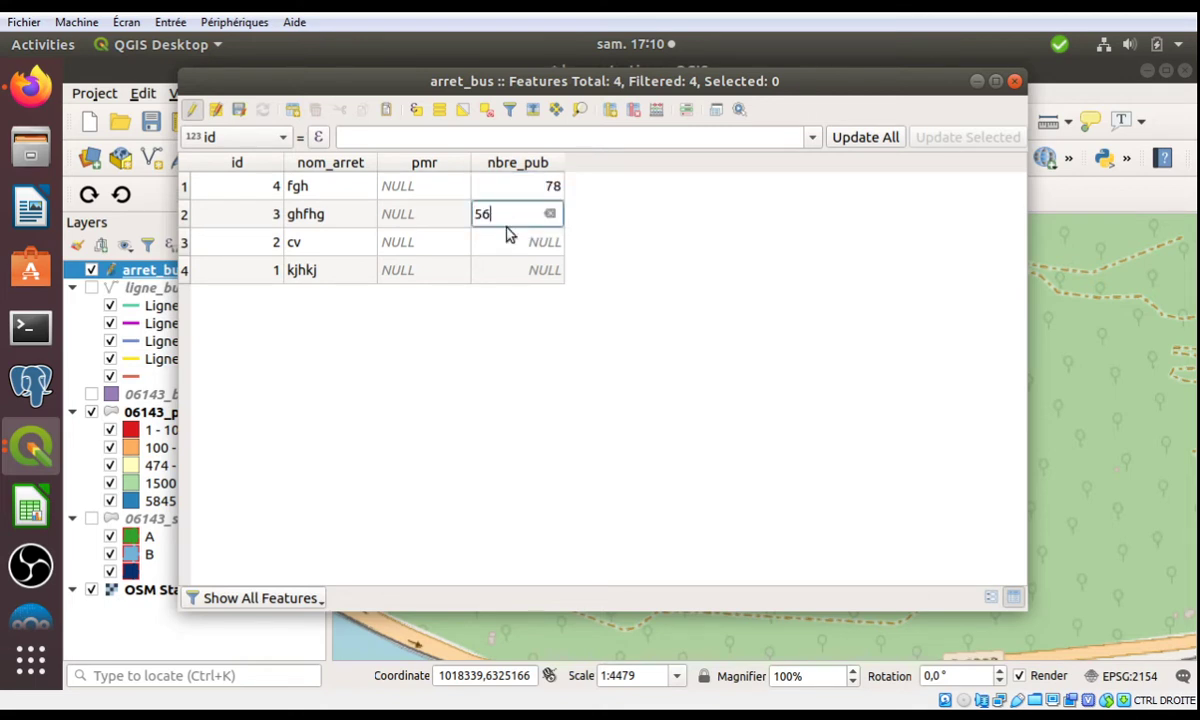
pyautogui.doubleClick(512, 240)
pyautogui.write('6')
pyautogui.doubleClick(525, 268)
pyautogui.write('3')
pyautogui.press('Return')
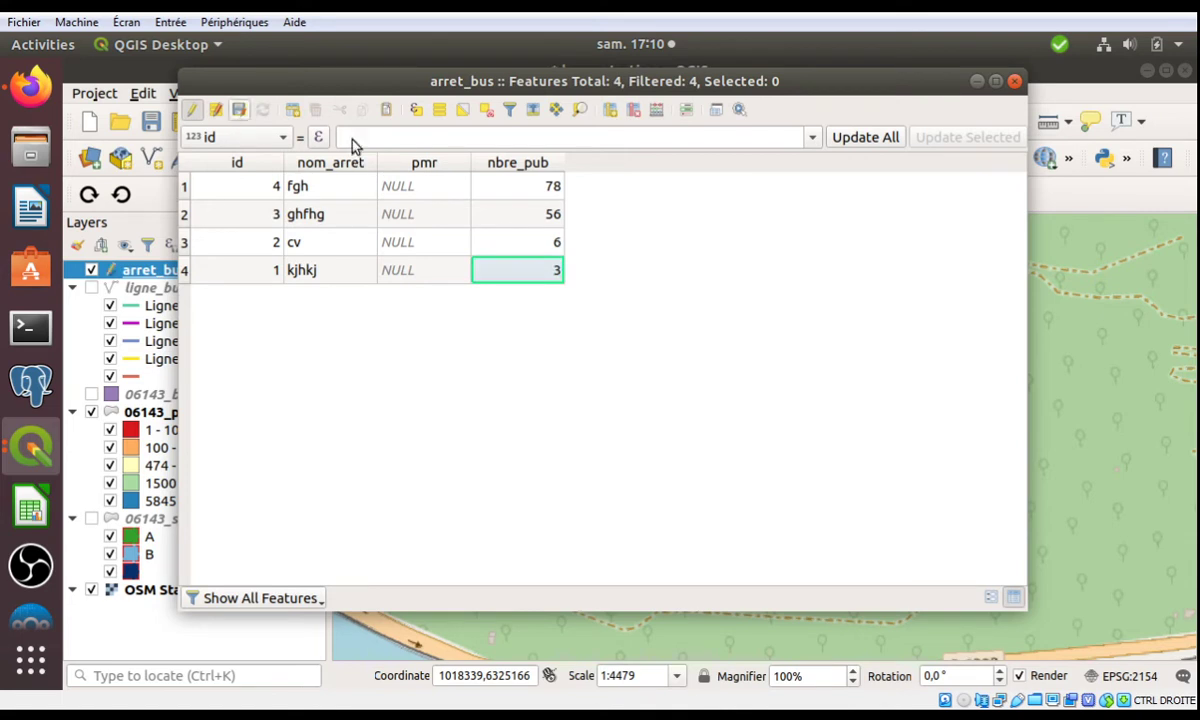
# Add a whole-number field named nmbre_plac with length 3 to the arret_bus table.
pyautogui.click(610, 110)
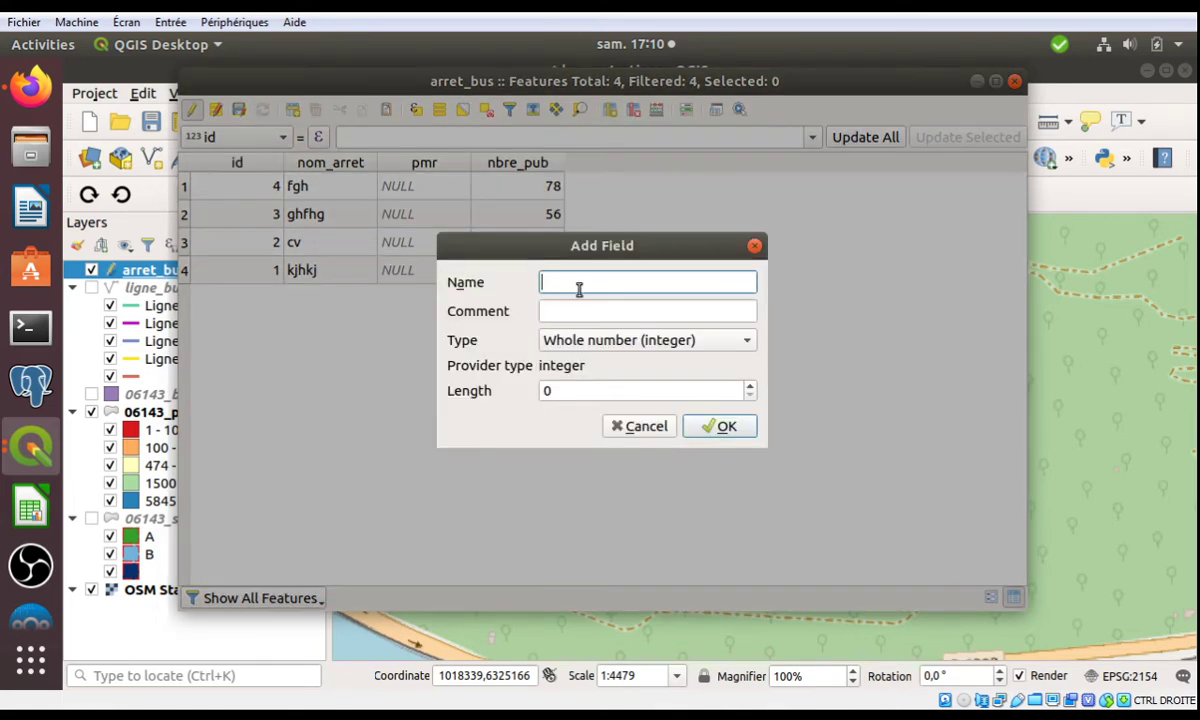
pyautogui.write('NBRE_PLACE')
pyautogui.doubleClick(617, 283)
pyautogui.write('nmbre_plac')
pyautogui.doubleClick(596, 391)
pyautogui.write('3')
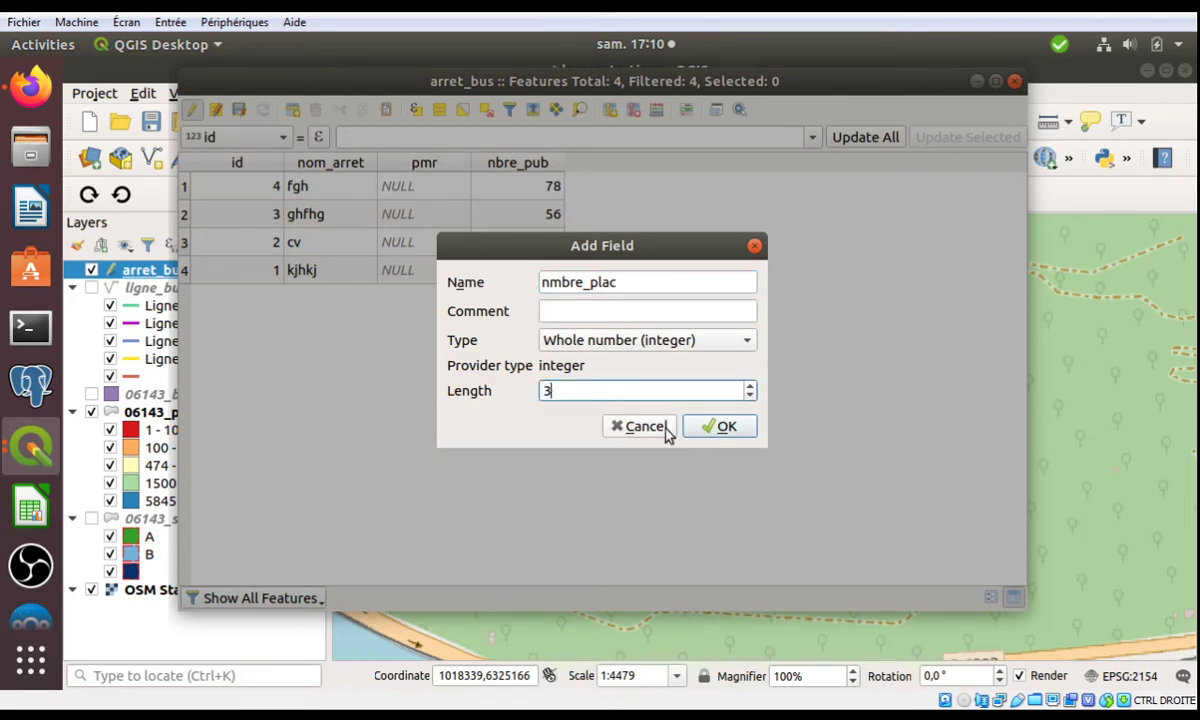
pyautogui.click(710, 420)
# Set nmbre_plac to 45 for ghfhg, 12 for fgh, 23 for kjhkj and 45 for cv, then save and end editing.
pyautogui.doubleClick(623, 190)
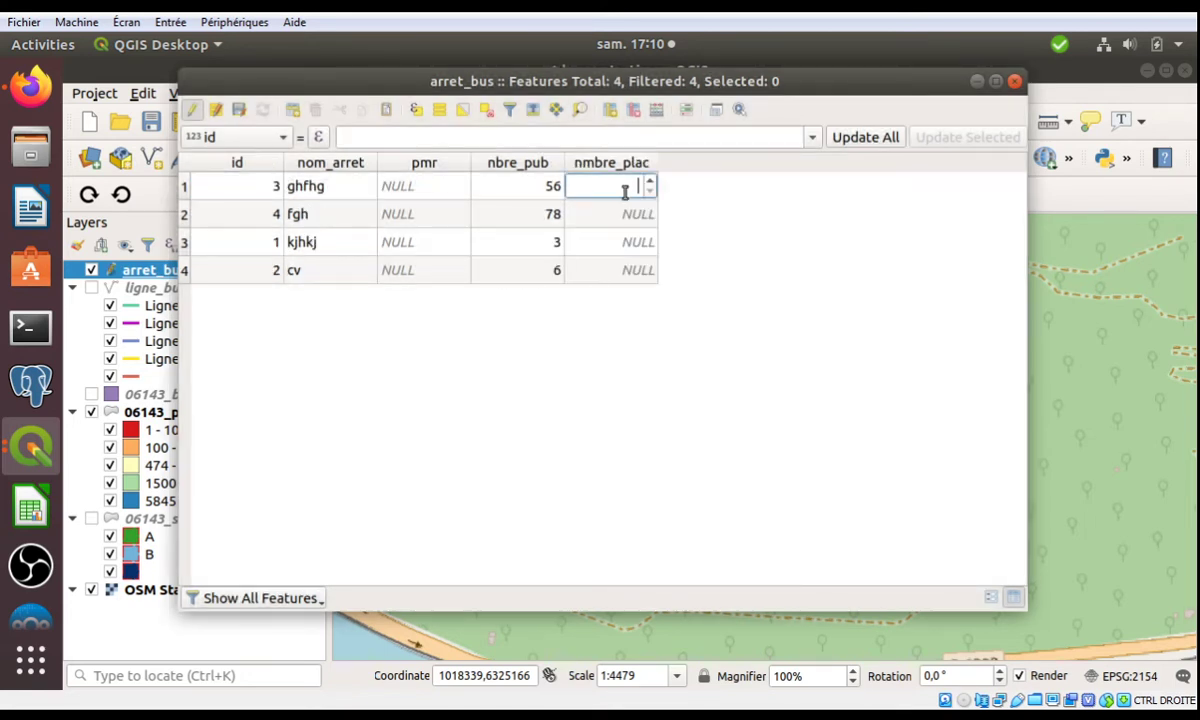
pyautogui.write('45')
pyautogui.doubleClick(625, 214)
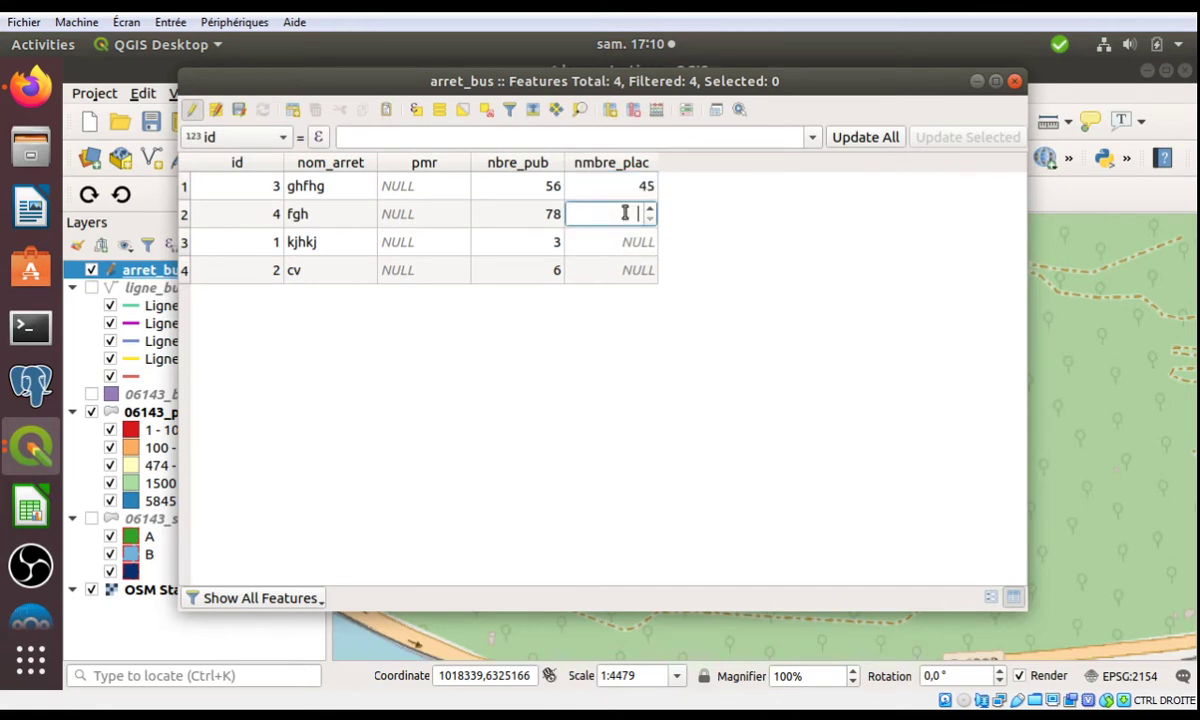
pyautogui.write('12')
pyautogui.doubleClick(627, 240)
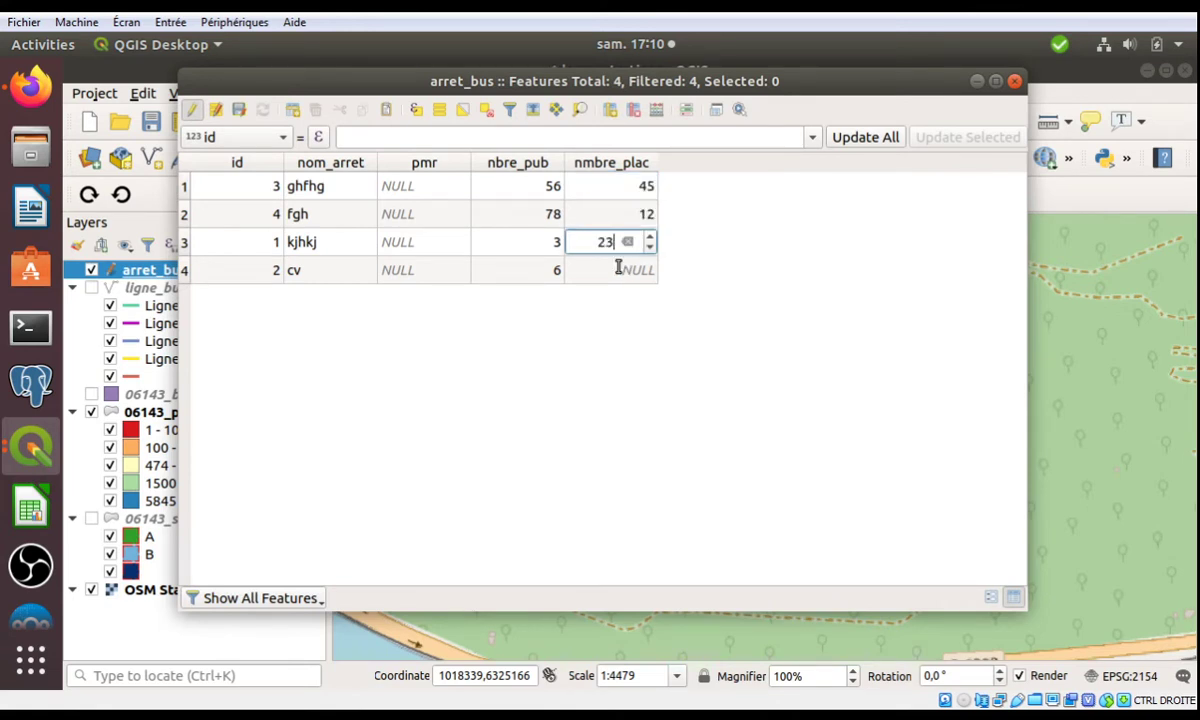
pyautogui.doubleClick(625, 268)
pyautogui.write('45')
pyautogui.press('Return')
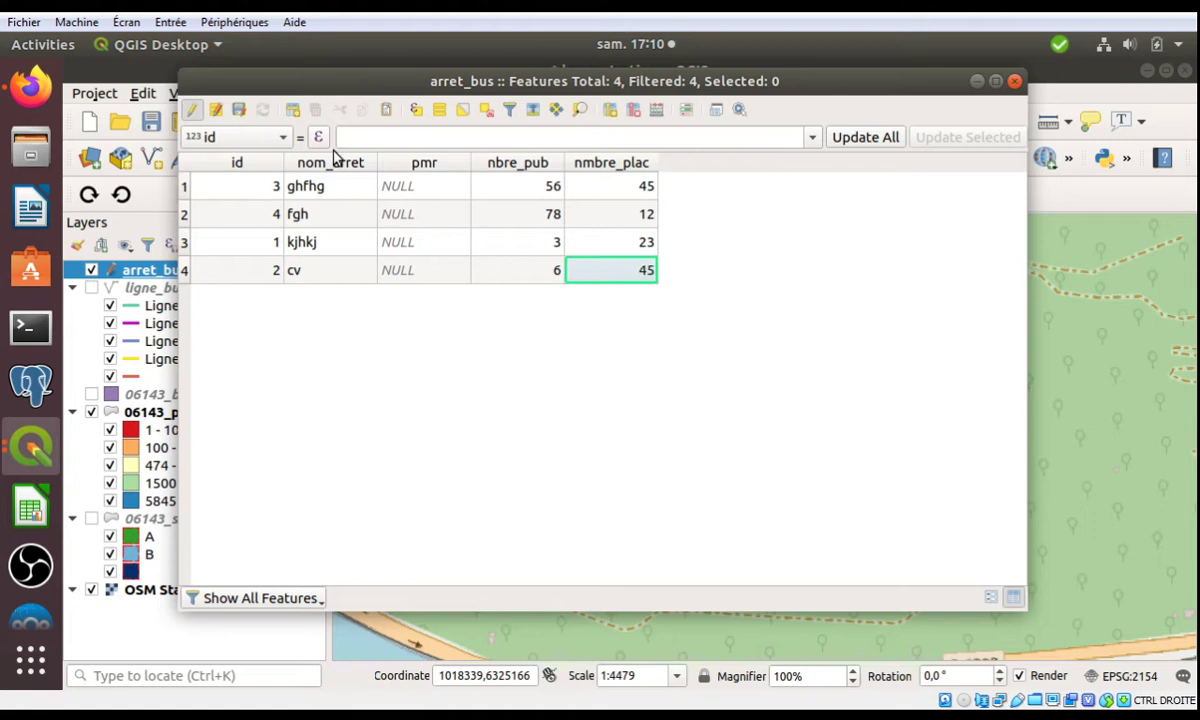
pyautogui.click(240, 110)
pyautogui.click(192, 110)
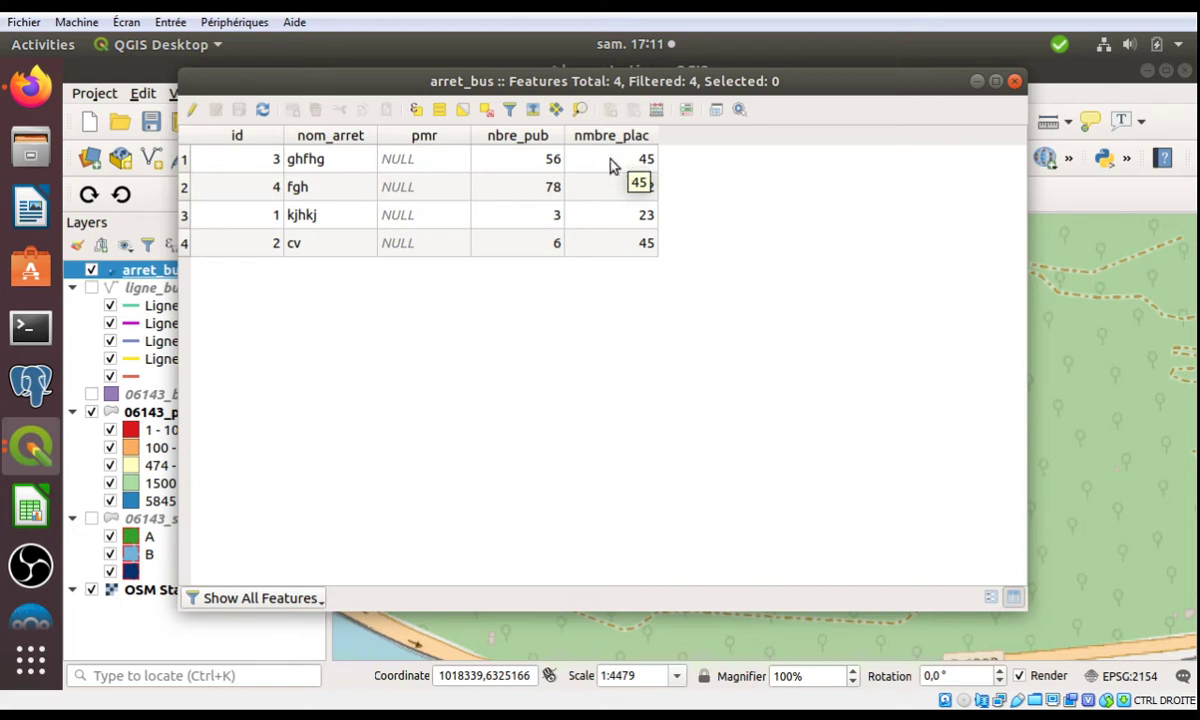
# Start a field calculation for arret_bus that creates a virtual field named somme.
pyautogui.click(657, 111)
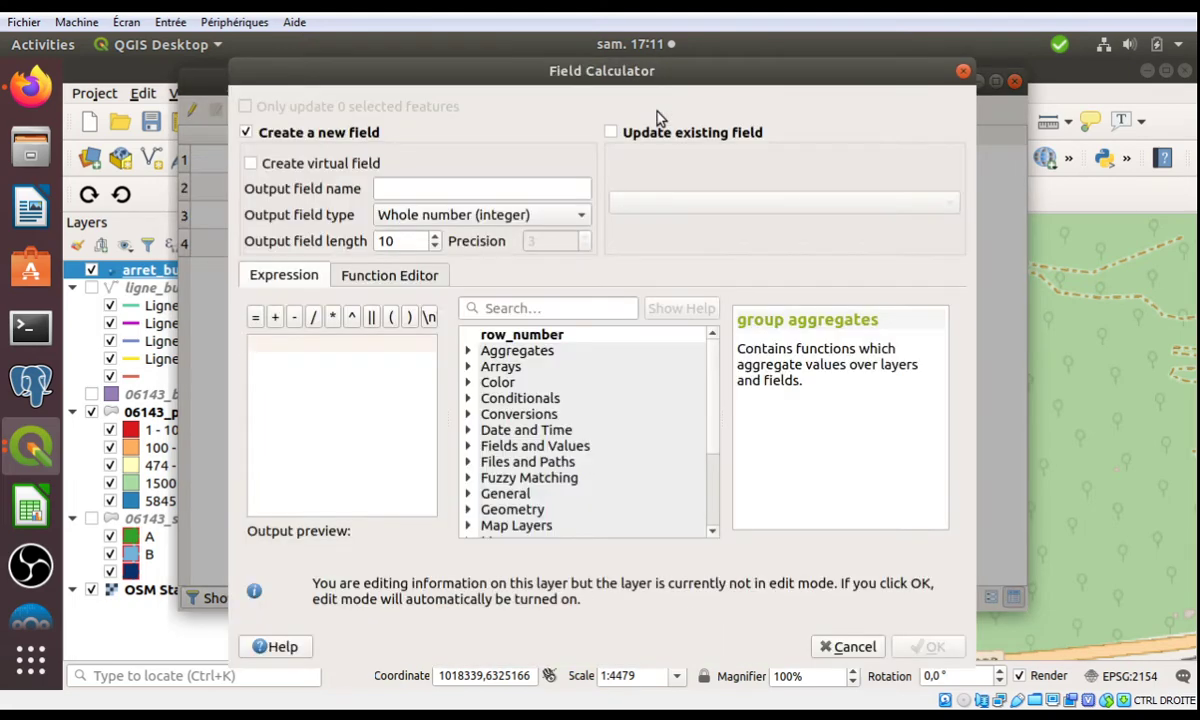
pyautogui.click(362, 163)
pyautogui.click(398, 188)
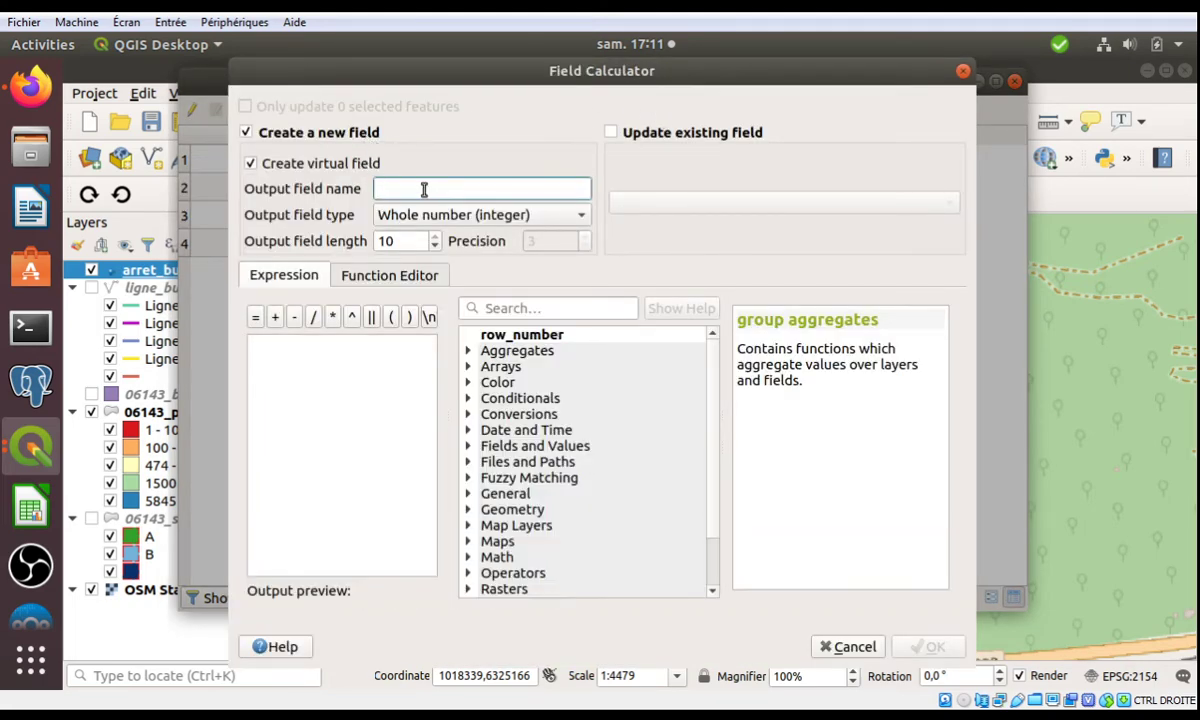
pyautogui.write('somme')
# Find the nbre_pub field by searching for "nbre", insert it into the expression and clear the search.
pyautogui.click(540, 446)
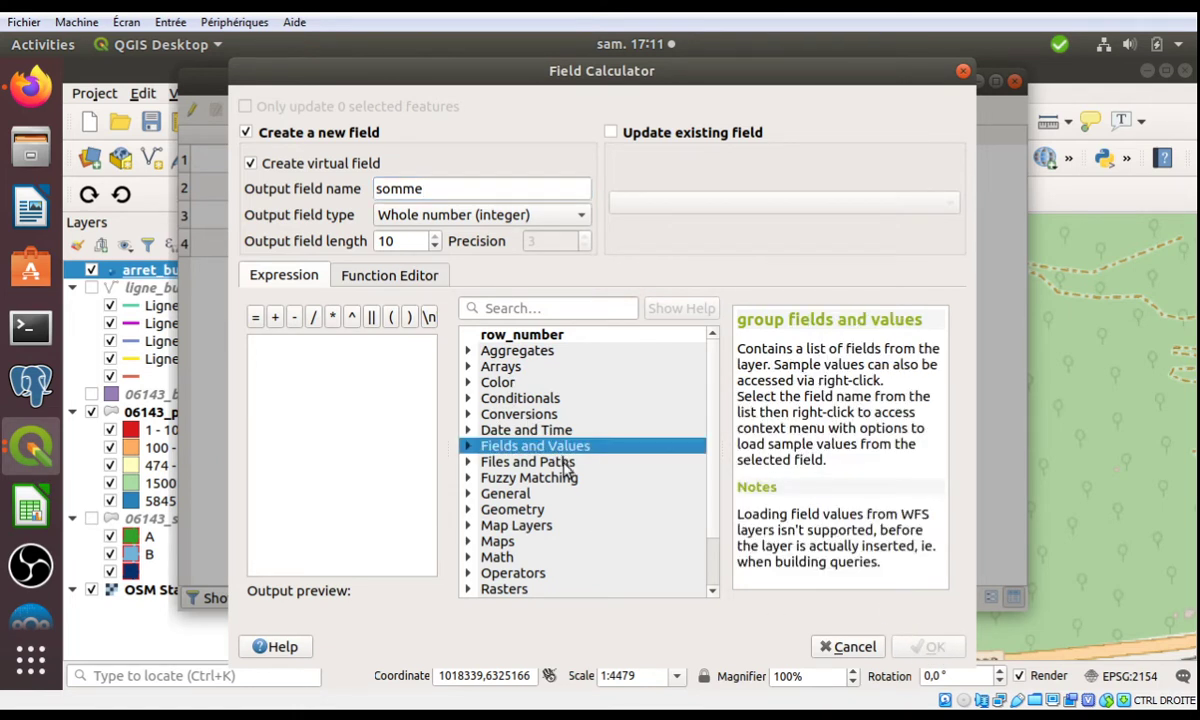
pyautogui.scroll(-2, 716, 450)
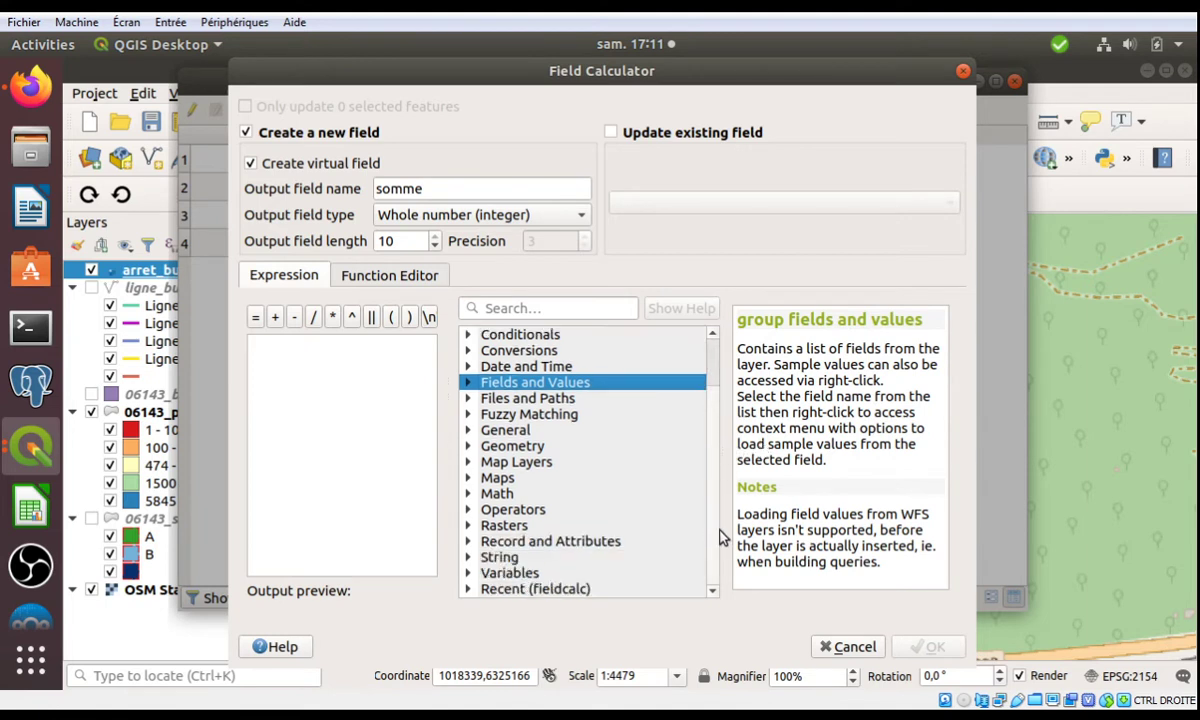
pyautogui.click(467, 541)
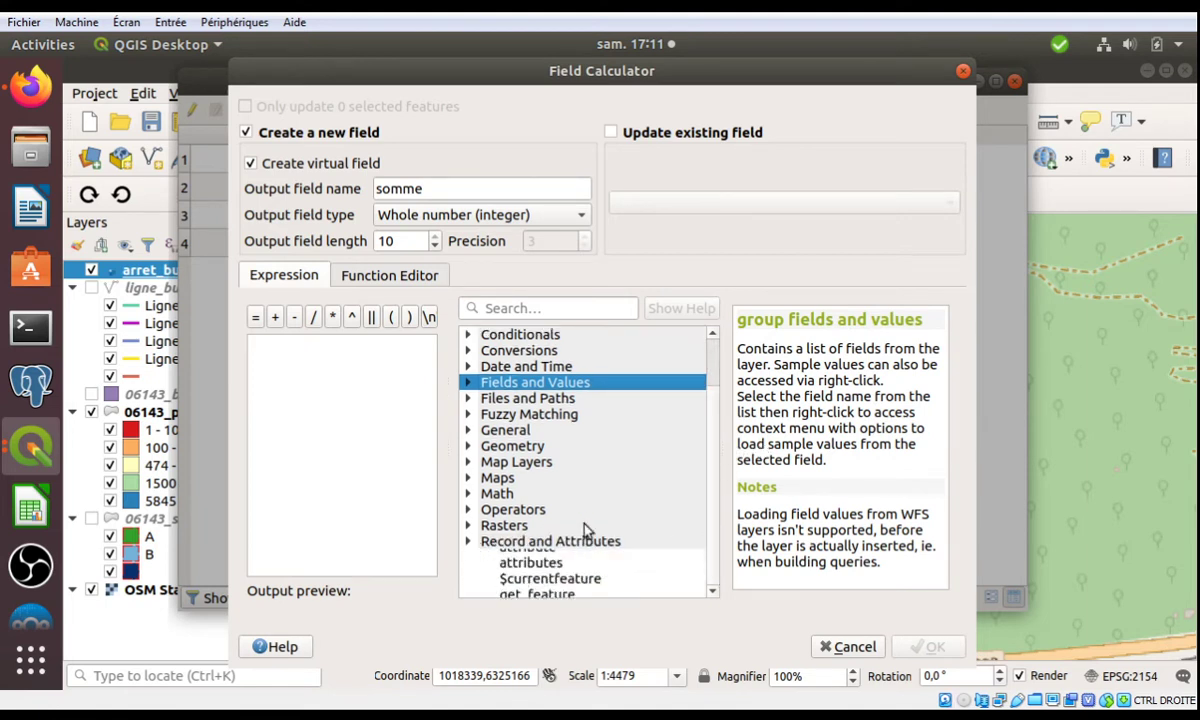
pyautogui.scroll(2, 713, 490)
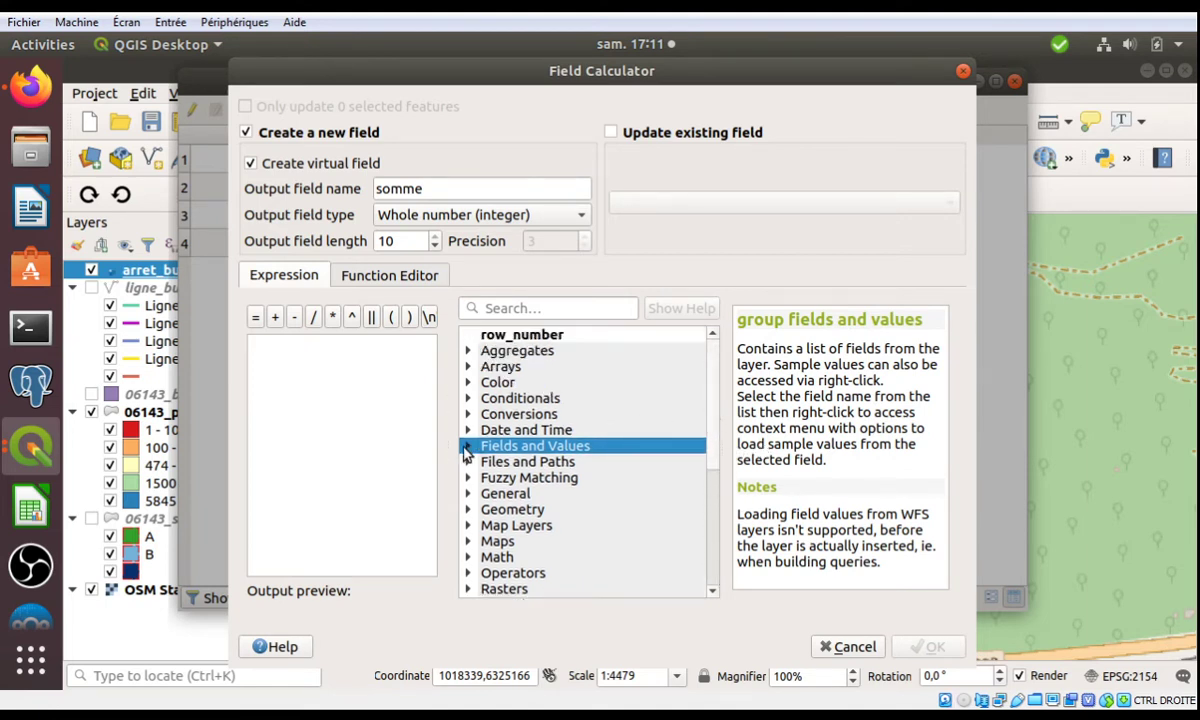
pyautogui.scroll(-5, 665, 472)
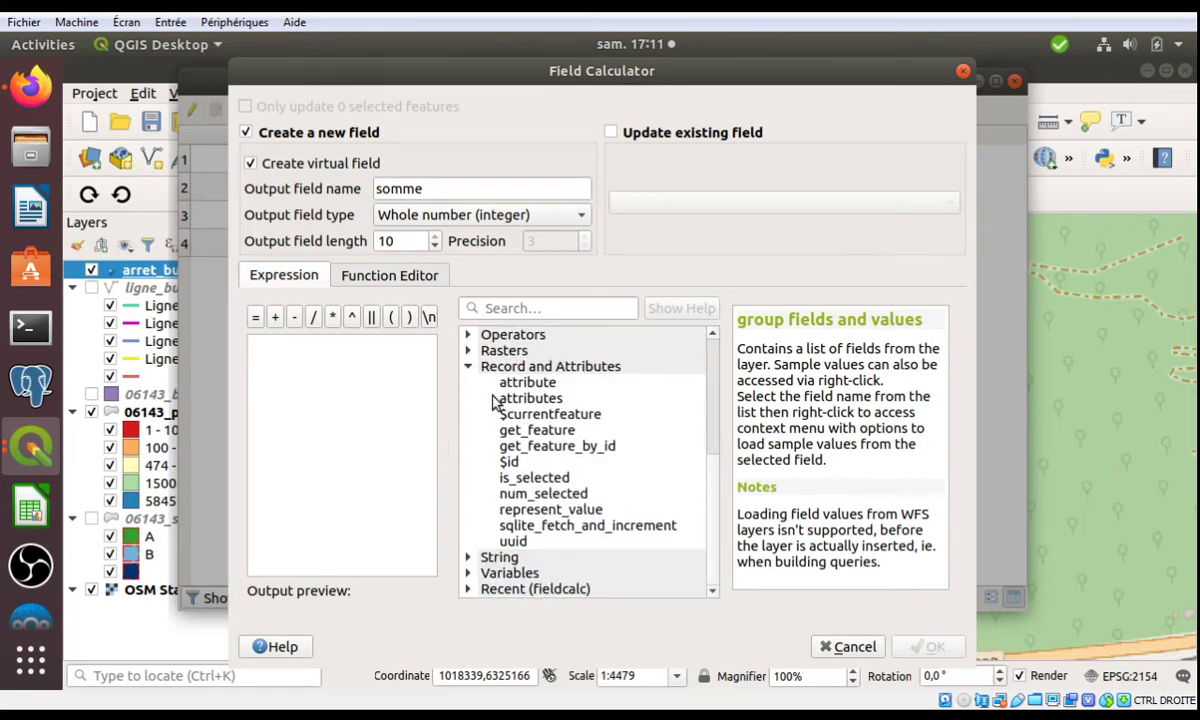
pyautogui.click(465, 369)
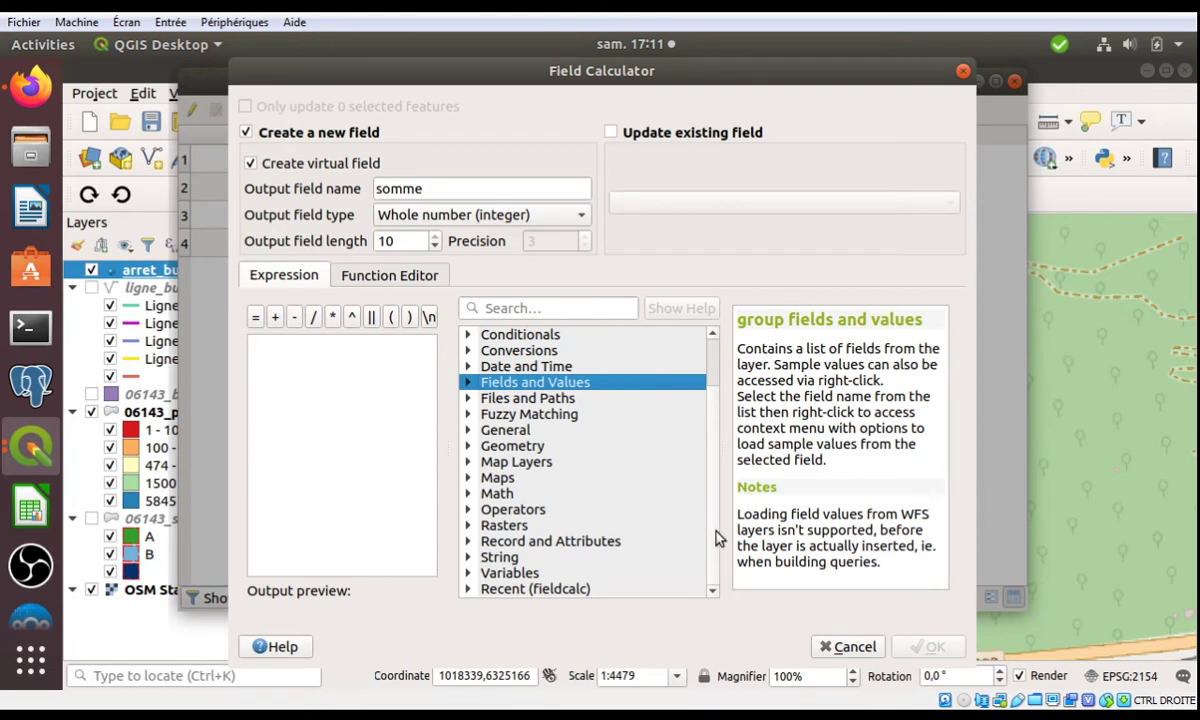
pyautogui.scroll(2, 716, 450)
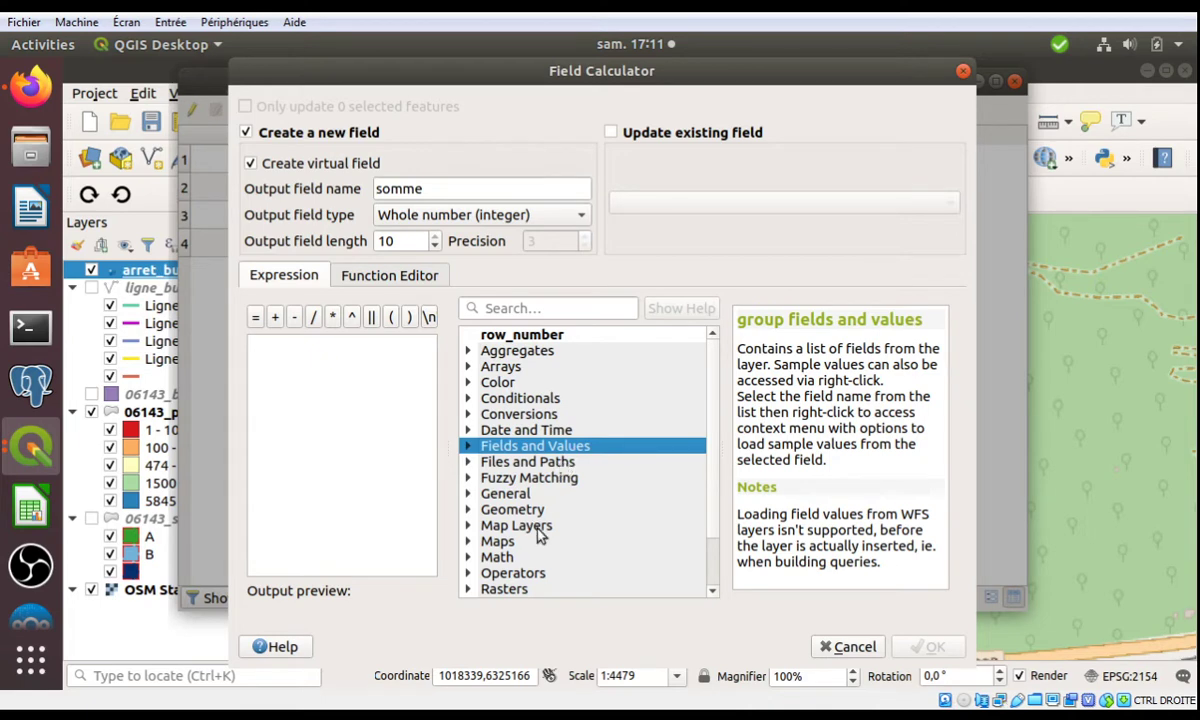
pyautogui.click(552, 309)
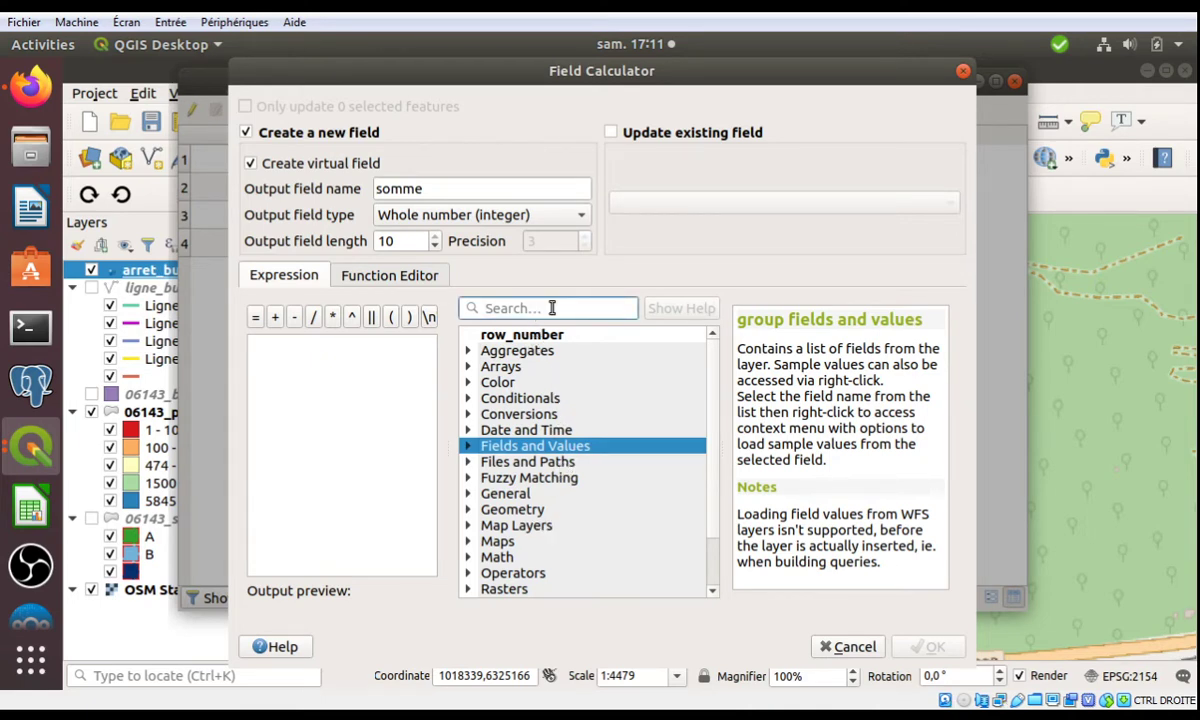
pyautogui.write('nbre')
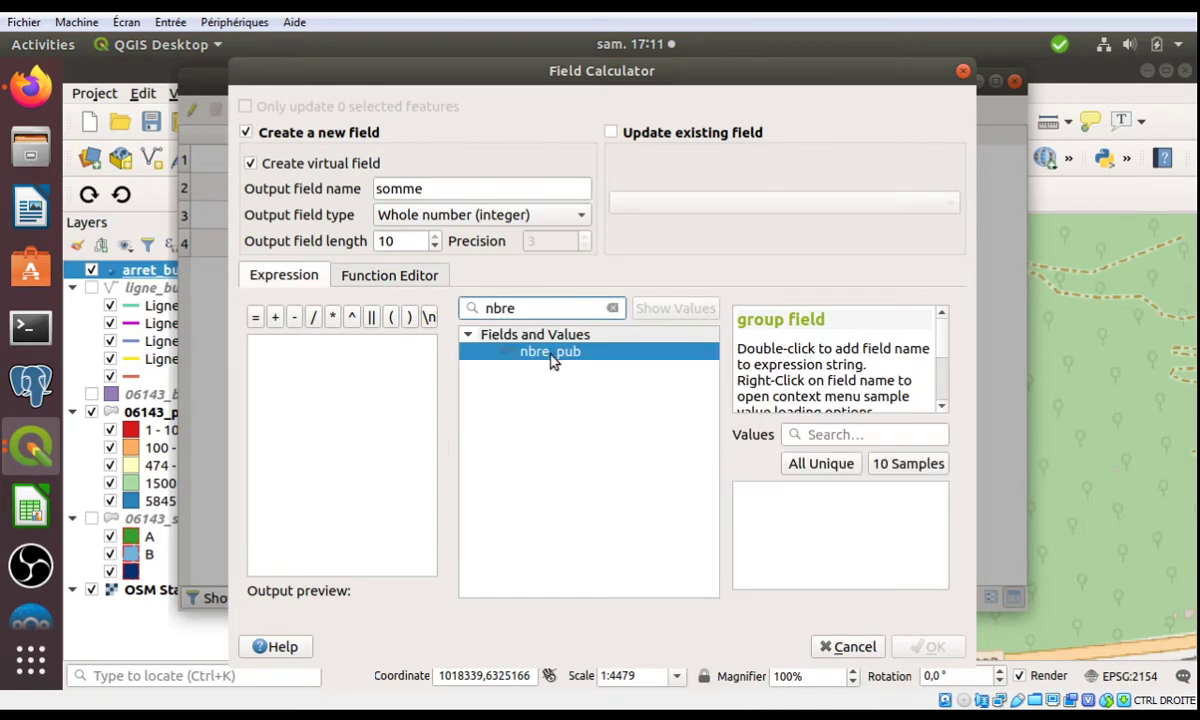
pyautogui.doubleClick(551, 354)
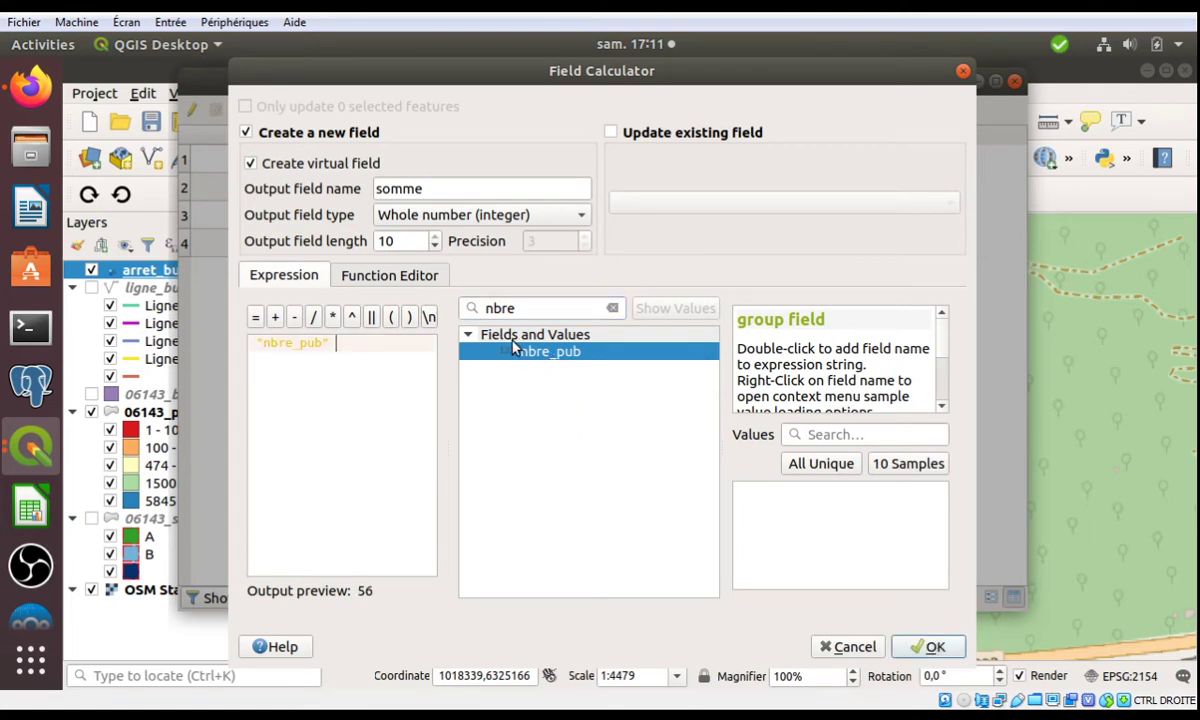
pyautogui.doubleClick(499, 316)
pyautogui.press('BackSpace')
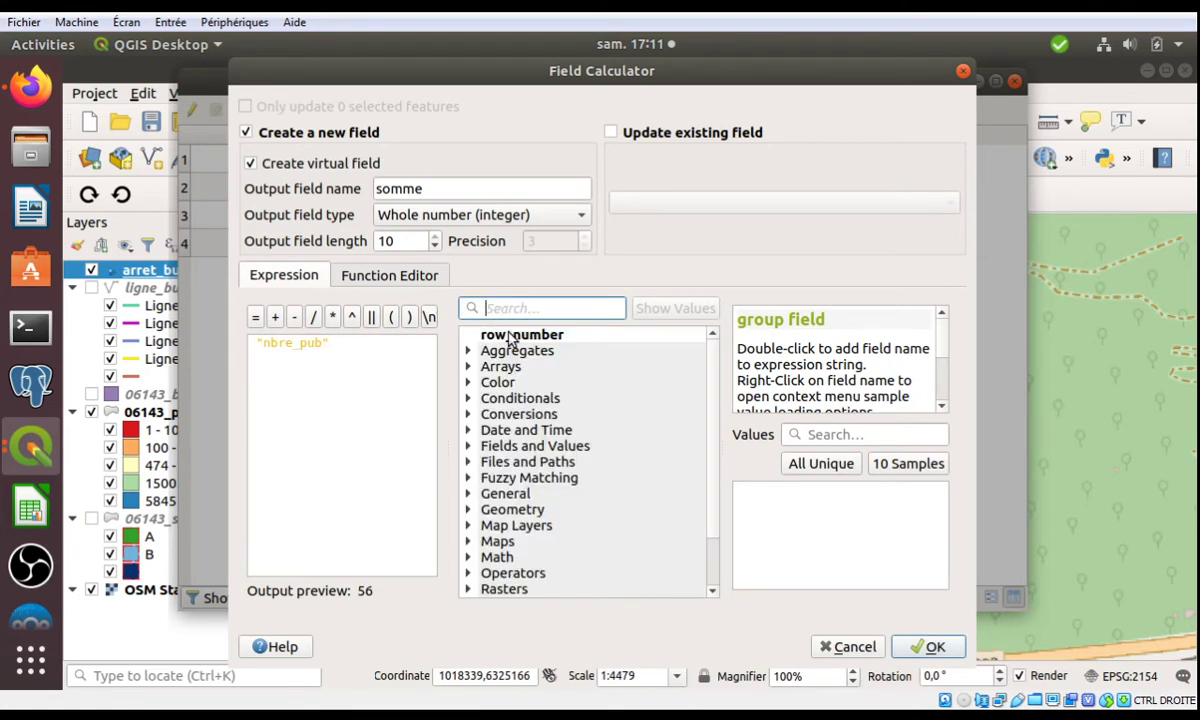
# Complete the expression as "nbre_pub" + "nmbre_plac", create the virtual field somme and turn on editing for the arret_bus table.
pyautogui.click(468, 447)
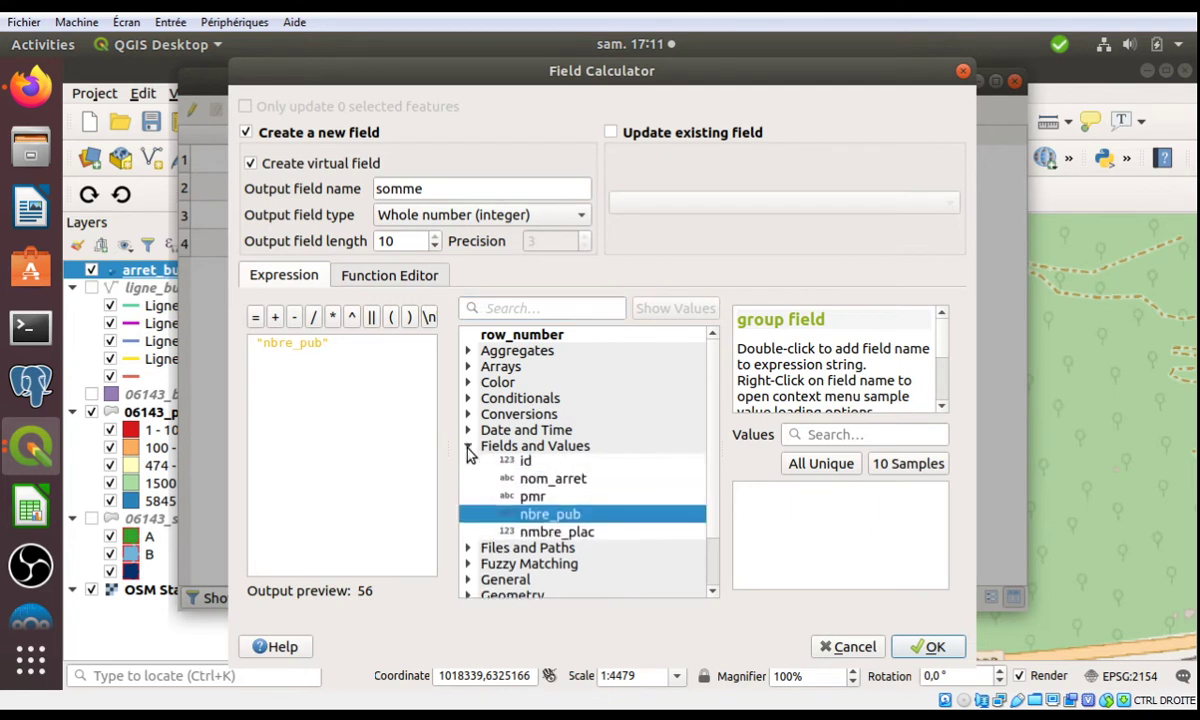
pyautogui.click(366, 344)
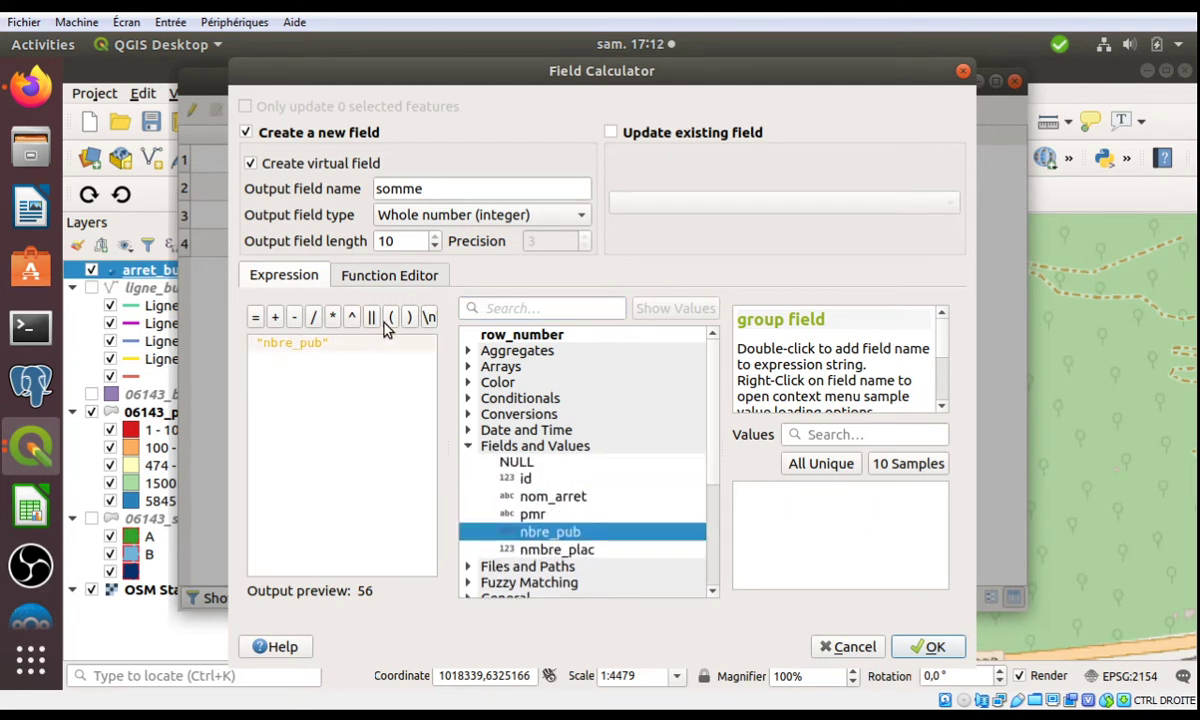
pyautogui.write('+')
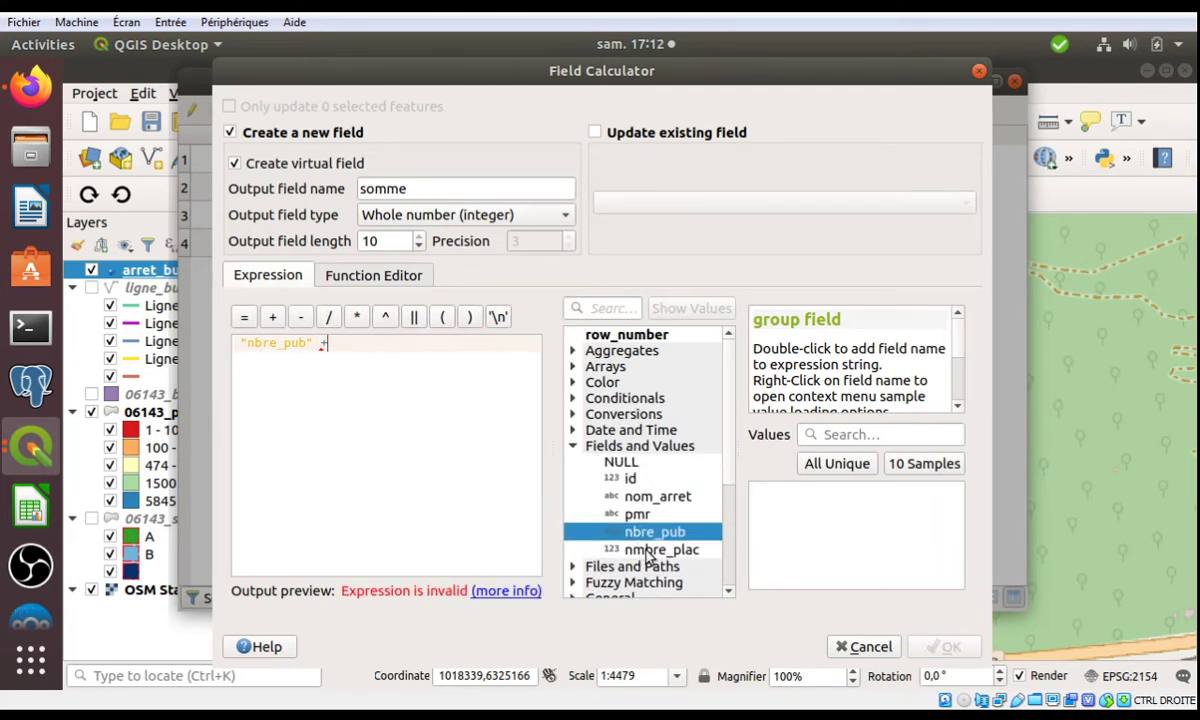
pyautogui.doubleClick(647, 551)
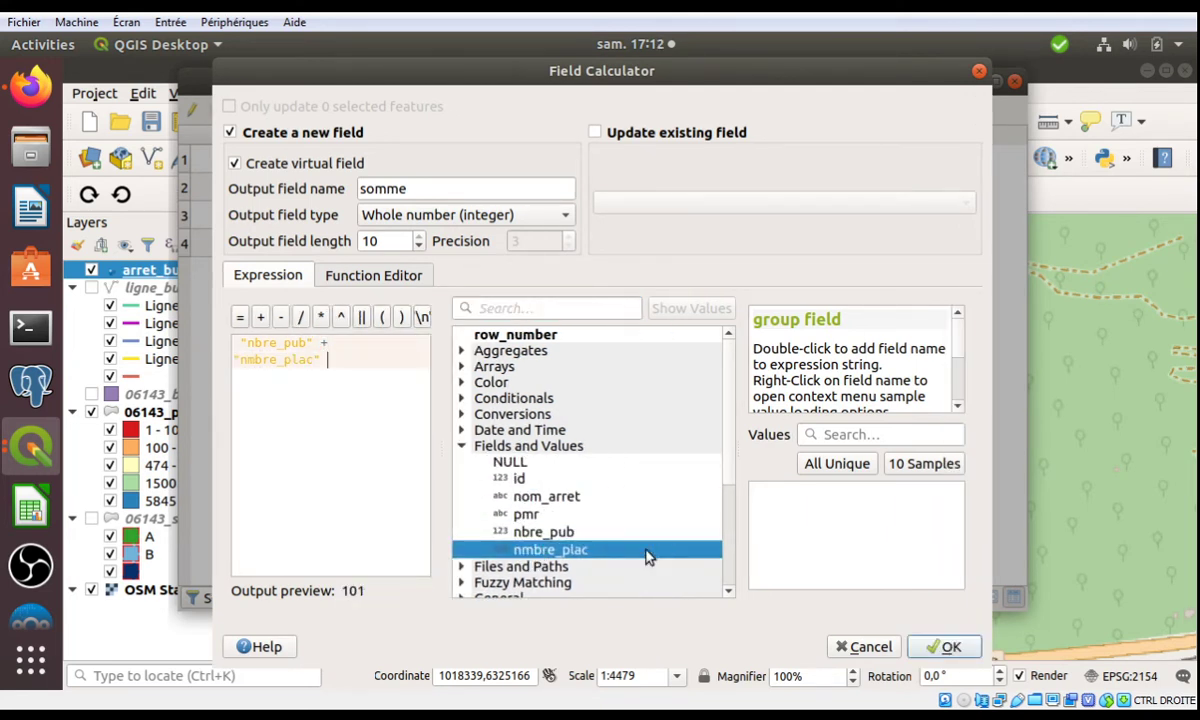
pyautogui.click(950, 647)
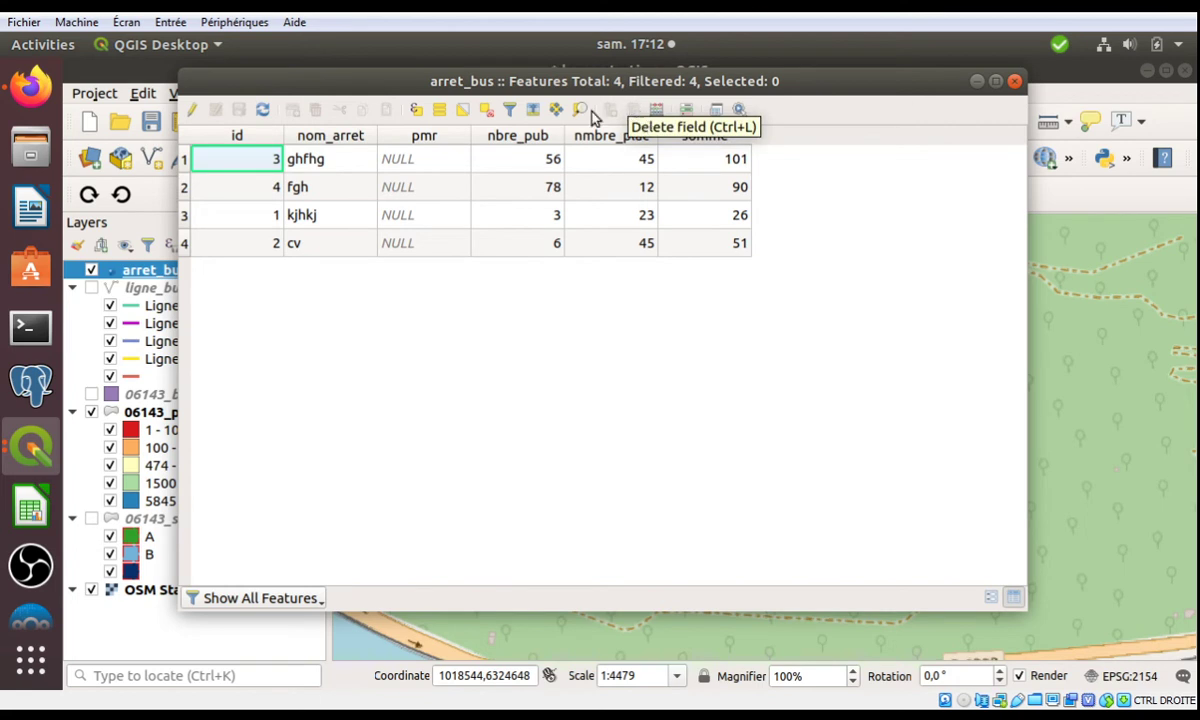
pyautogui.click(192, 110)
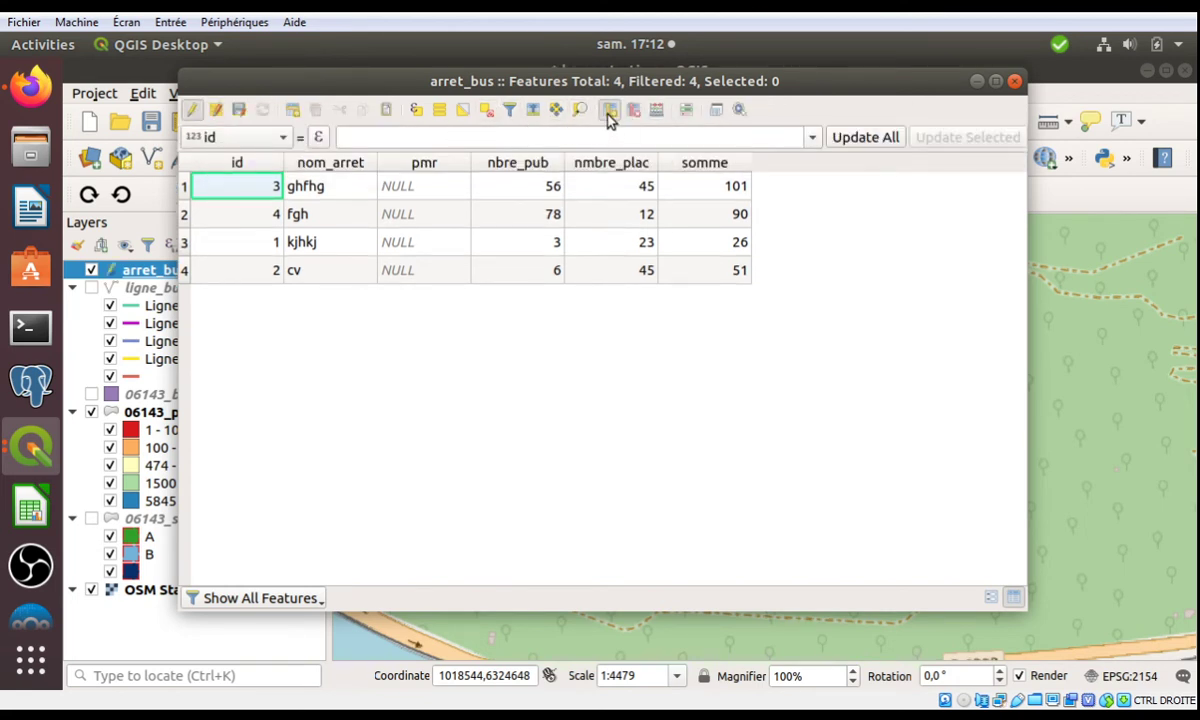
pyautogui.click(610, 112)
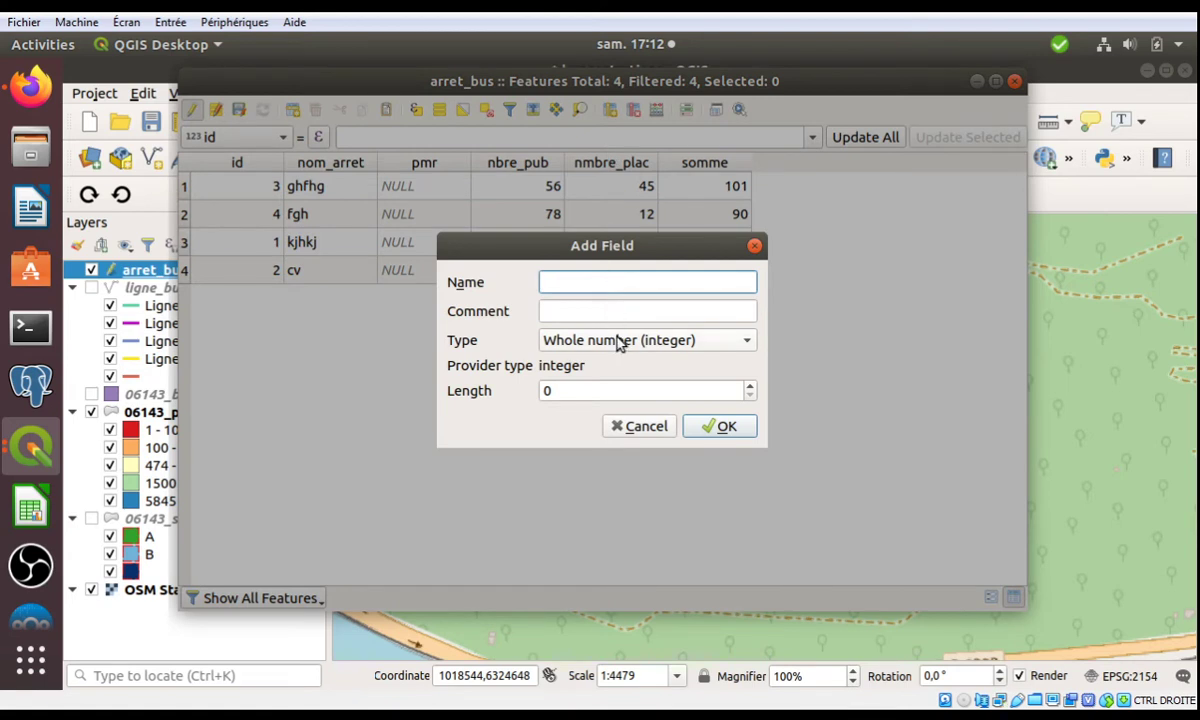
pyautogui.press('Escape')
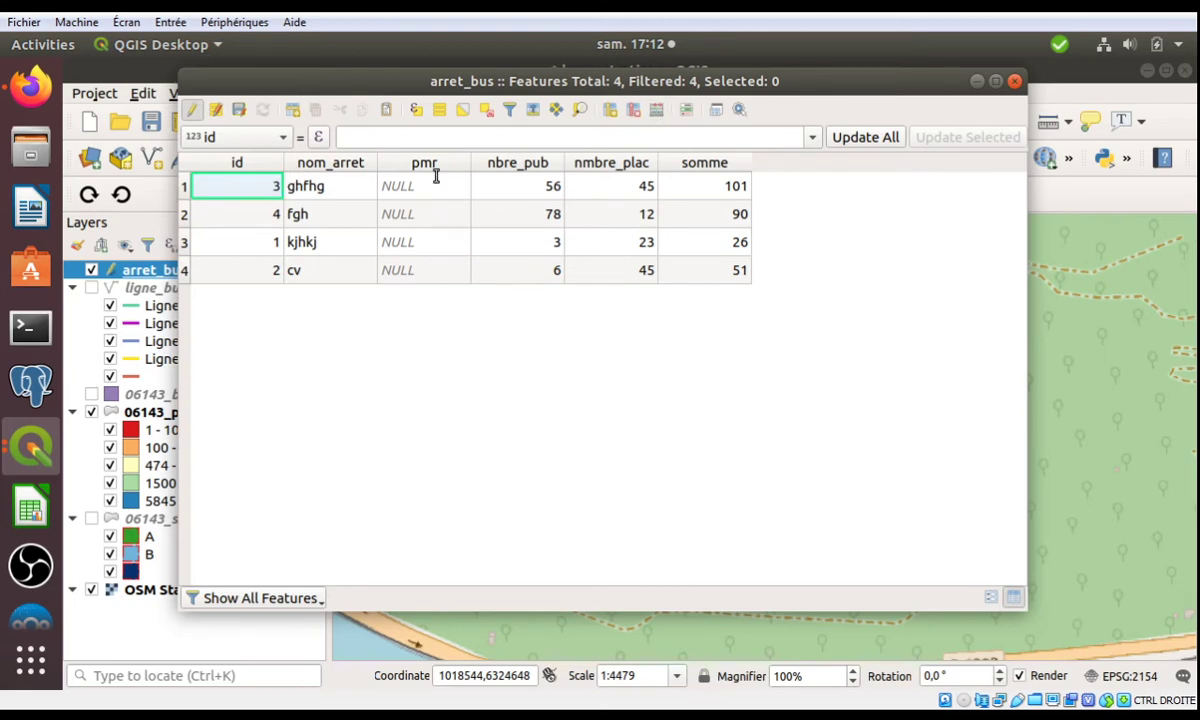
pyautogui.hotkey('ctrl', 'i')
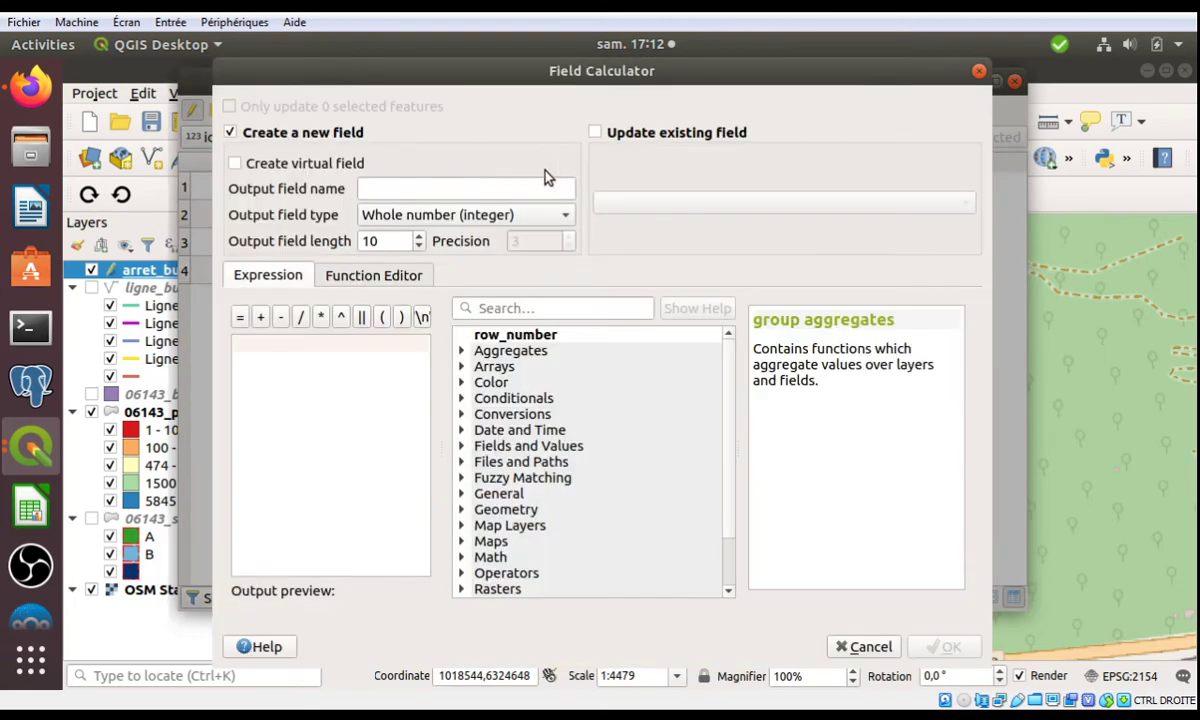
pyautogui.click(978, 71)
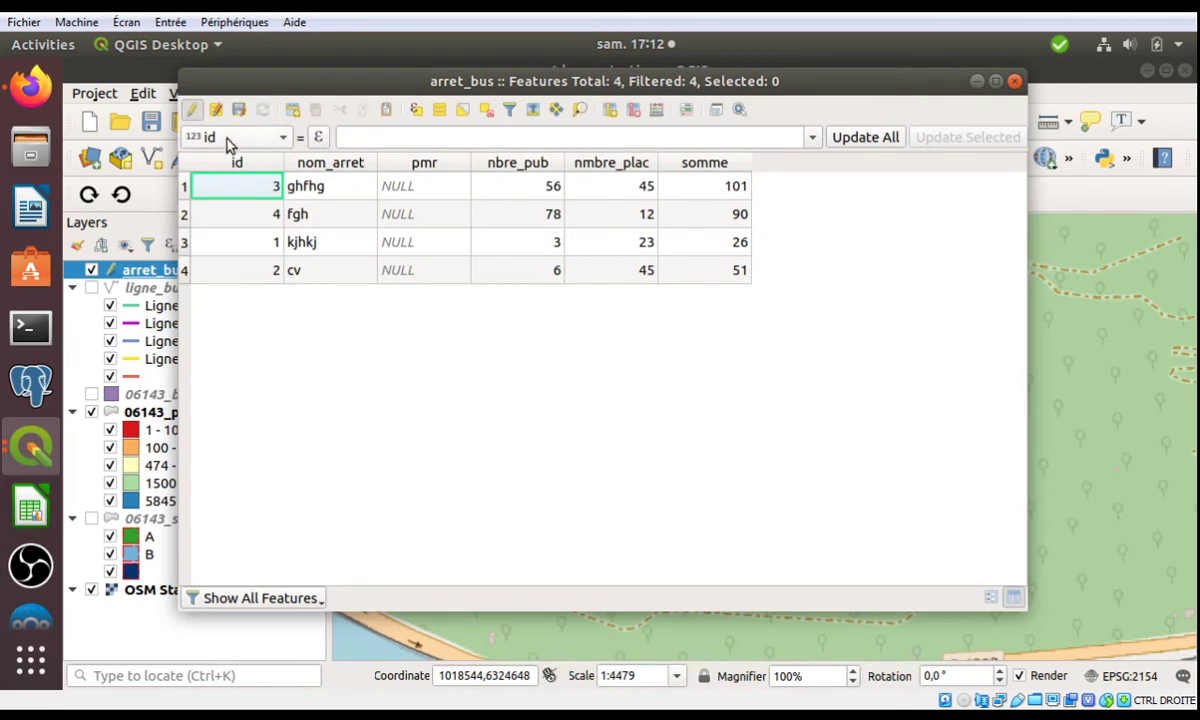
# Set nmbre_plac to 11 for fgh and 30 for kjhkj, then save and end editing.
pyautogui.click(690, 235)
pyautogui.click(707, 222)
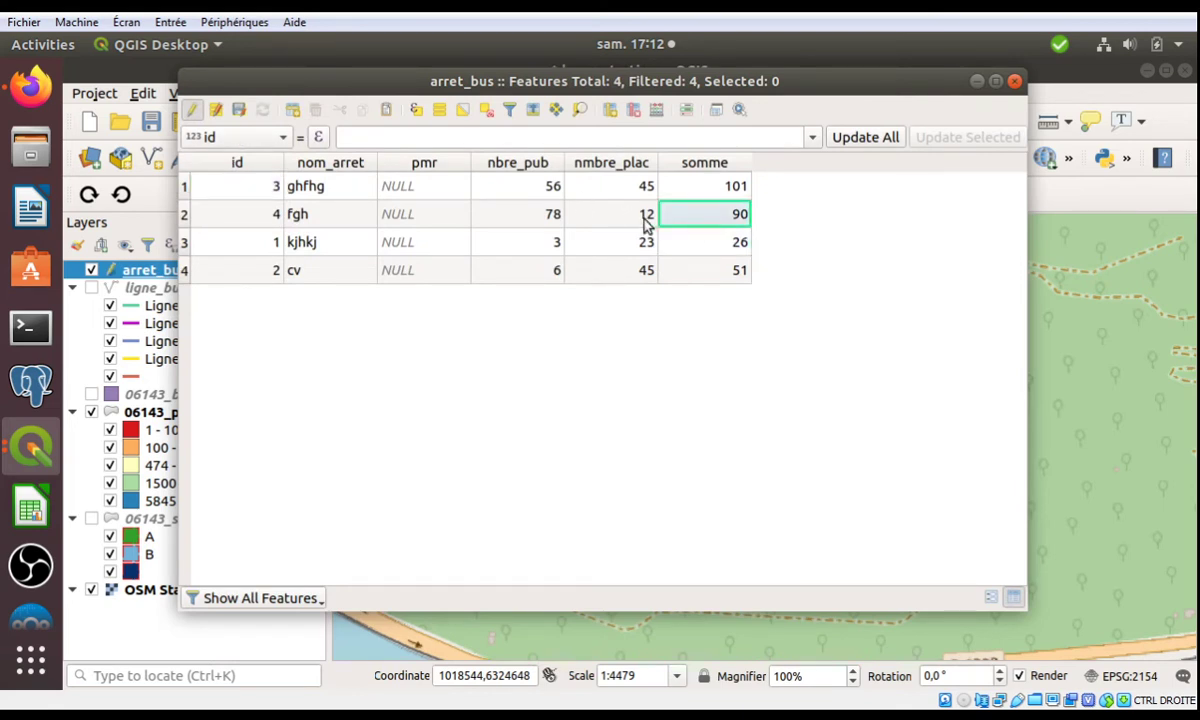
pyautogui.doubleClick(638, 218)
pyautogui.click(648, 220)
pyautogui.click(699, 250)
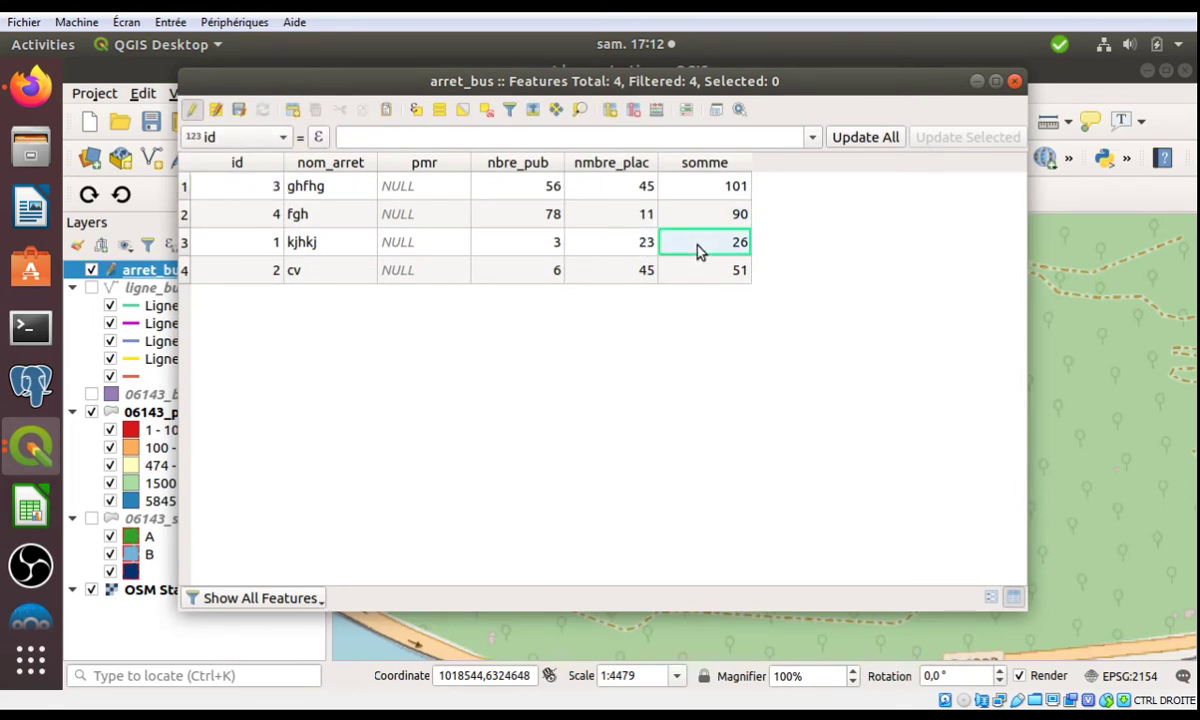
pyautogui.doubleClick(604, 243)
pyautogui.write('3')
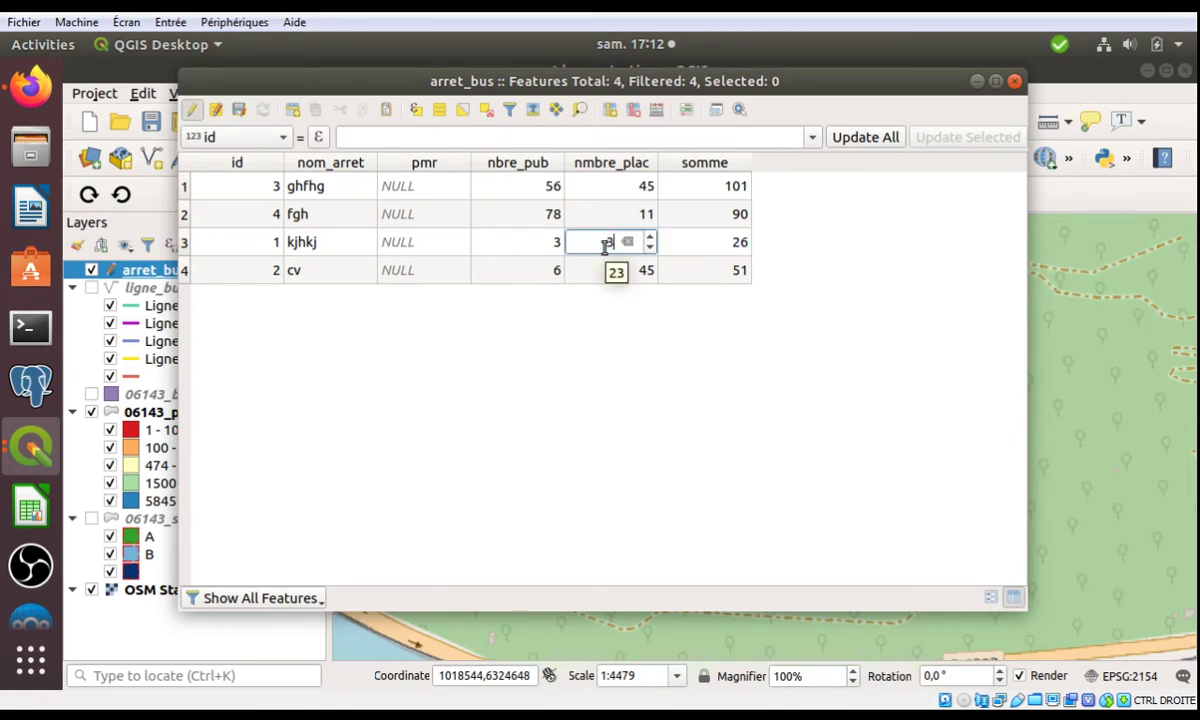
pyautogui.press('Return')
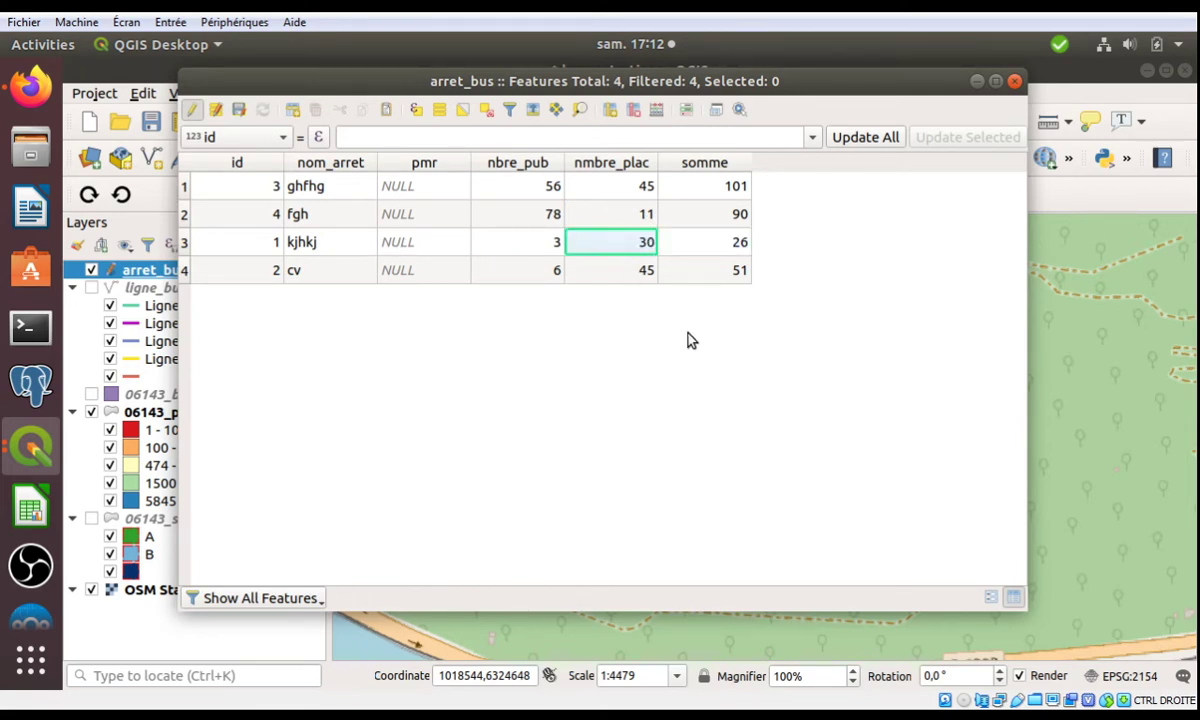
pyautogui.click(742, 247)
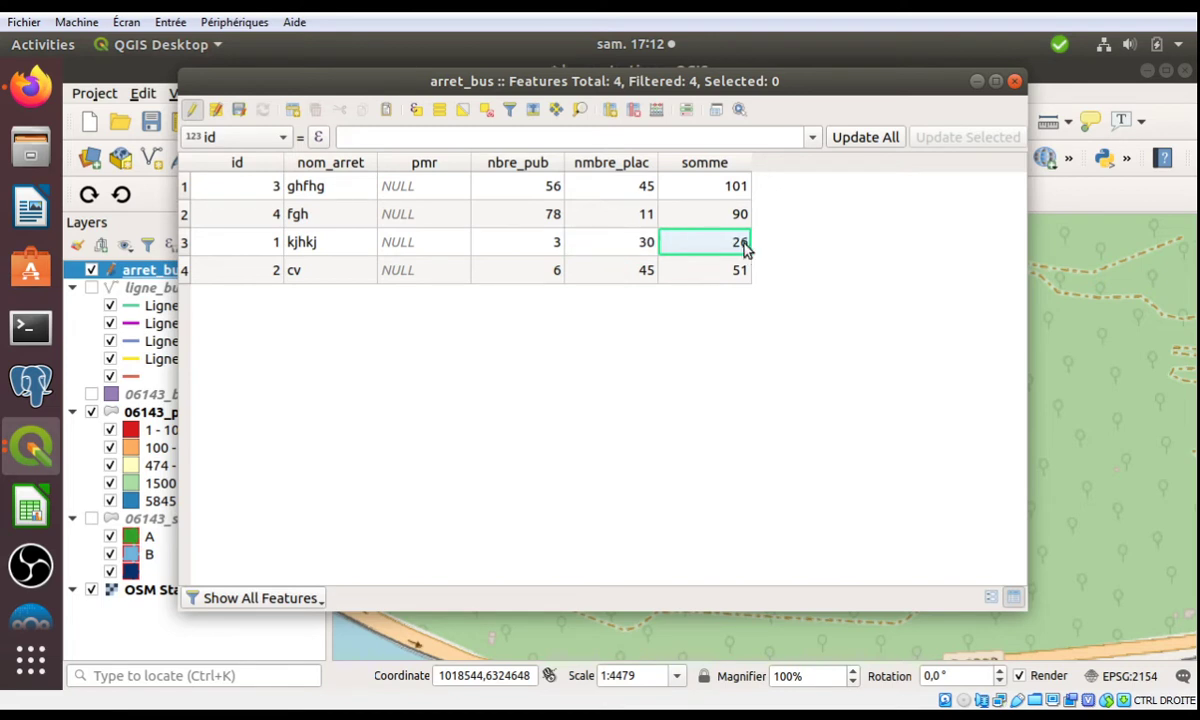
pyautogui.click(241, 112)
pyautogui.click(702, 244)
pyautogui.click(699, 218)
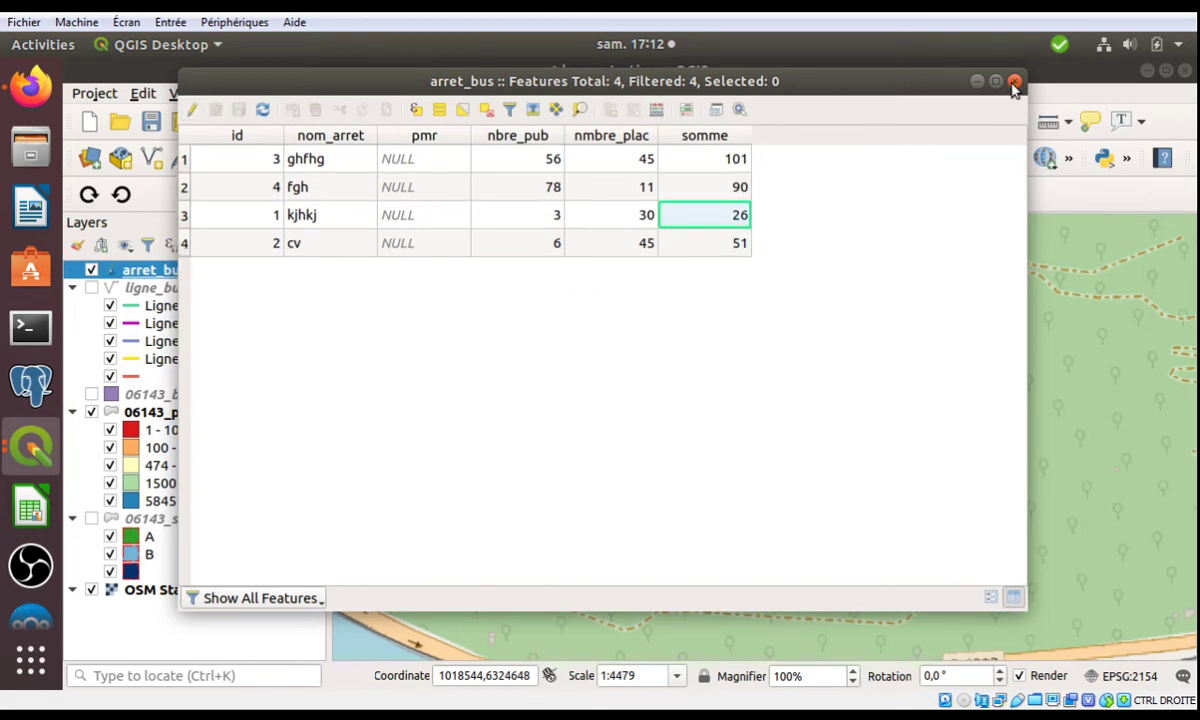
# Close and reopen the arret_bus attribute table, and check the somme values for the edited stops.
pyautogui.click(1014, 84)
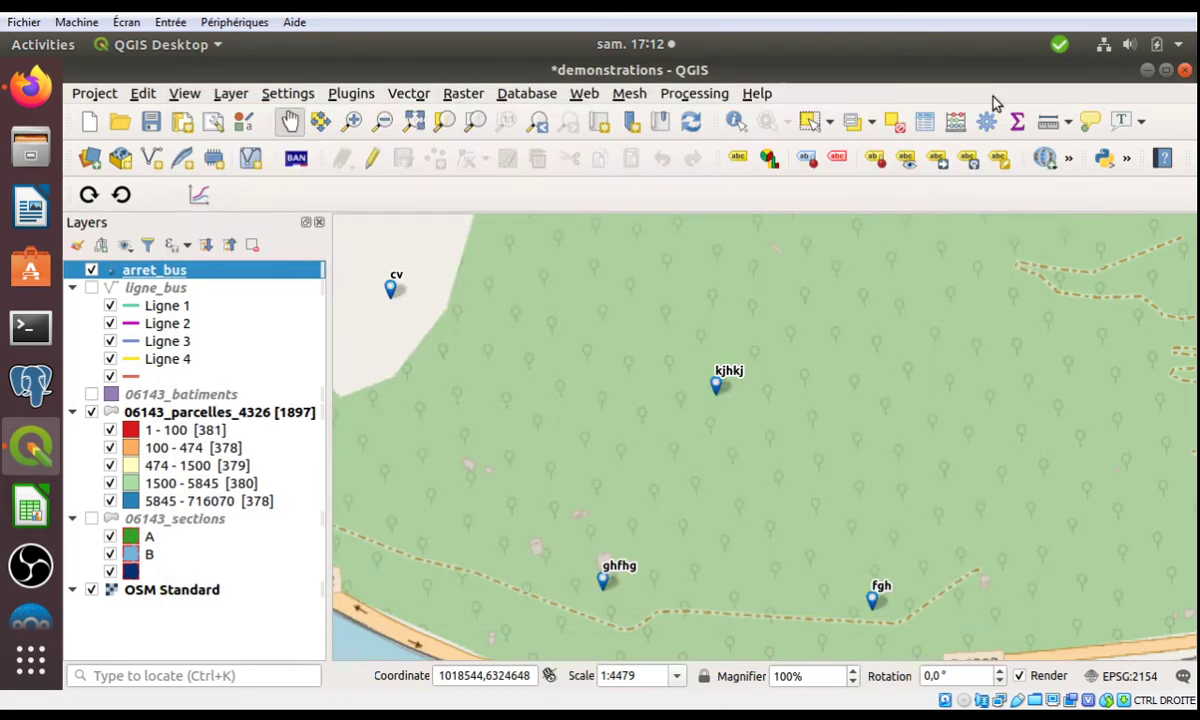
pyautogui.click(922, 121)
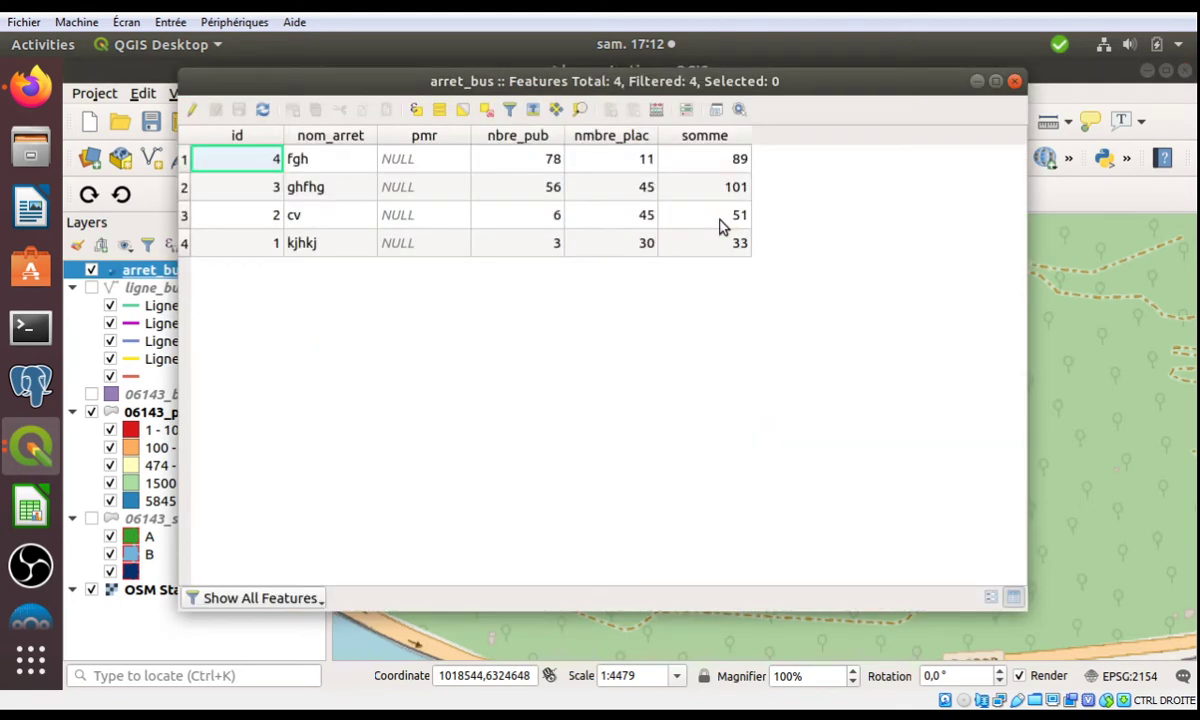
pyautogui.click(717, 227)
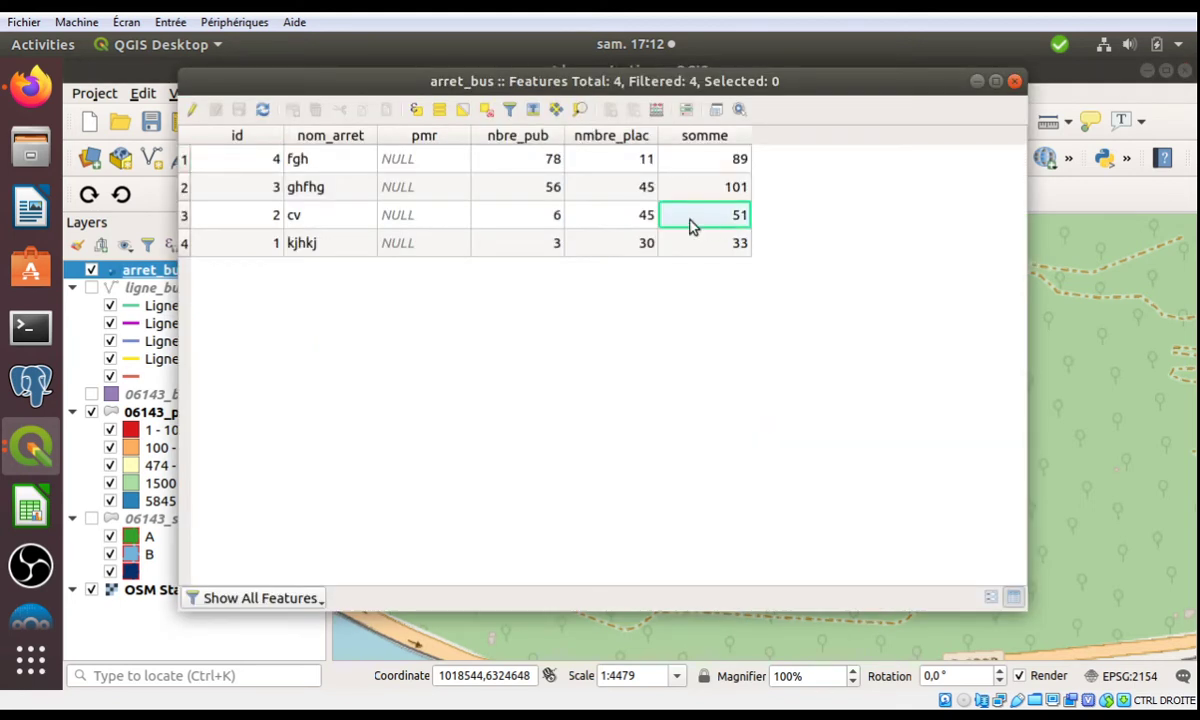
pyautogui.click(744, 245)
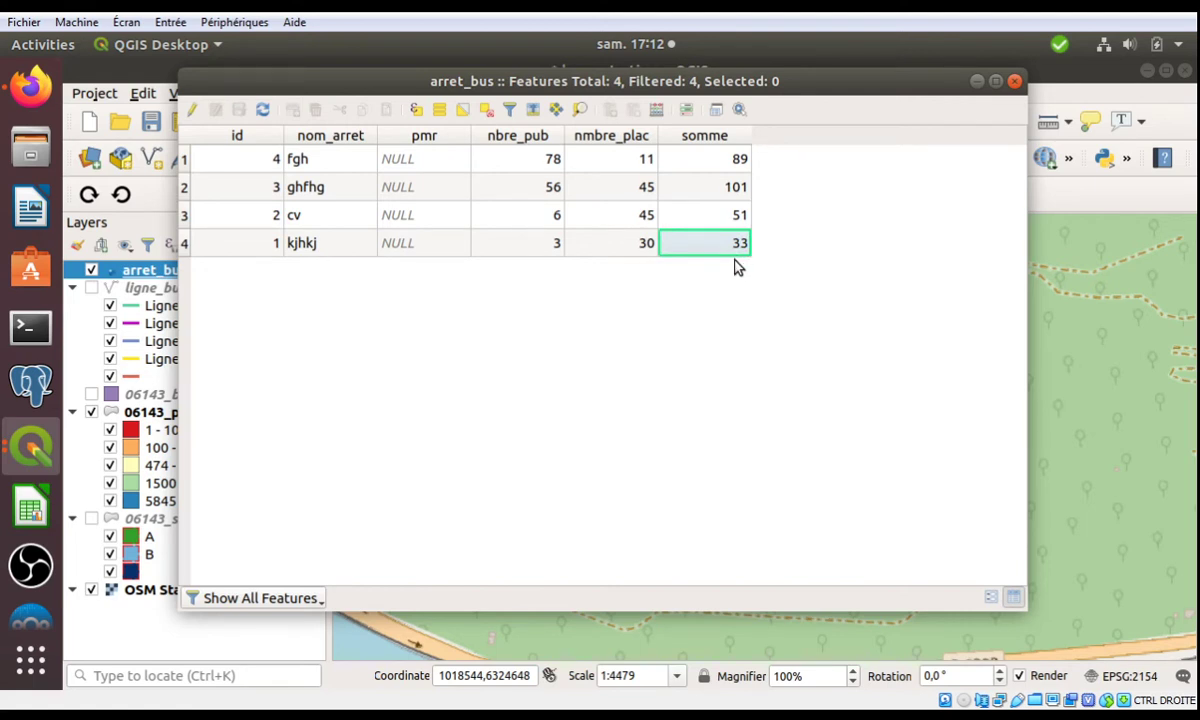
# Set nmbre_plac to 22 for fgh with editing saved and ended, and reopen the attribute table to check its somme value.
pyautogui.click(191, 109)
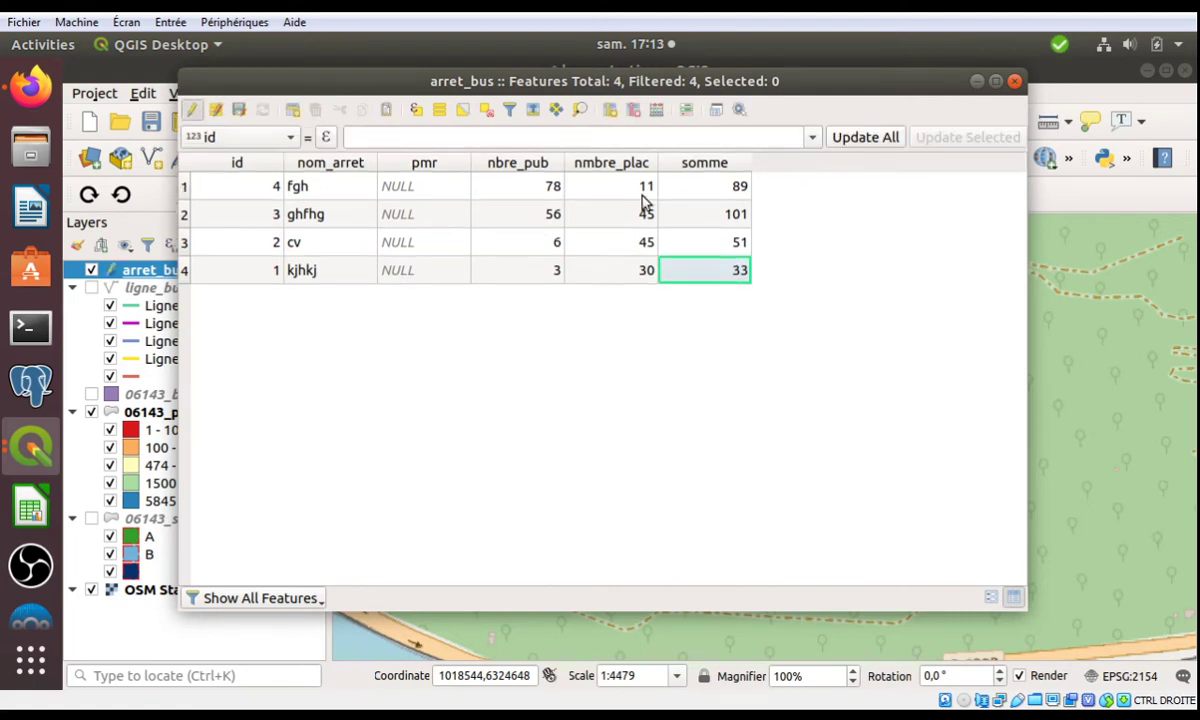
pyautogui.doubleClick(627, 188)
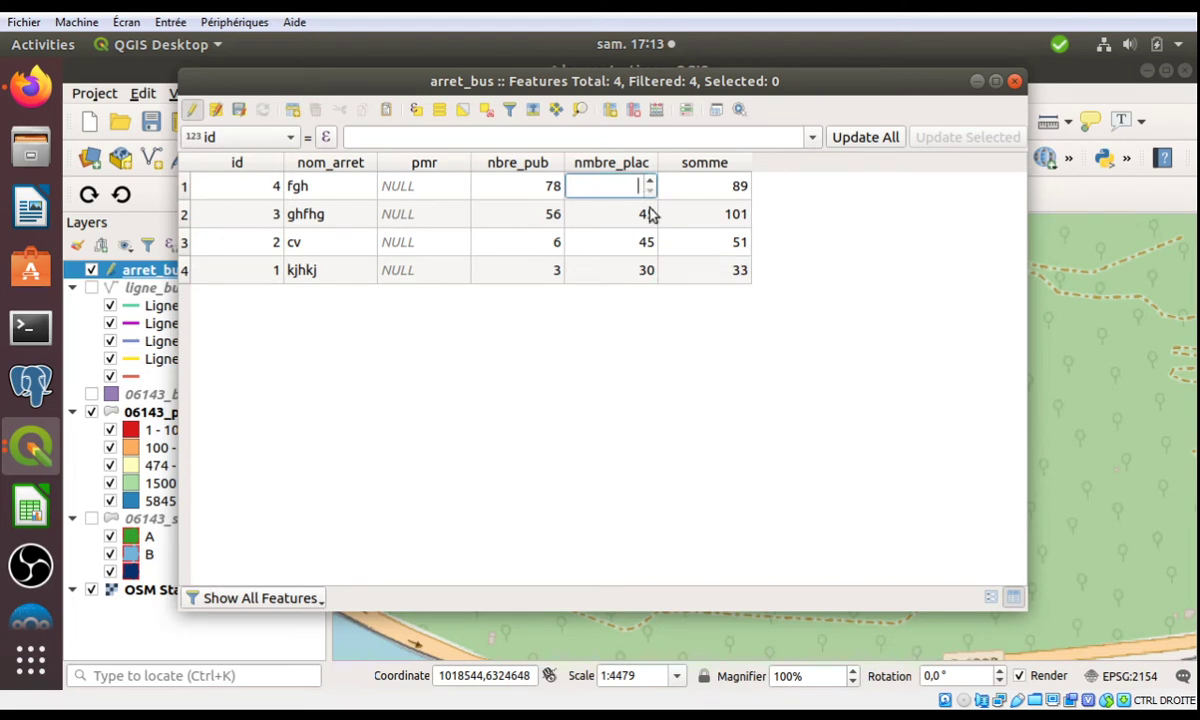
pyautogui.write('22')
pyautogui.press('Return')
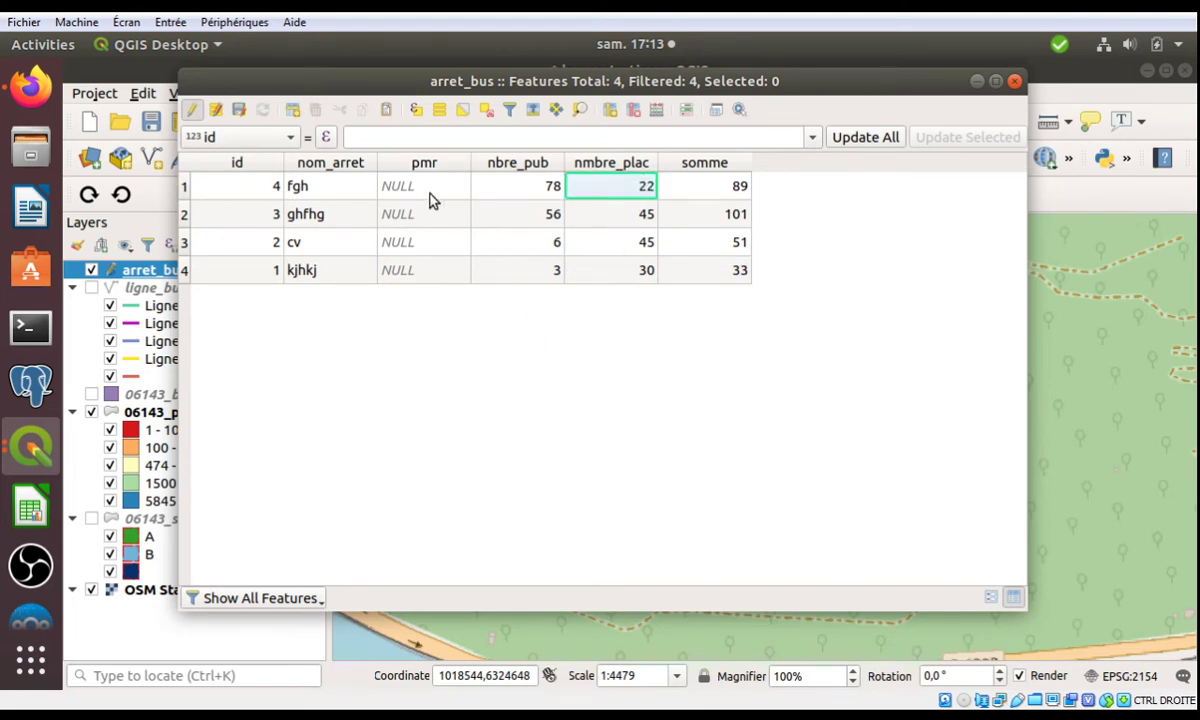
pyautogui.click(241, 112)
pyautogui.click(194, 110)
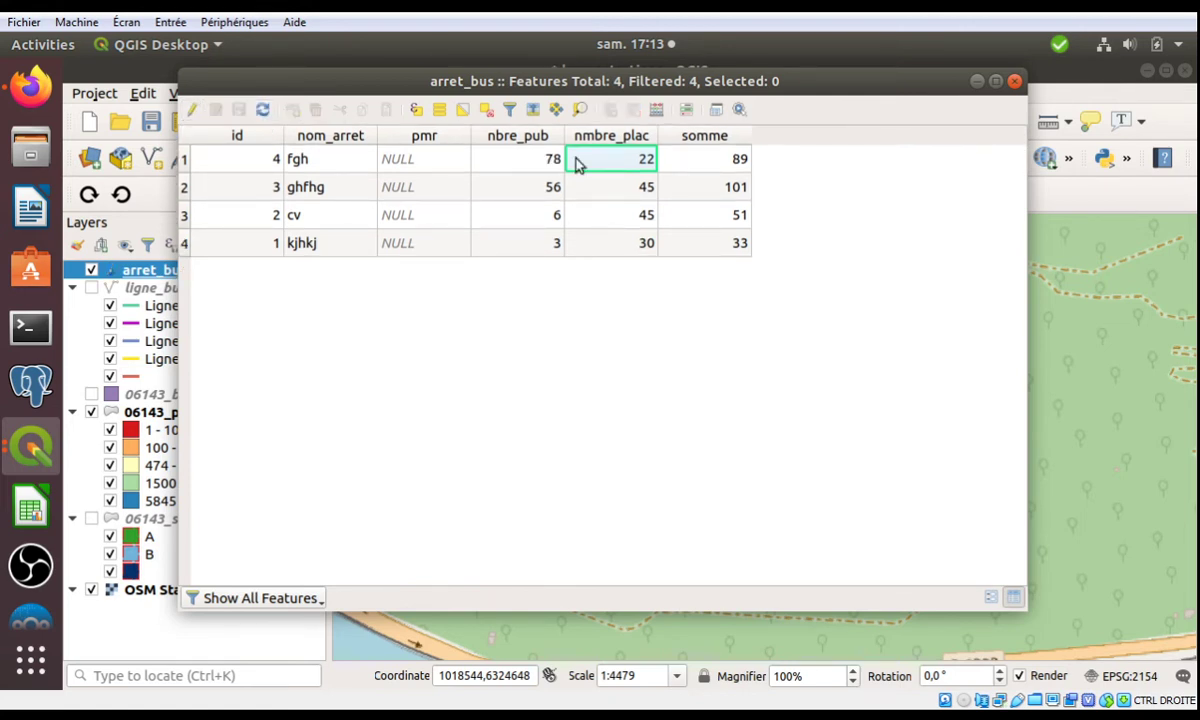
pyautogui.click(1013, 83)
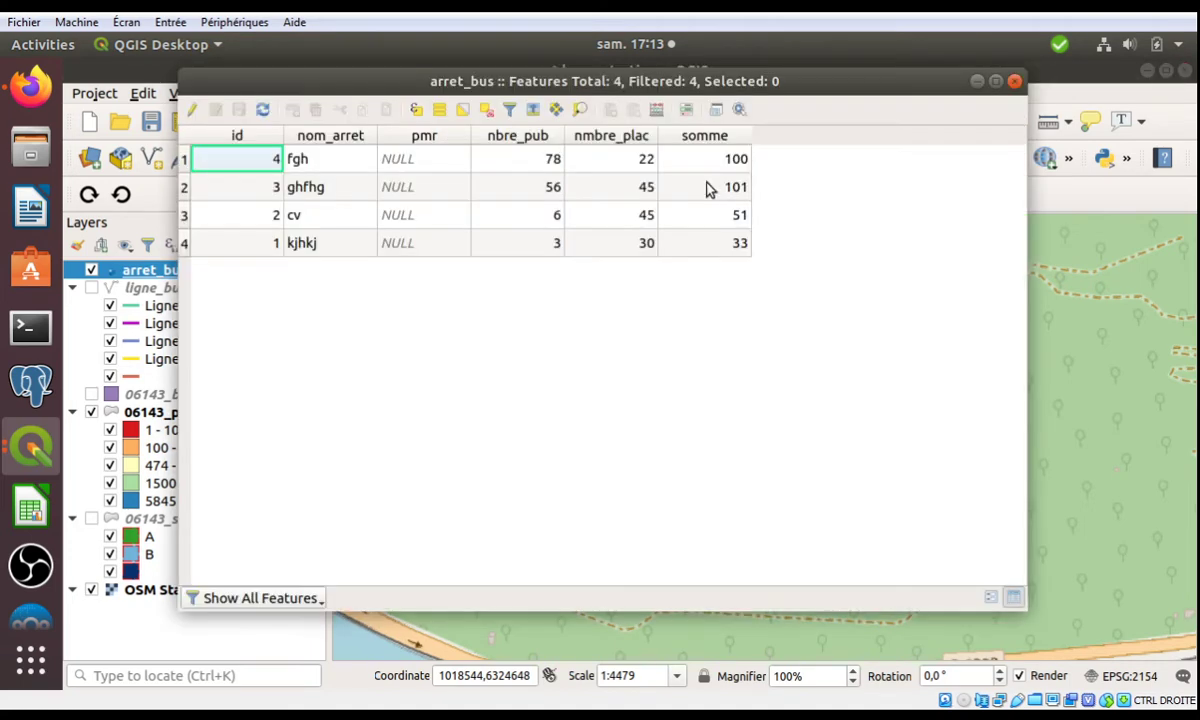
pyautogui.click(705, 167)
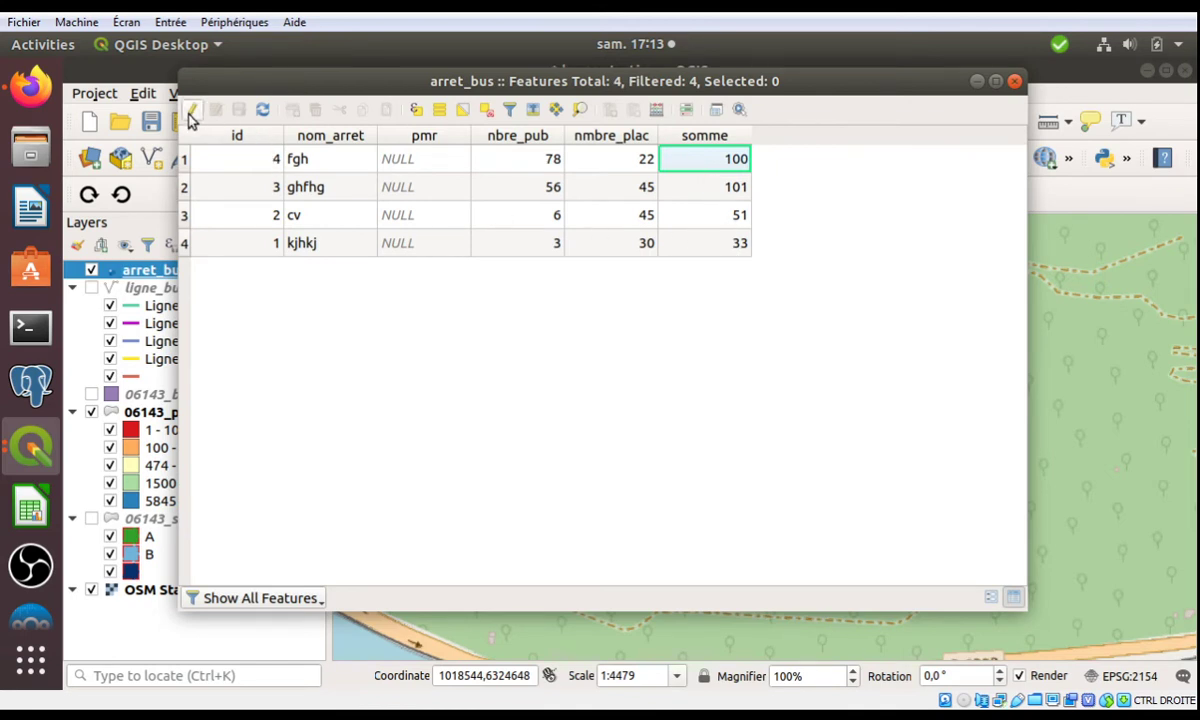
# Return to the map with arret_bus in edit mode and place a new point feature just west of the kjhkj stop.
pyautogui.click(1015, 84)
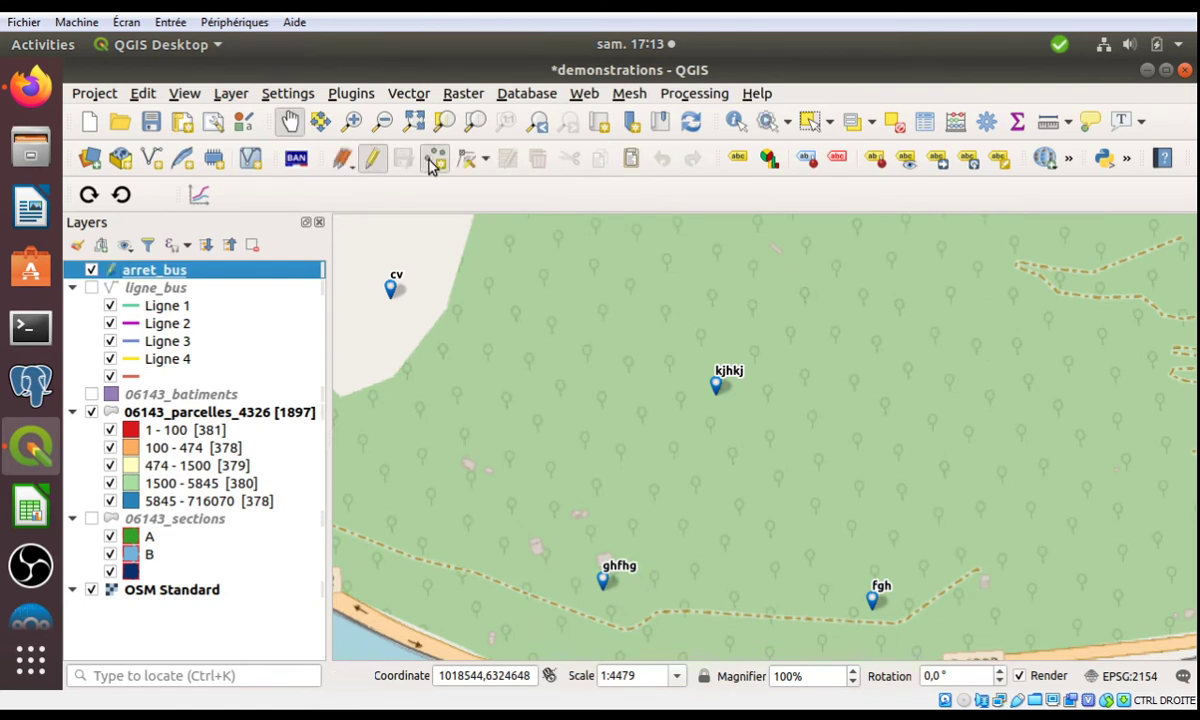
pyautogui.click(430, 165)
pyautogui.click(621, 388)
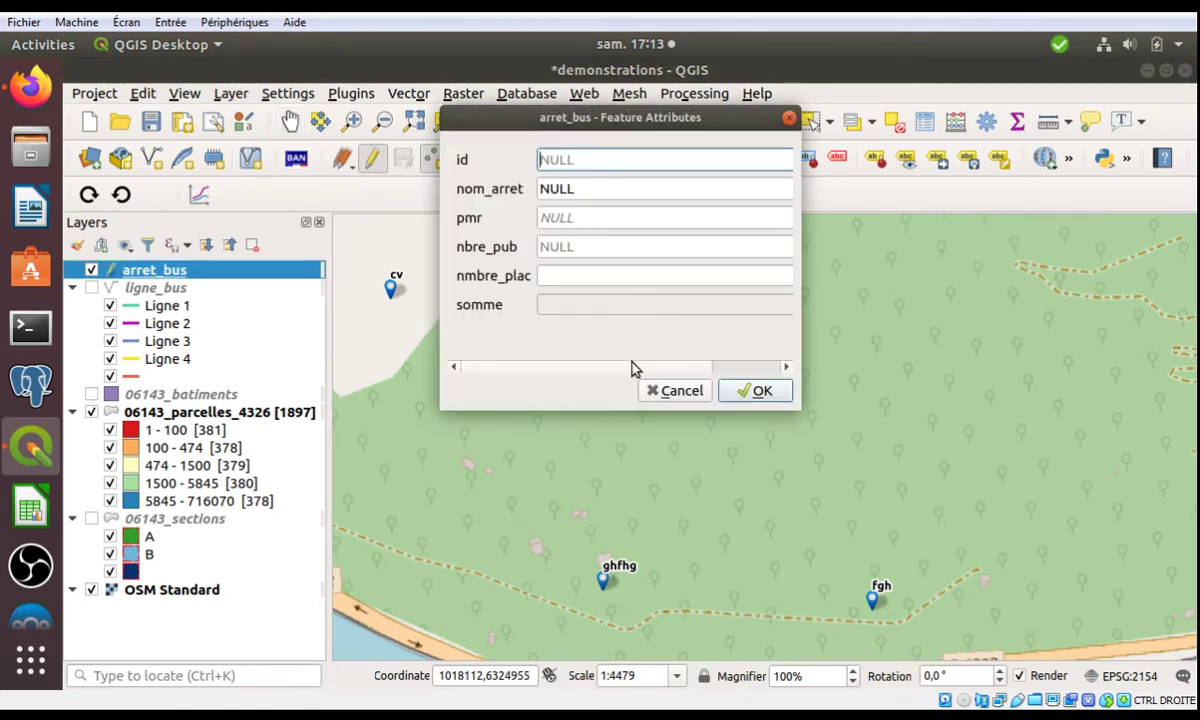
# Set the new stop's nom_arret to wx, nbre_pub to 14 and nmbre_plac to 16, and accept the feature.
pyautogui.click(585, 194)
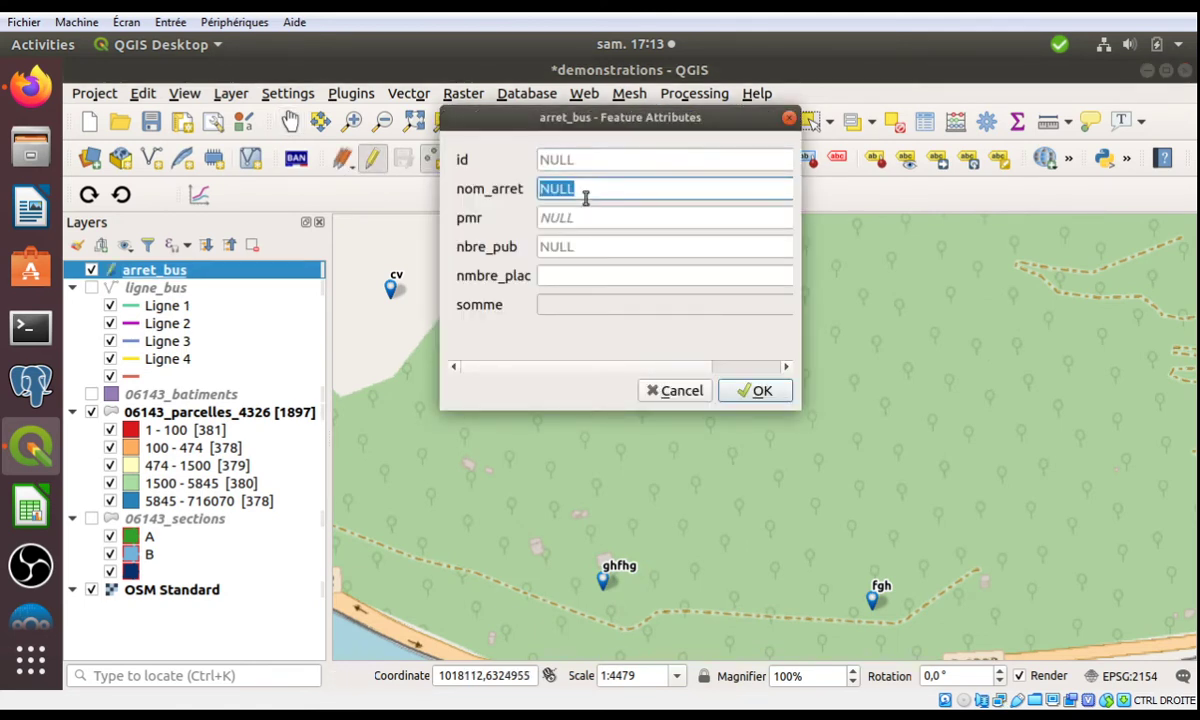
pyautogui.write('wx')
pyautogui.click(585, 216)
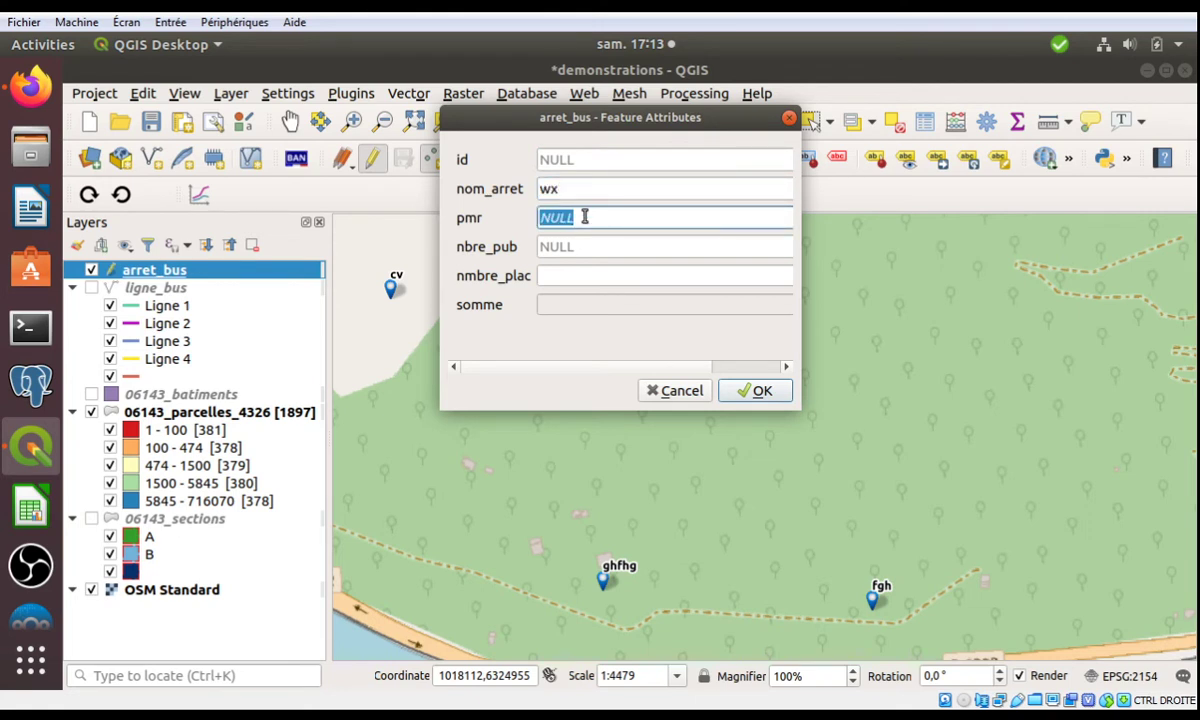
pyautogui.click(585, 246)
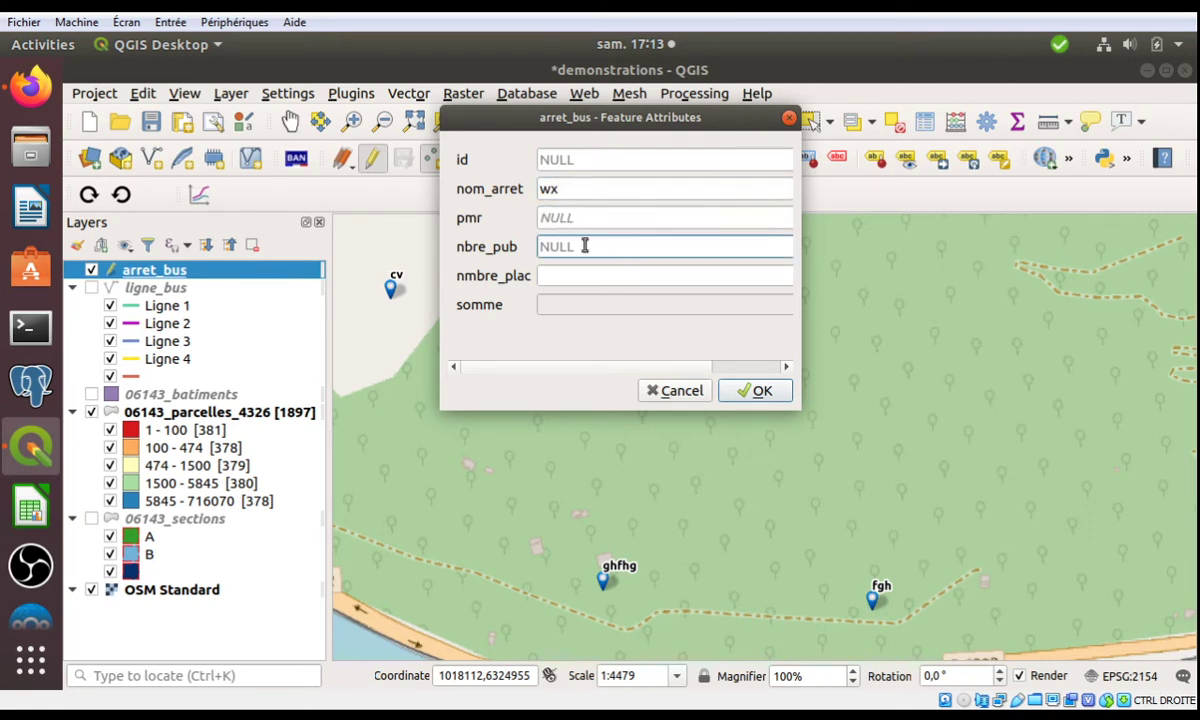
pyautogui.write('14')
pyautogui.click(575, 274)
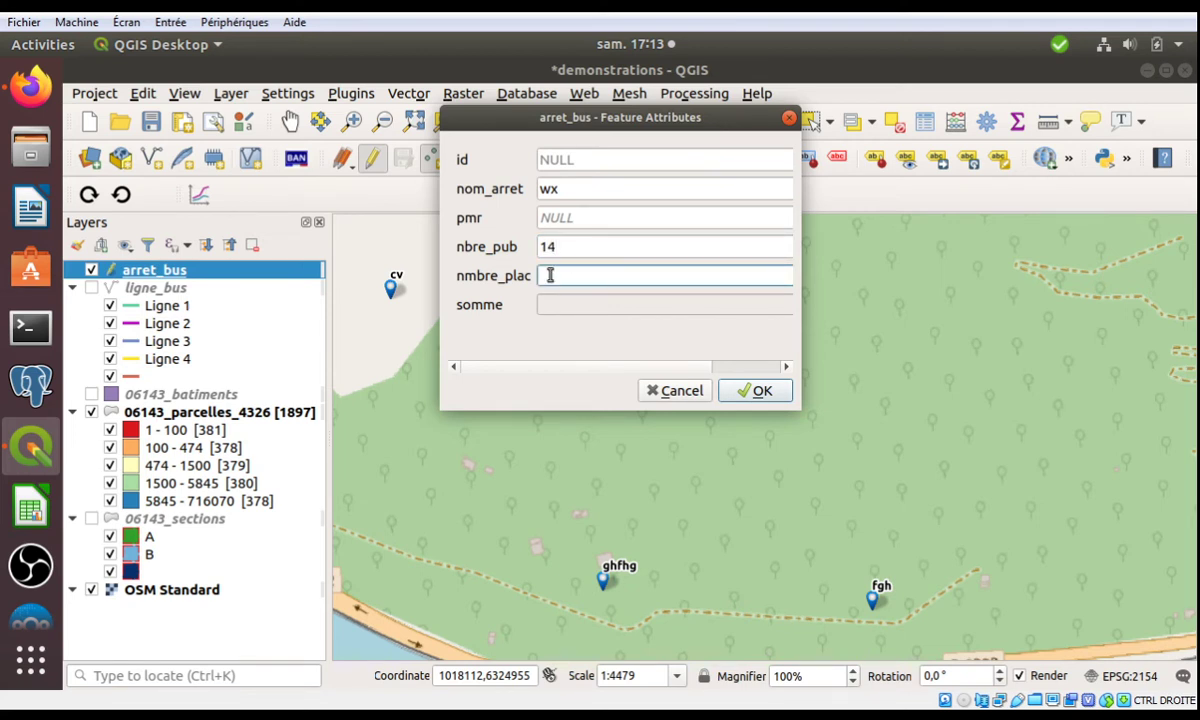
pyautogui.write('1616')
pyautogui.moveTo(579, 370); pyautogui.dragTo(613, 372)
pyautogui.doubleClick(707, 274)
pyautogui.write('16')
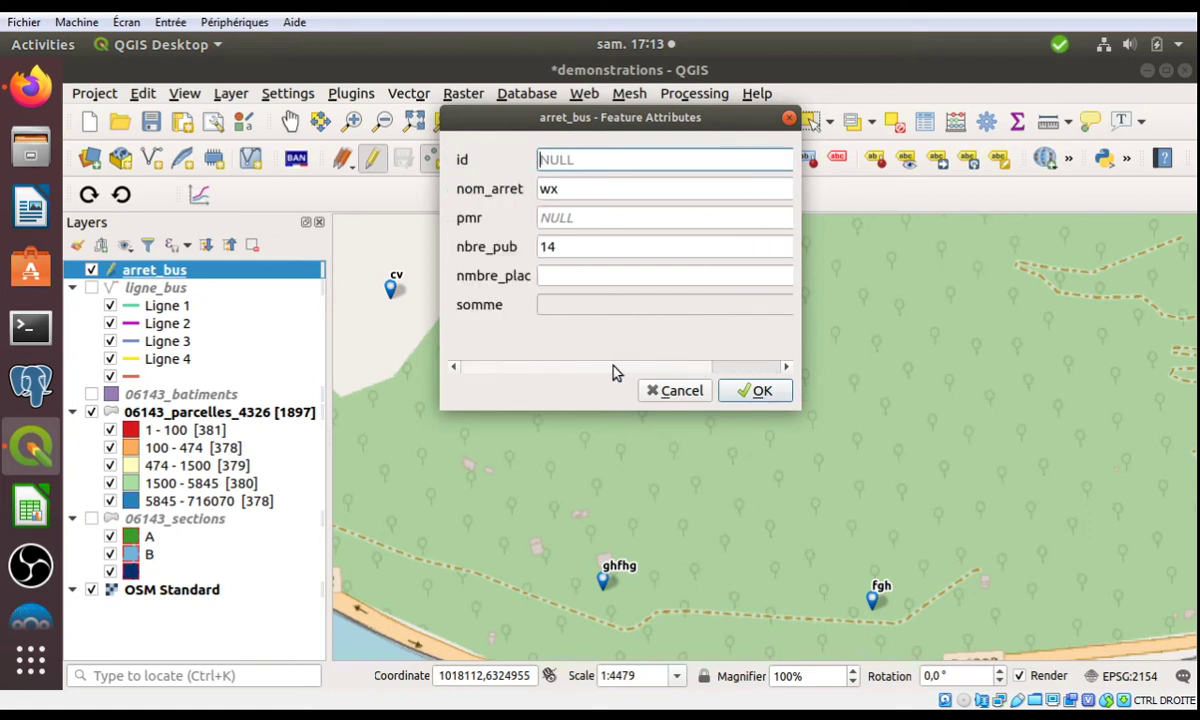
pyautogui.click(756, 390)
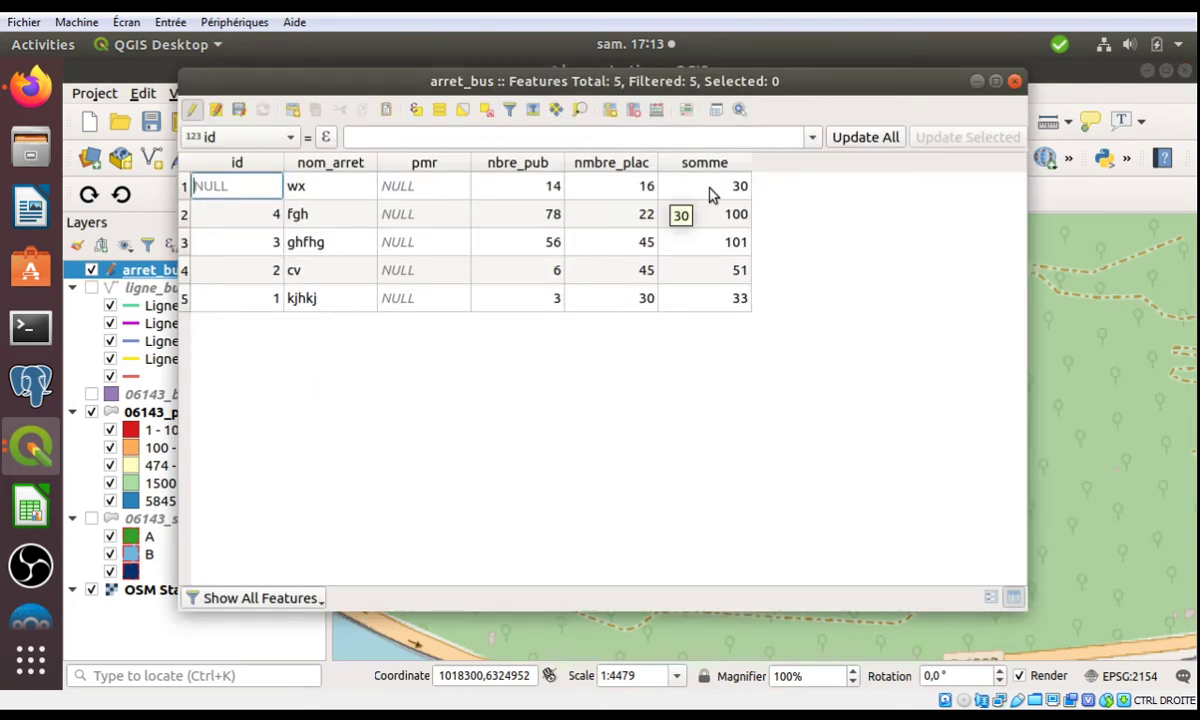
# Check the somme values of the wx, fgh and kjhkj rows in the arret_bus attribute table.
pyautogui.click(711, 192)
pyautogui.click(716, 214)
pyautogui.click(733, 293)
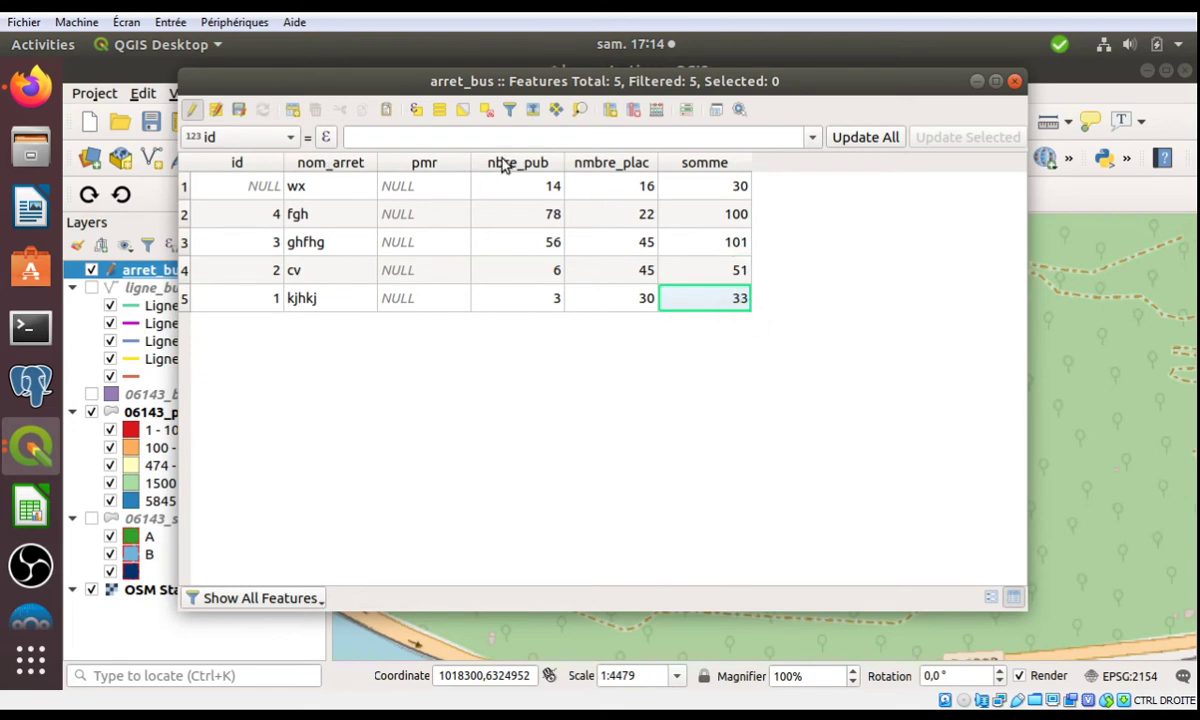
# Add a virtual whole-number field named fieldX to arret_bus, calculated with the expression $x.
pyautogui.click(619, 109)
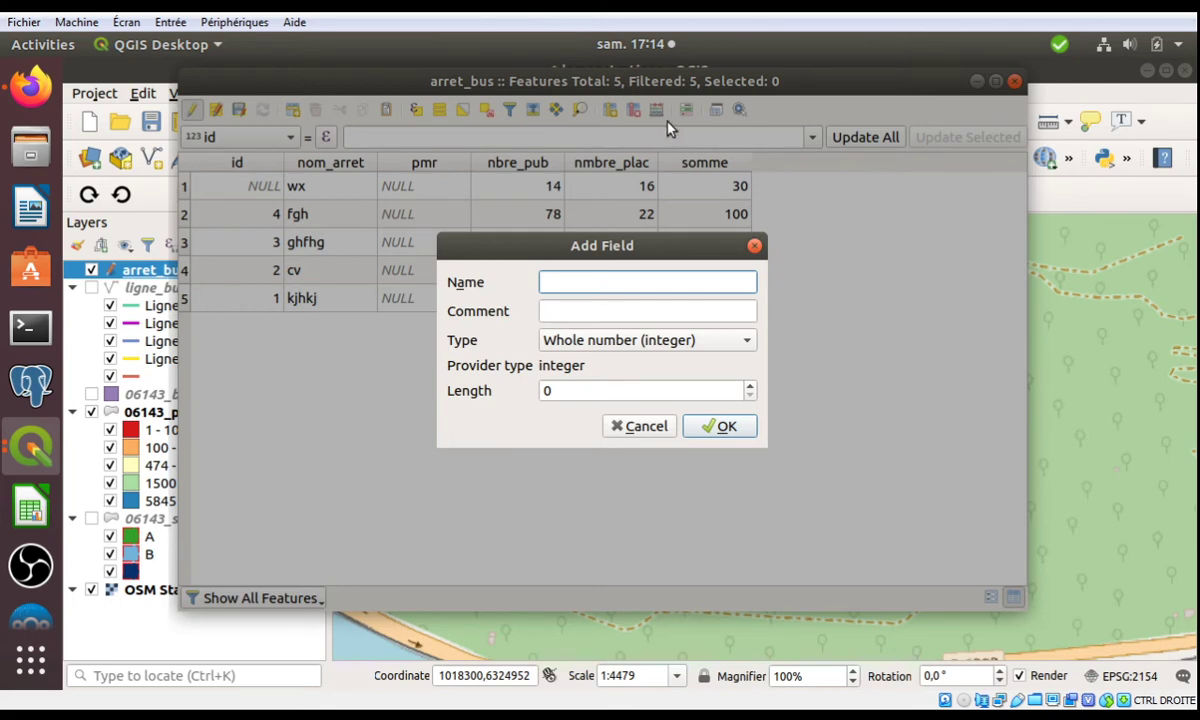
pyautogui.press('Escape')
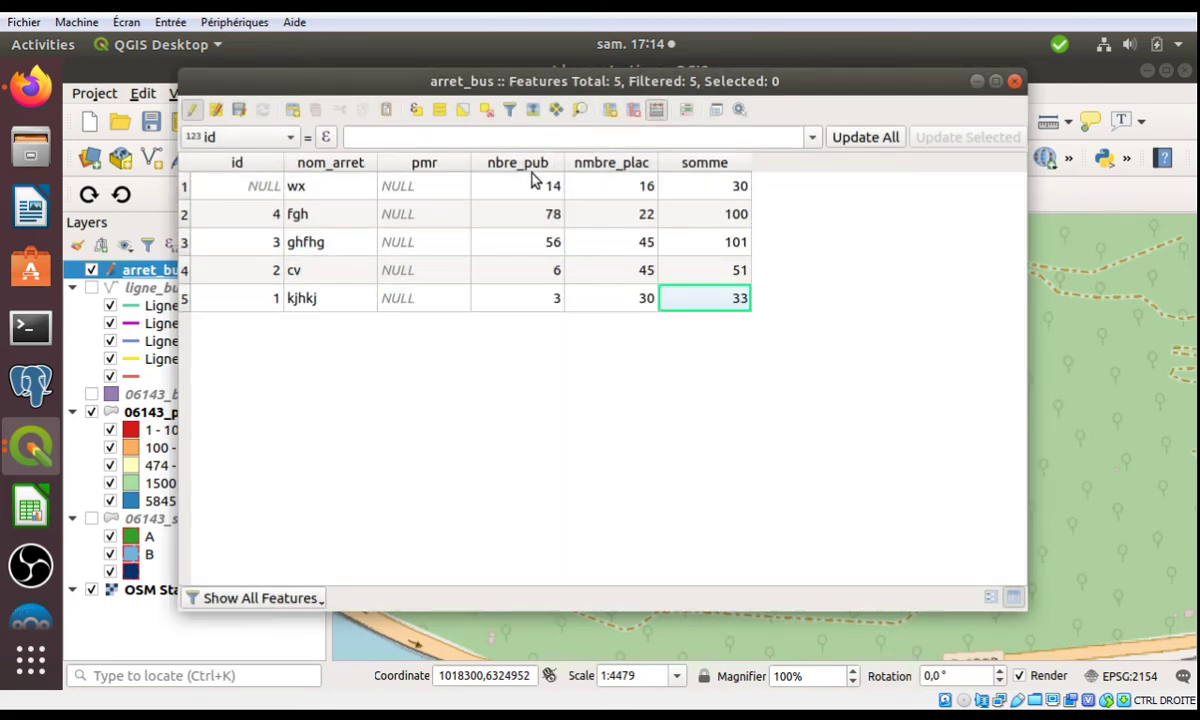
pyautogui.hotkey('ctrl', 'i')
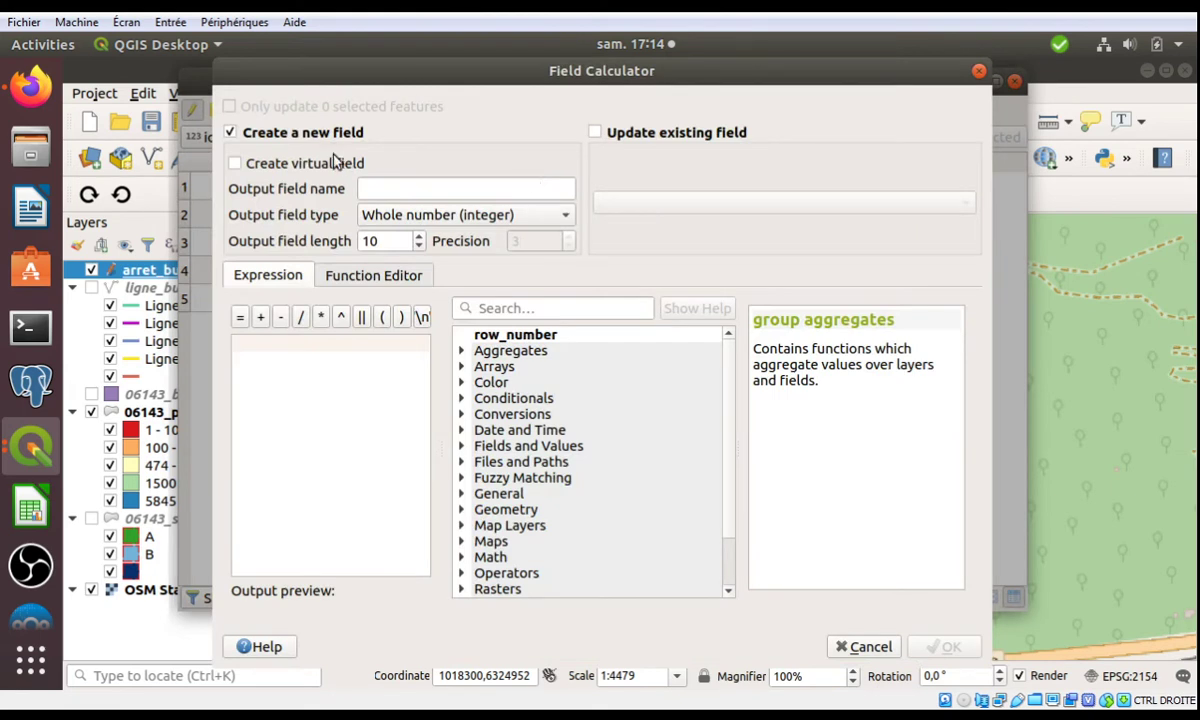
pyautogui.click(402, 182)
pyautogui.write('fie')
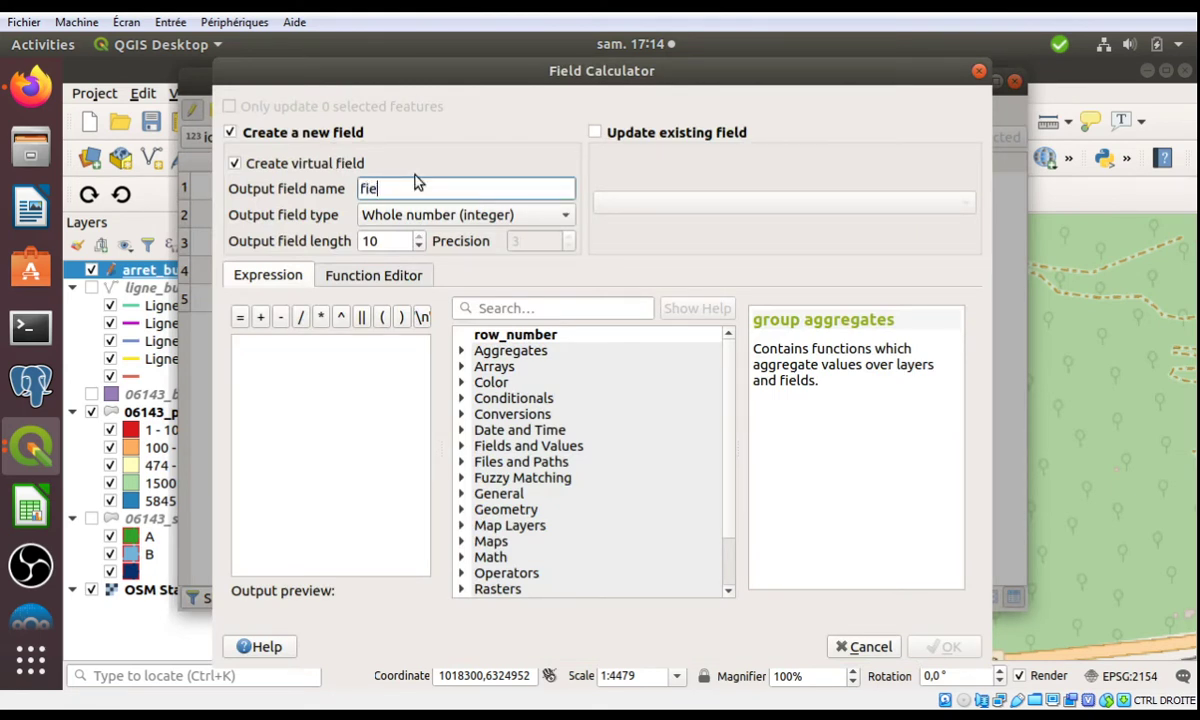
pyautogui.write('ldX')
pyautogui.click(479, 310)
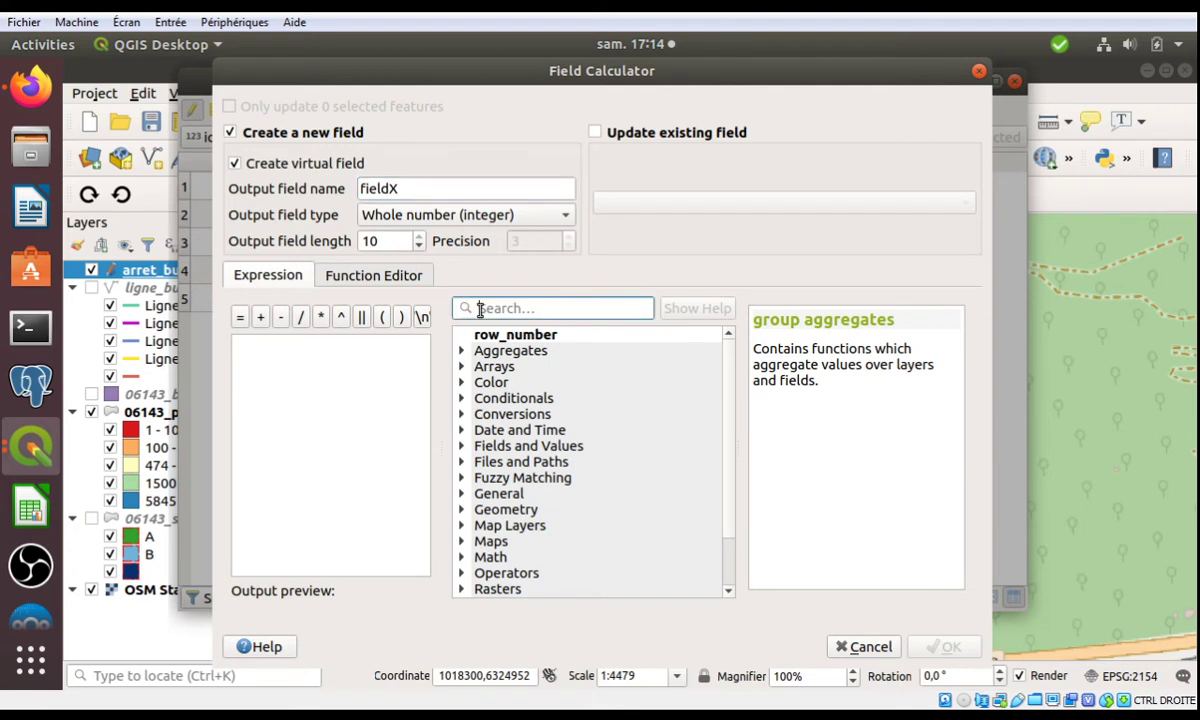
pyautogui.write('$x')
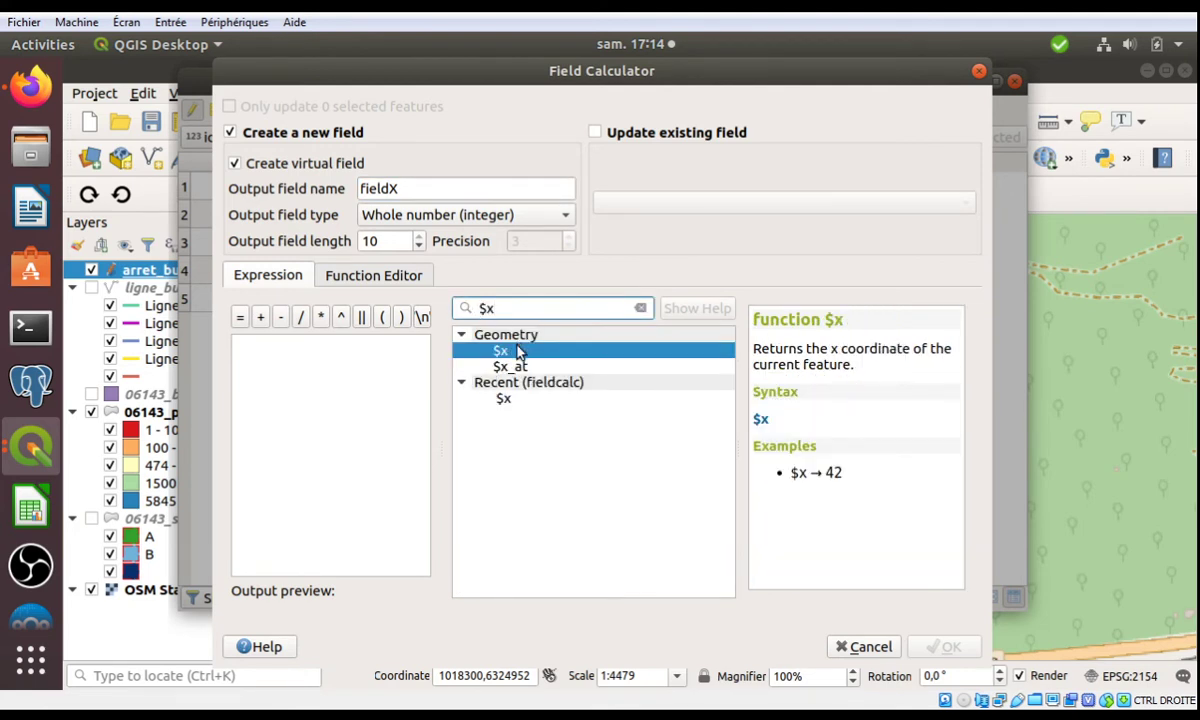
pyautogui.doubleClick(517, 350)
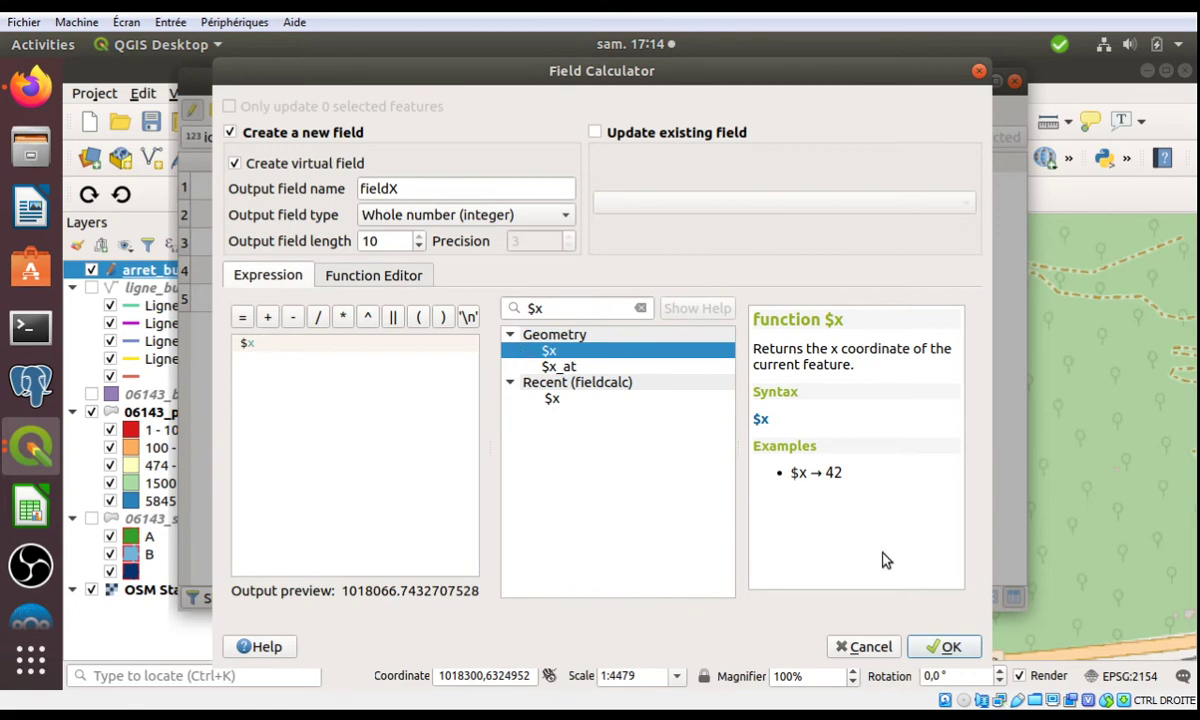
pyautogui.click(946, 648)
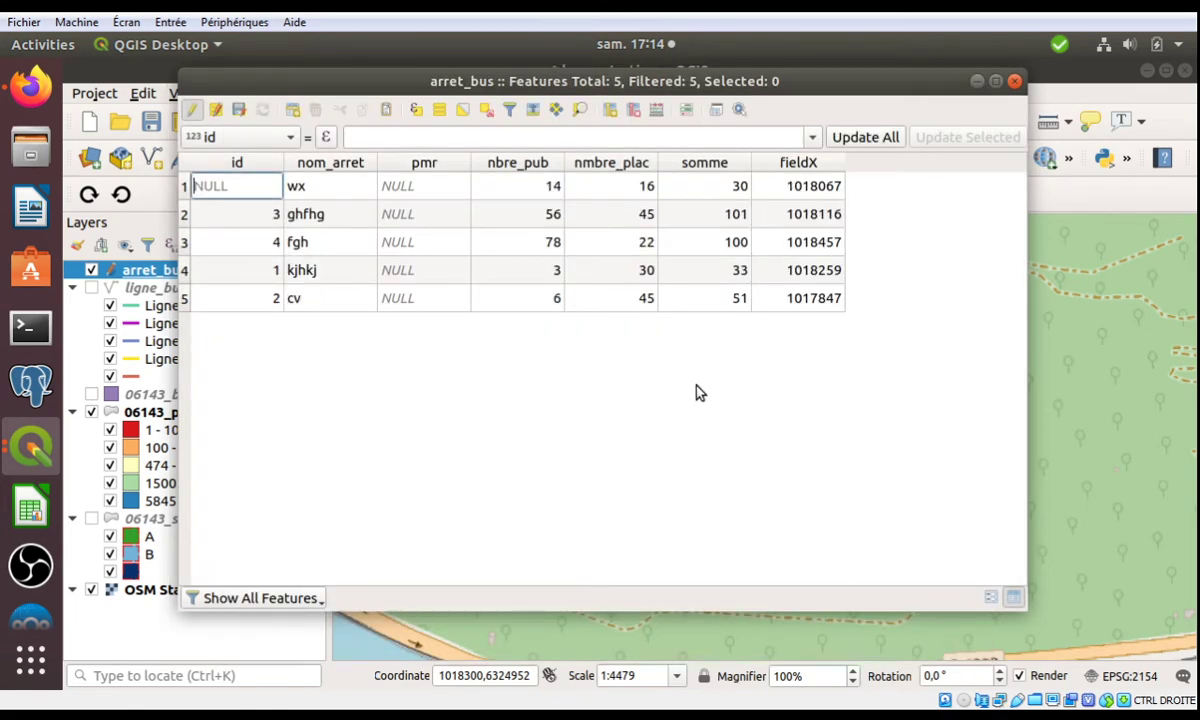
pyautogui.click(610, 110)
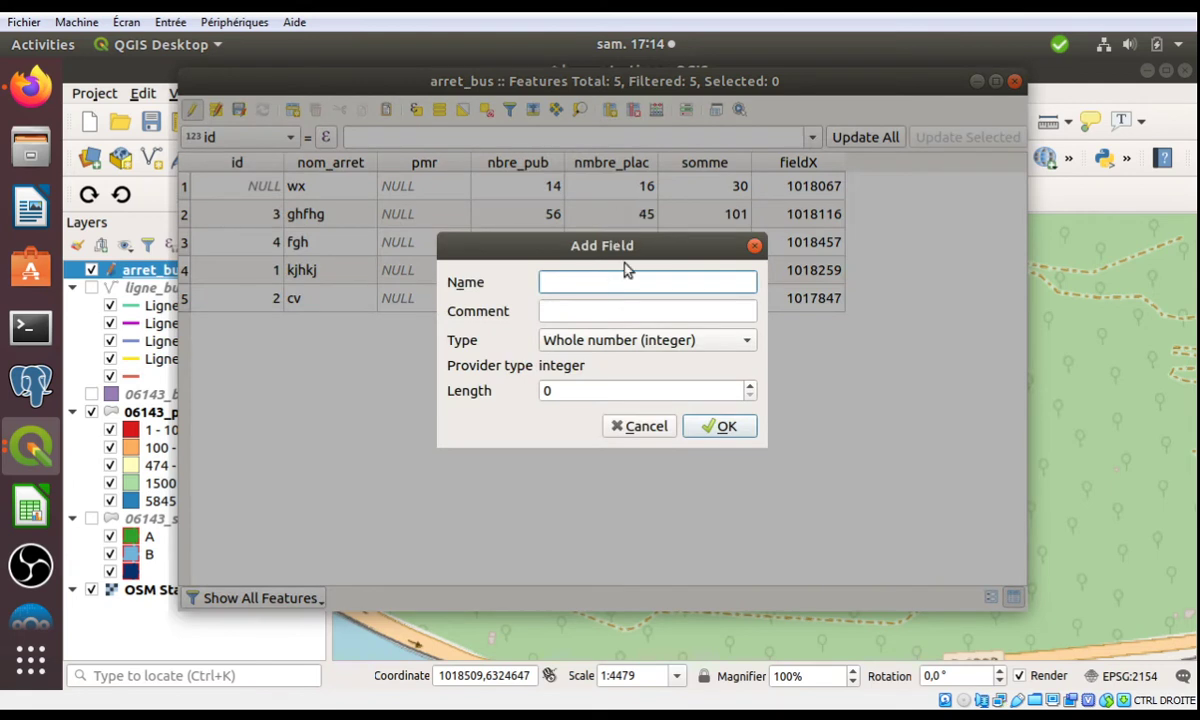
pyautogui.write('fieldY')
pyautogui.doubleClick(580, 389)
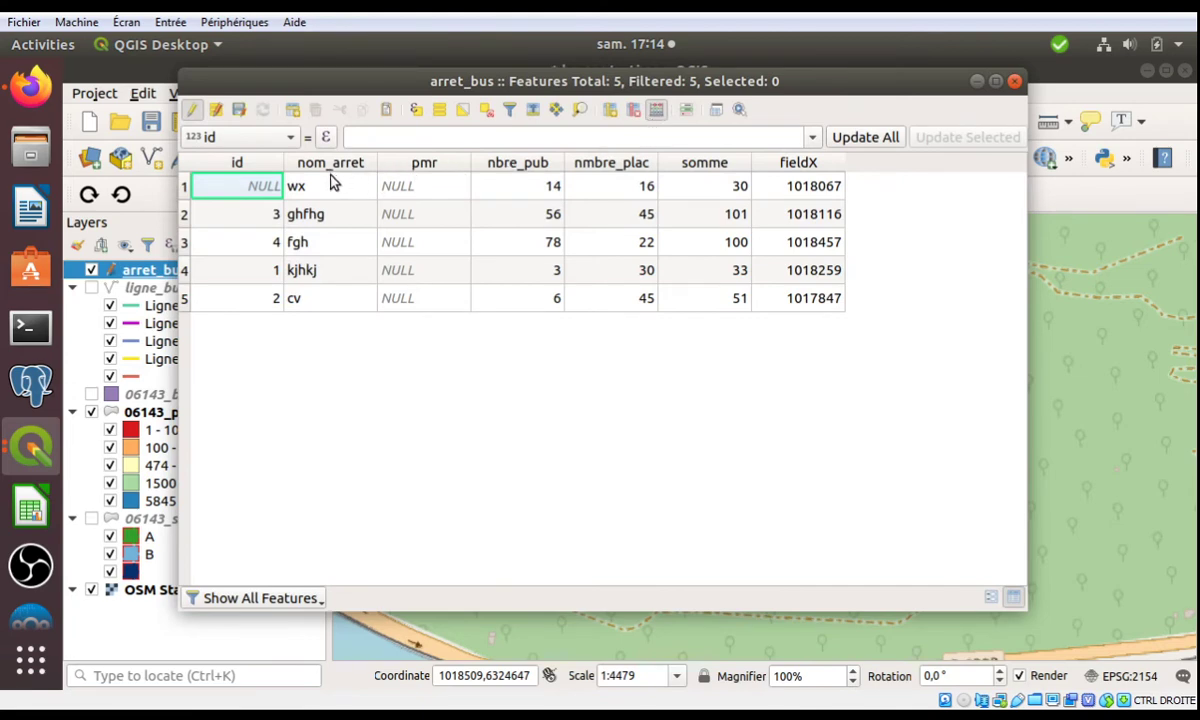
# Add a virtual whole-number field named fieldY to arret_bus, calculated with the expression $y.
pyautogui.hotkey('ctrl', 'i')
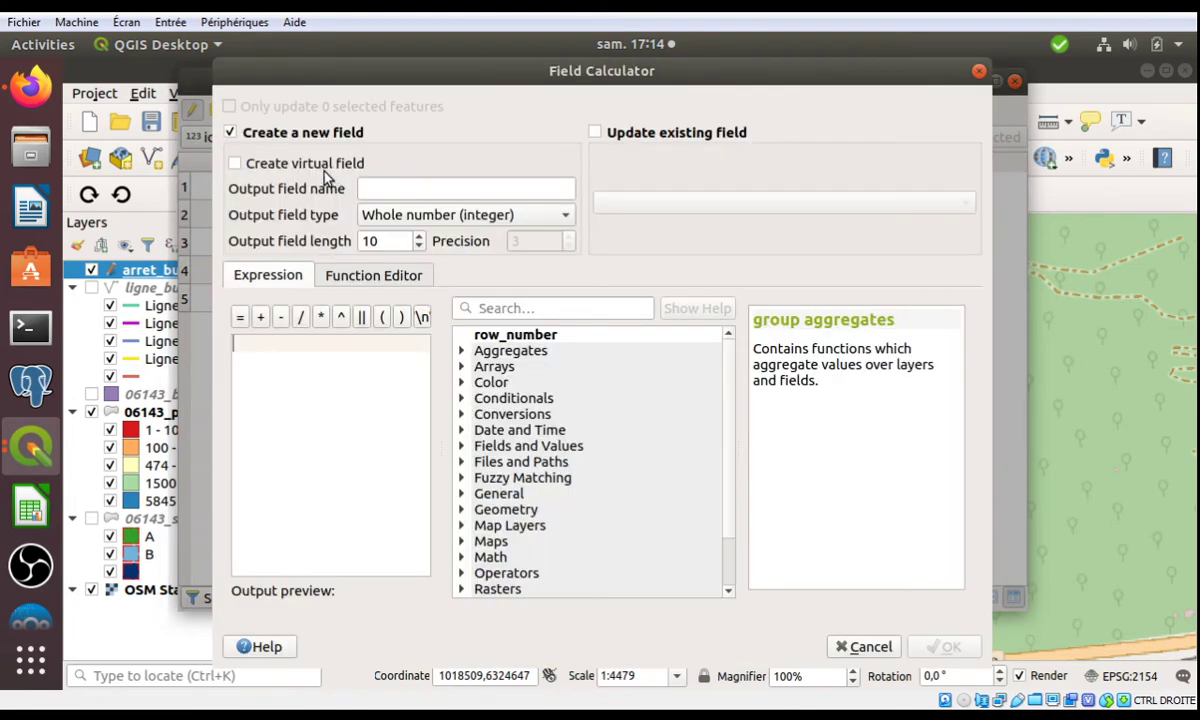
pyautogui.click(303, 160)
pyautogui.click(382, 190)
pyautogui.write('fieldY')
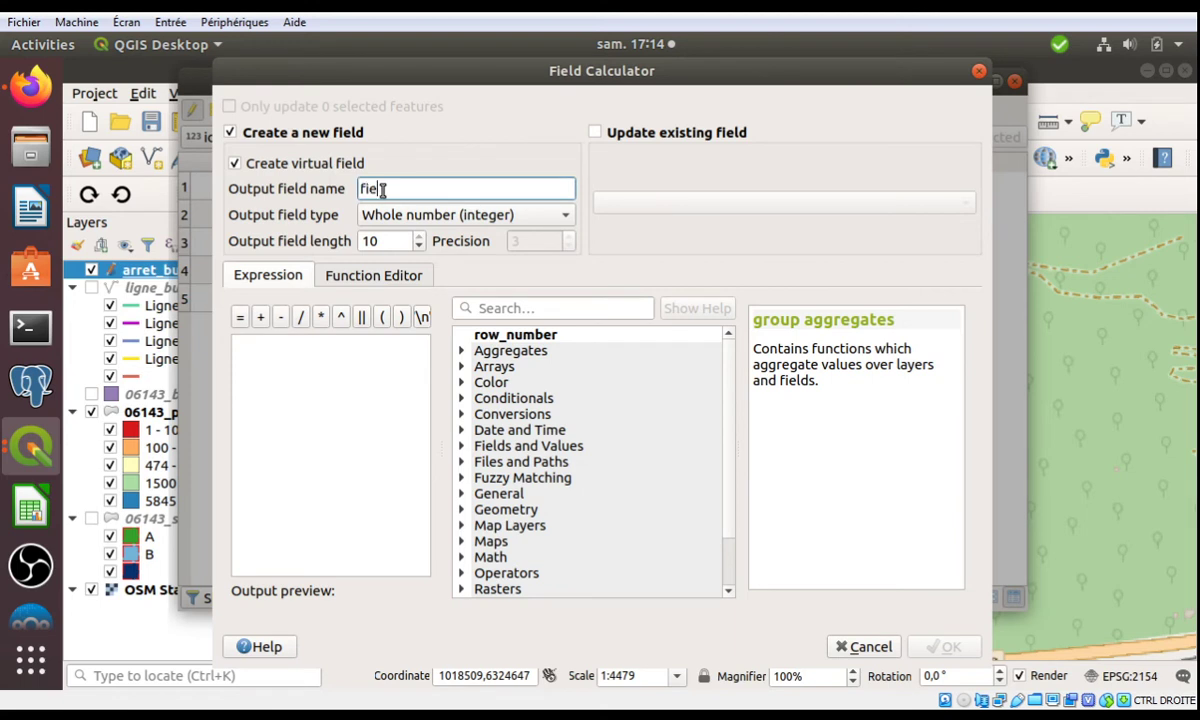
pyautogui.click(609, 312)
pyautogui.write('$Y')
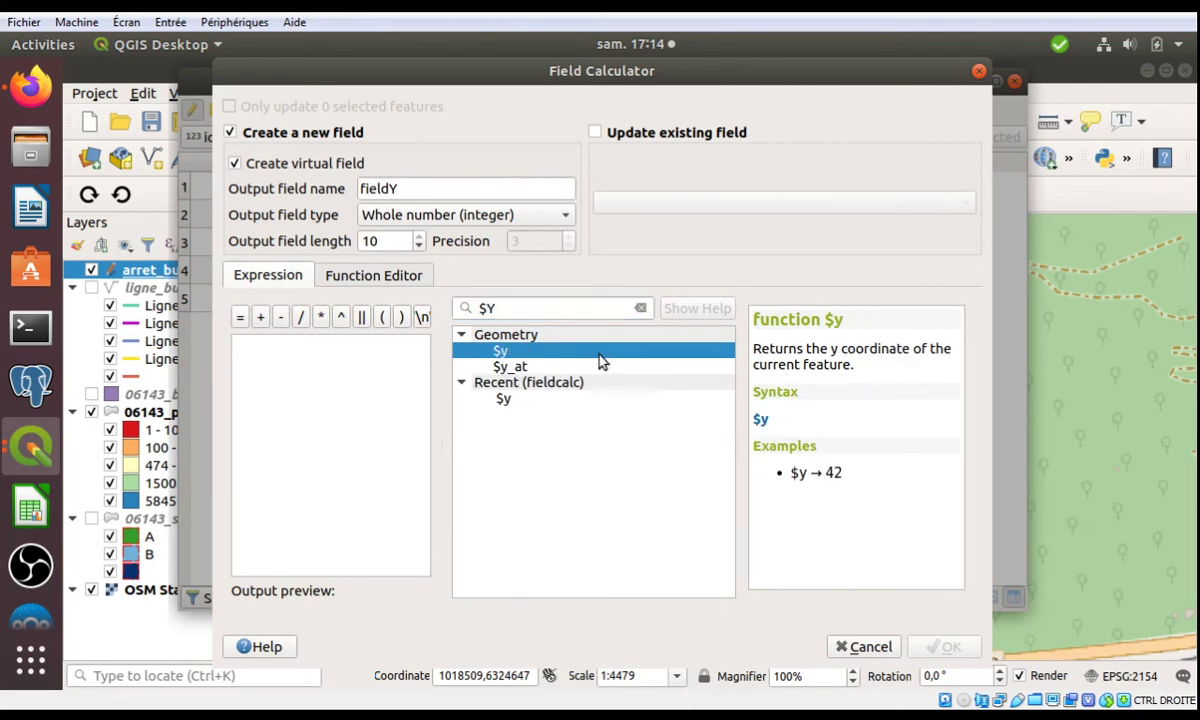
pyautogui.doubleClick(601, 351)
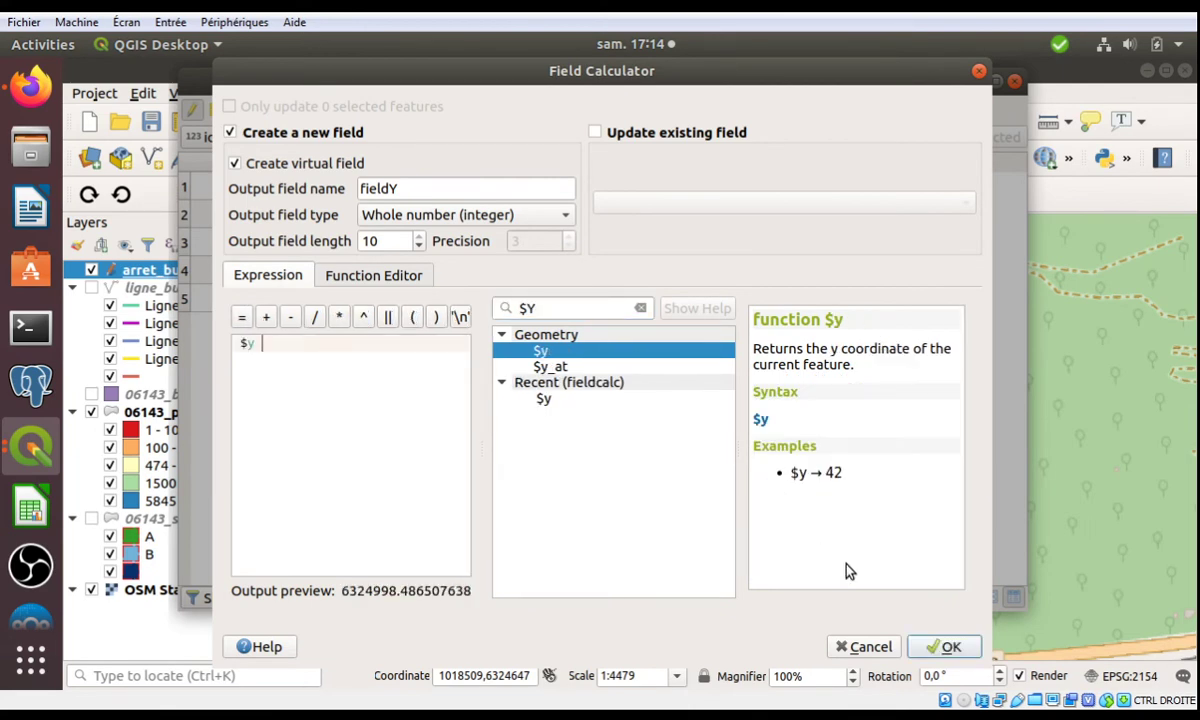
pyautogui.click(944, 646)
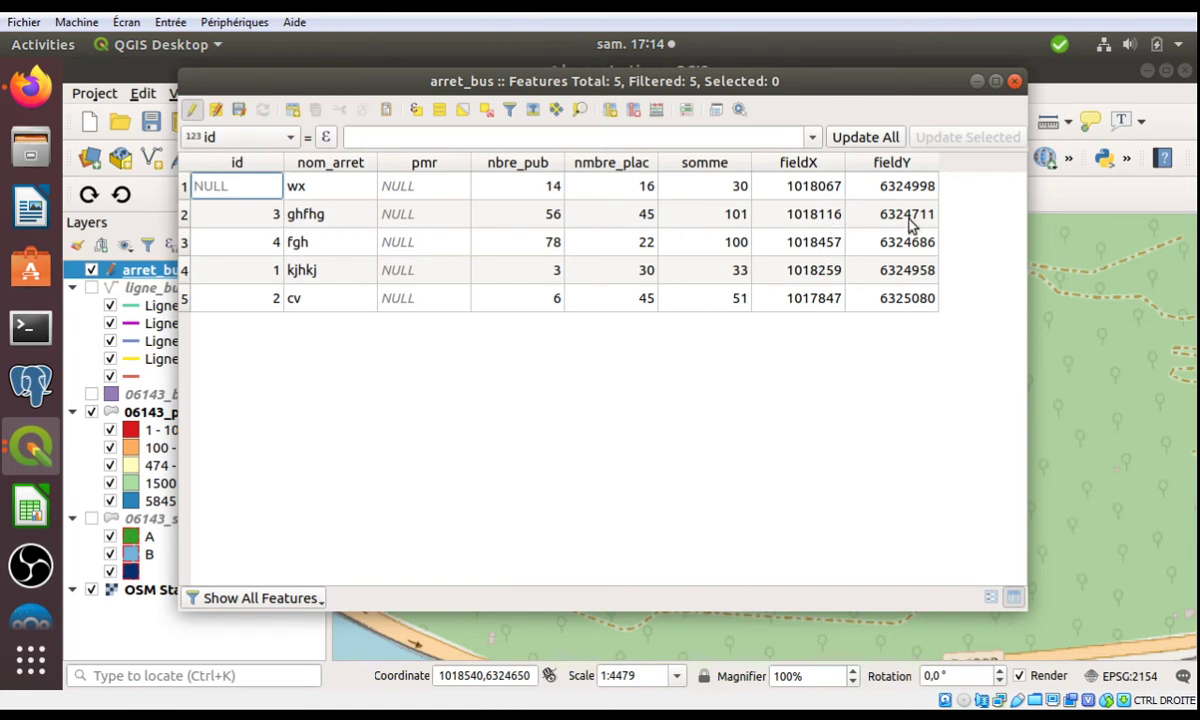
# Save the arret_bus edits and end editing, close the attribute table and save the project.
pyautogui.click(237, 110)
pyautogui.click(189, 110)
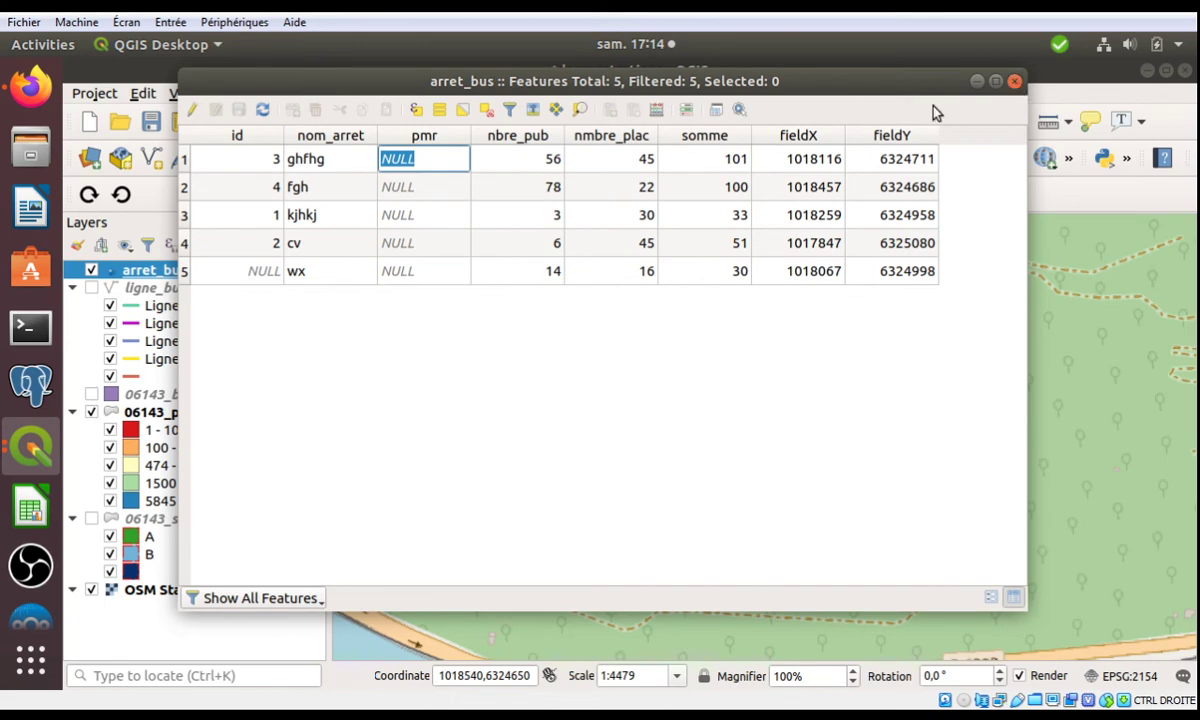
pyautogui.click(1014, 81)
pyautogui.click(151, 121)
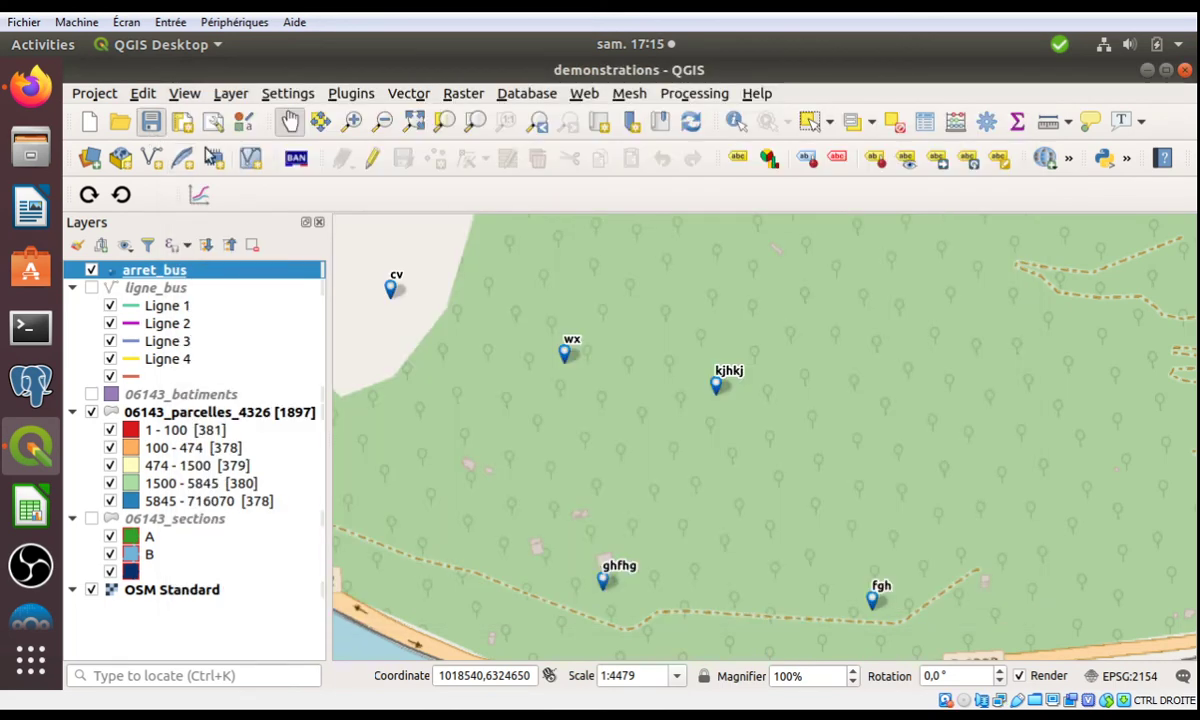
# Put arret_bus in edit mode and place a new point feature just north of the kjhkj stop.
pyautogui.click(372, 158)
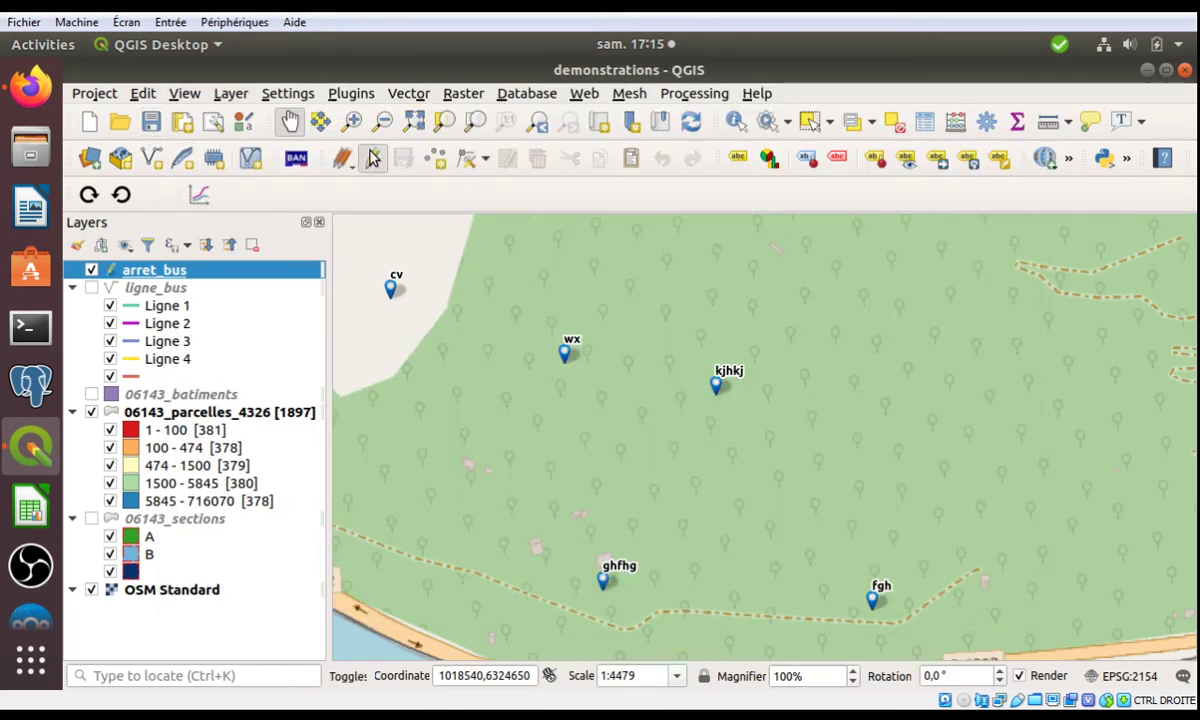
pyautogui.click(434, 158)
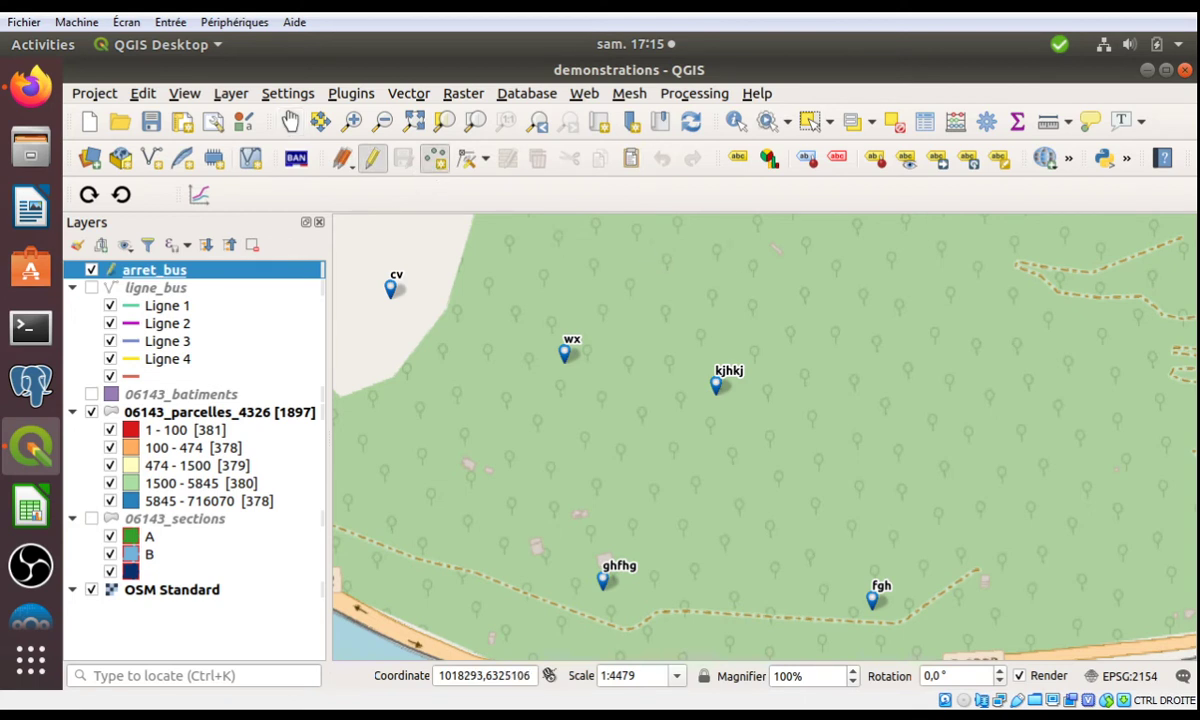
pyautogui.click(745, 268)
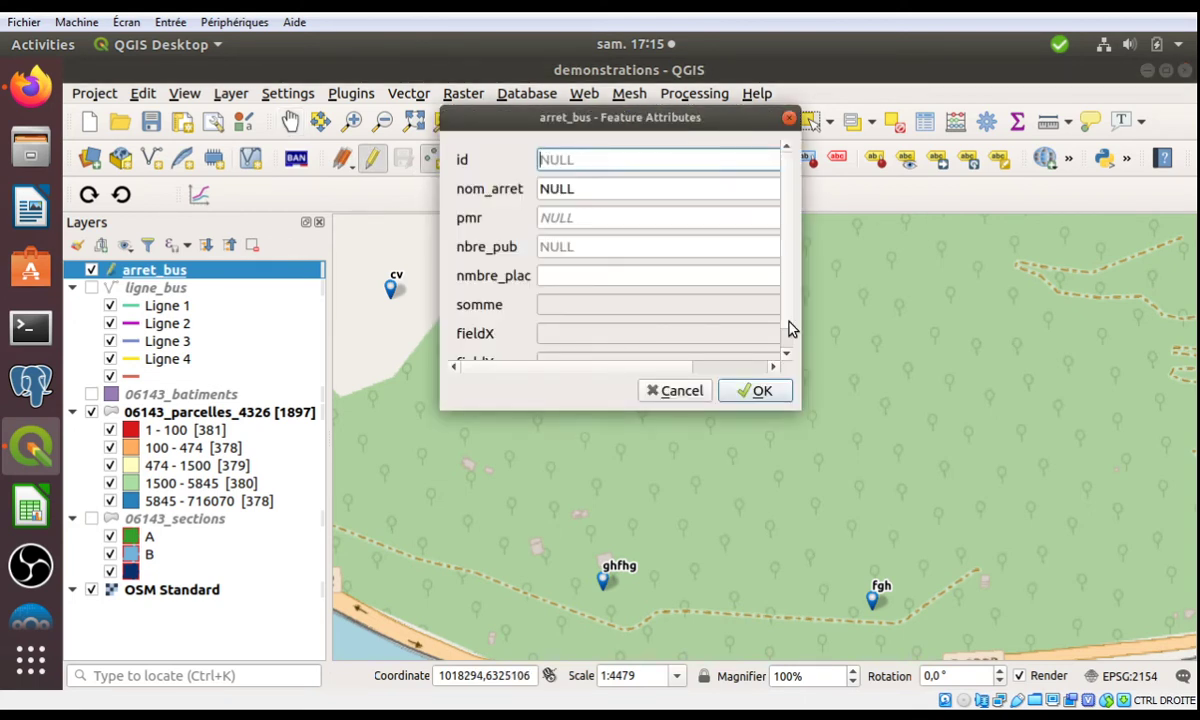
# Set the new stop's nbre_pub to 45 and nmbre_plac to 55, and accept the feature.
pyautogui.scroll(-1, 594, 320)
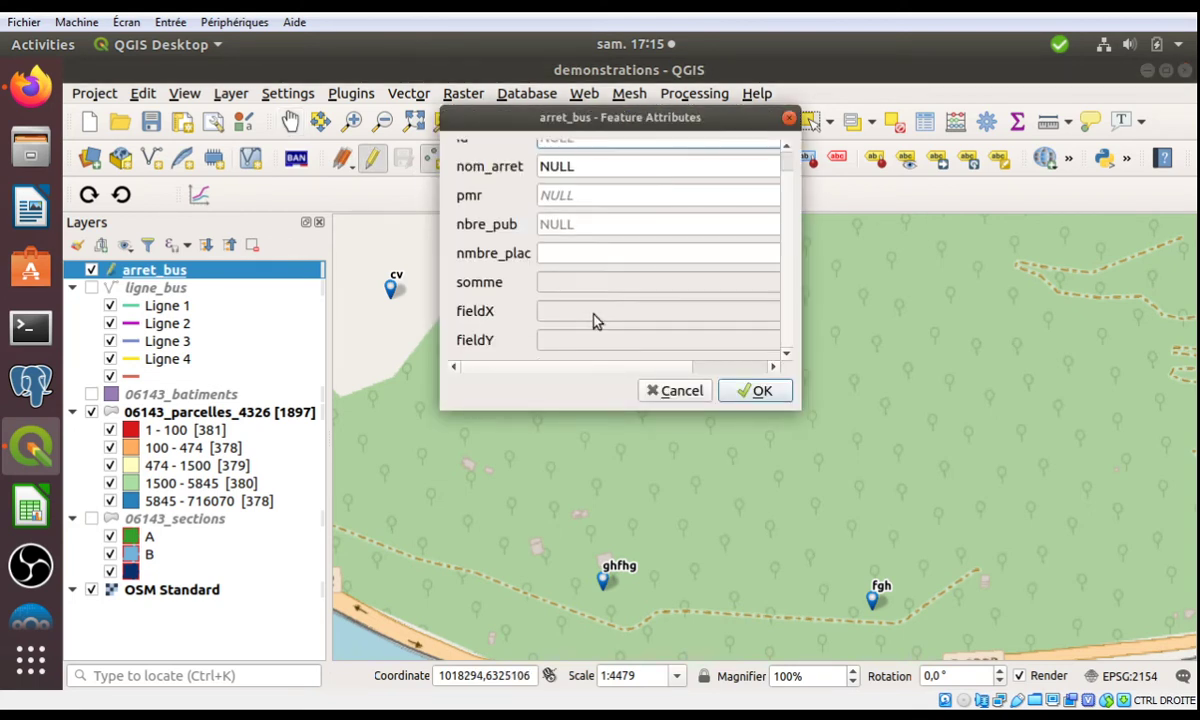
pyautogui.click(573, 224)
pyautogui.write('45')
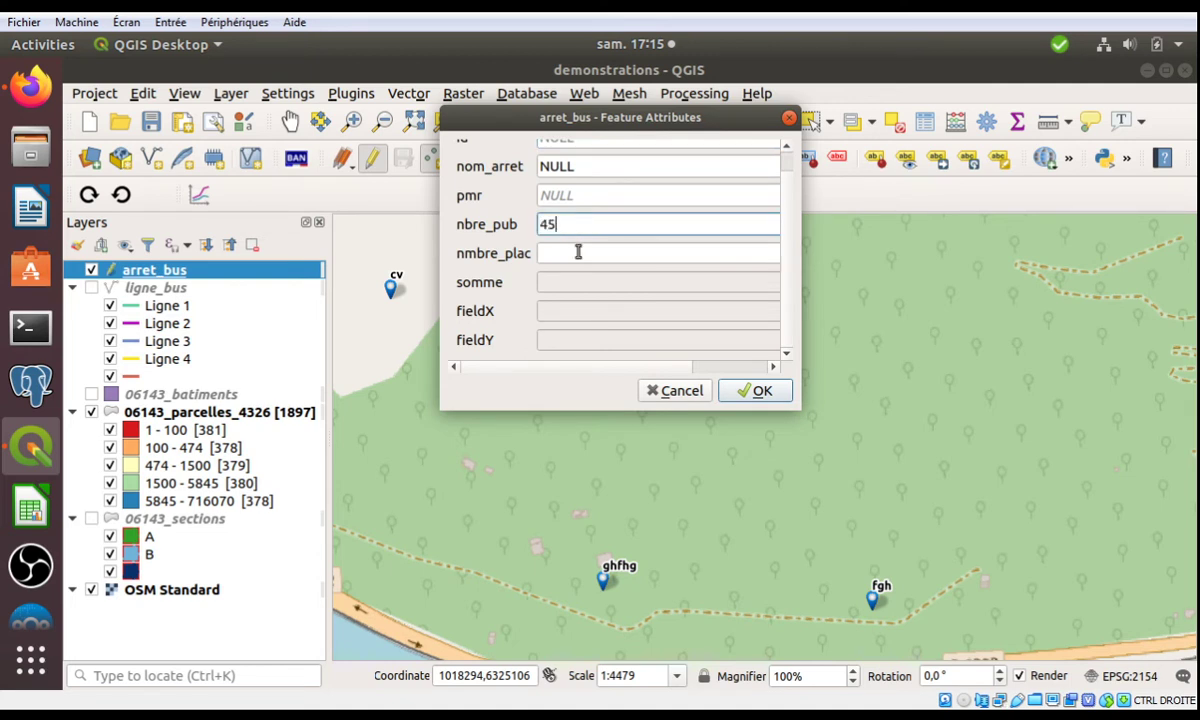
pyautogui.click(578, 252)
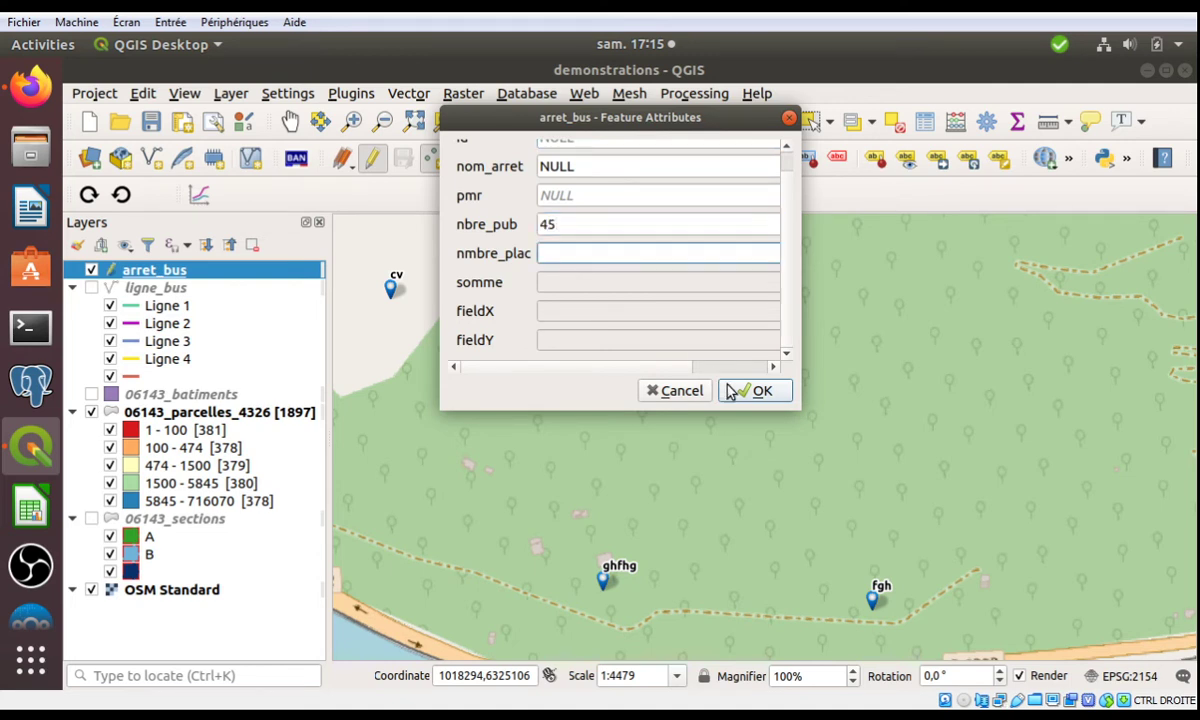
pyautogui.write('55')
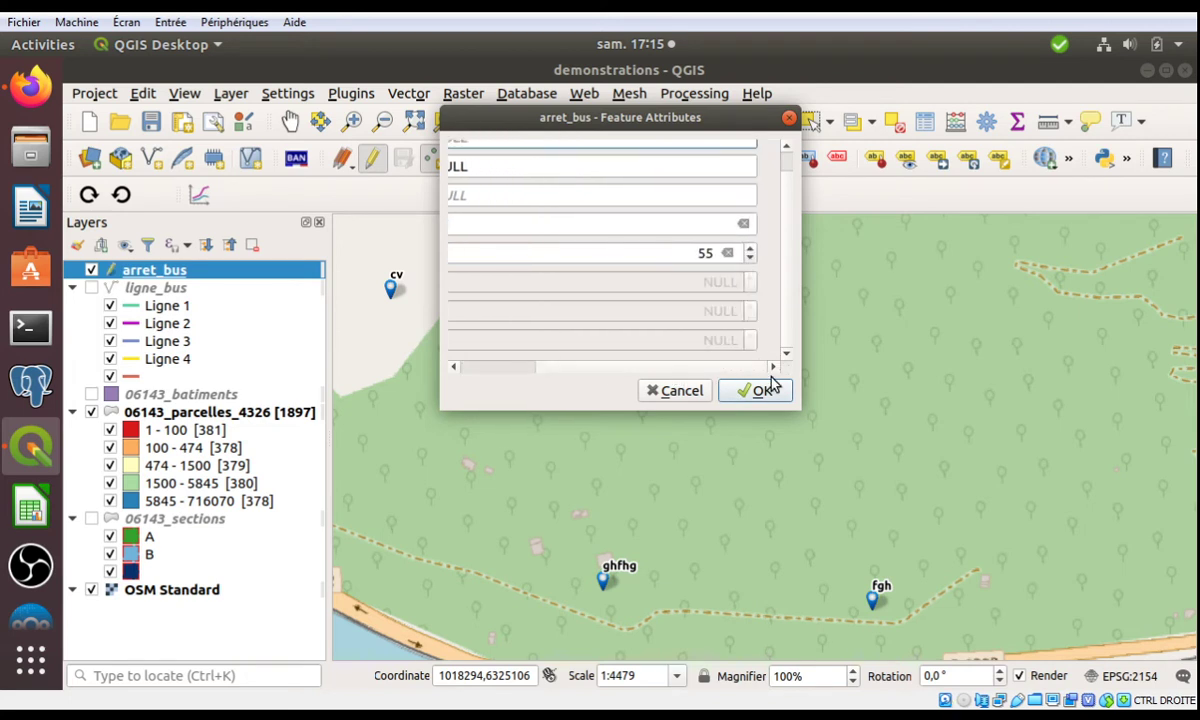
pyautogui.click(760, 388)
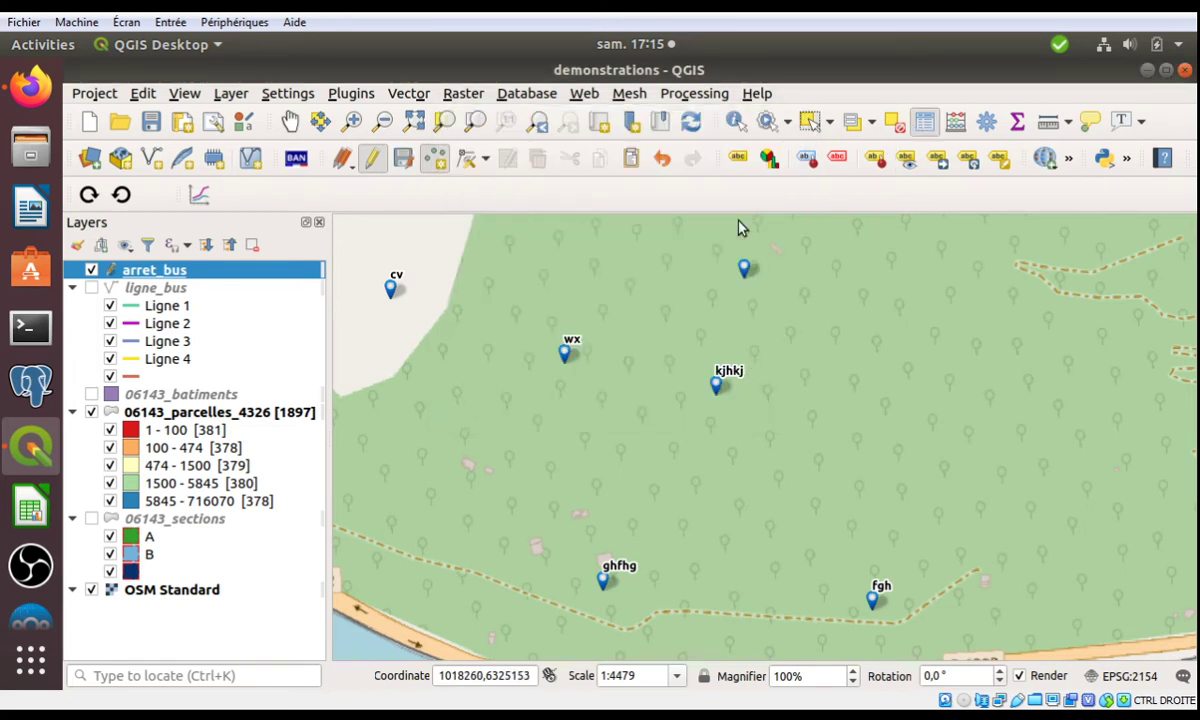
# Review the new stop's somme, fieldX and fieldY in the attribute table, and save both the layer edits and the project with editing ended.
pyautogui.press('F6')
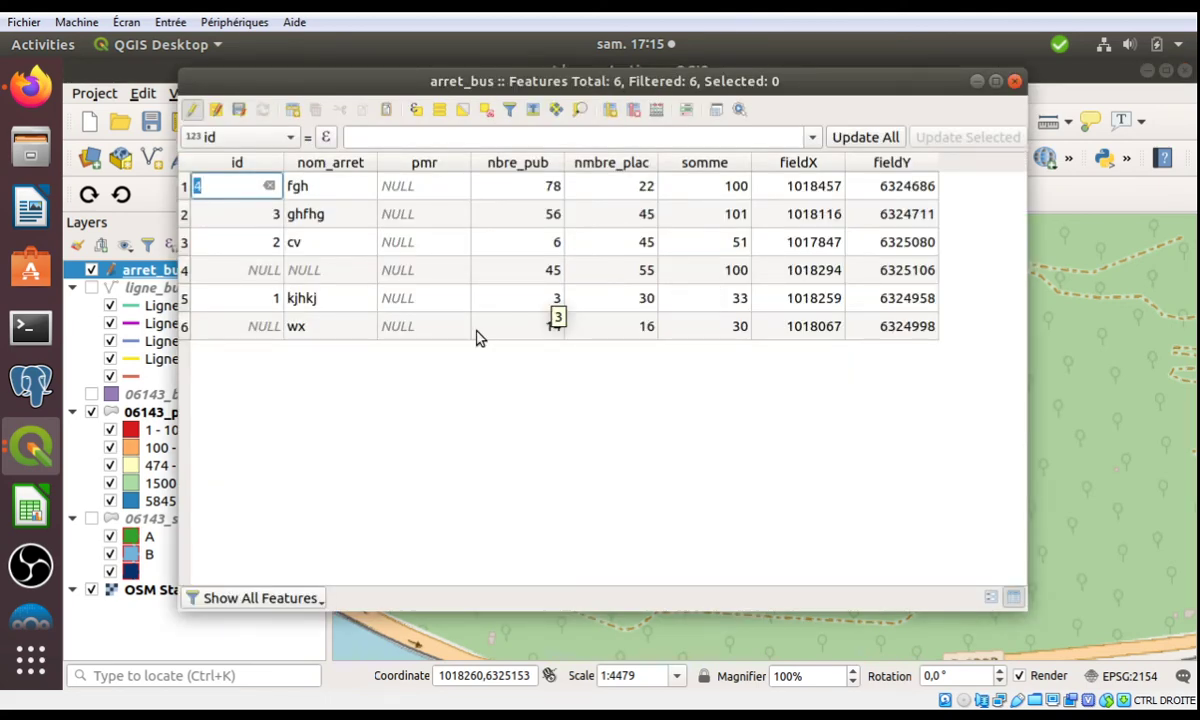
pyautogui.click(471, 361)
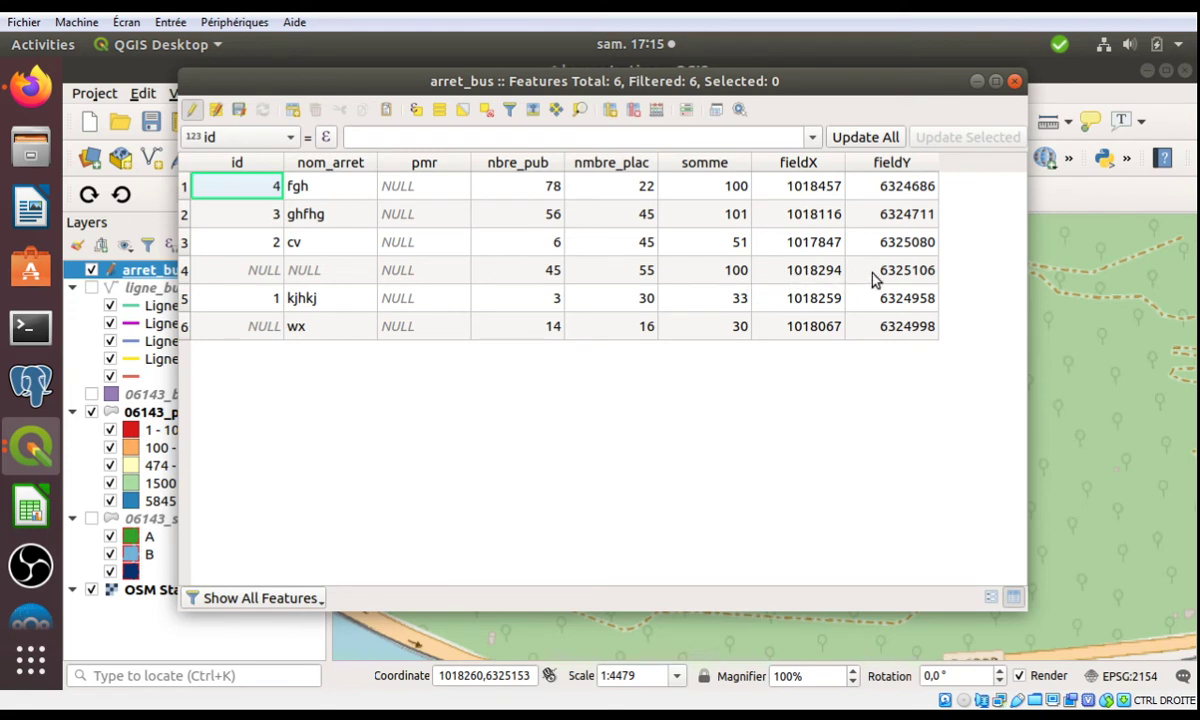
pyautogui.click(240, 110)
pyautogui.click(190, 110)
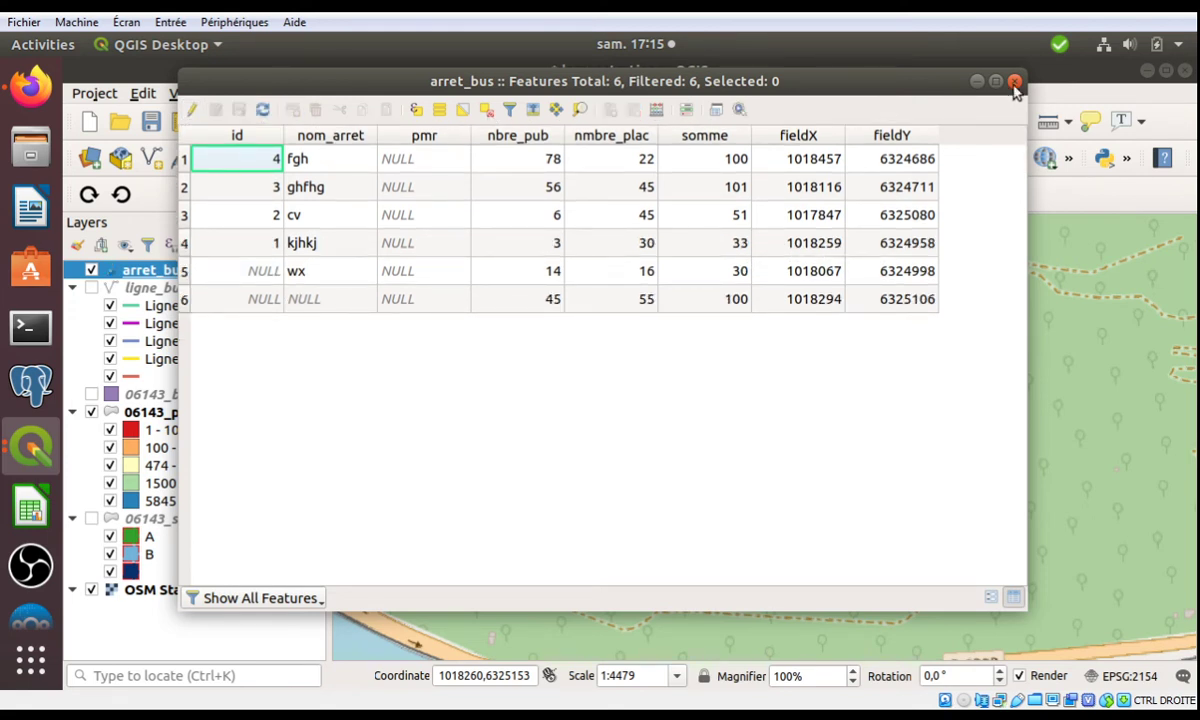
pyautogui.click(155, 127)
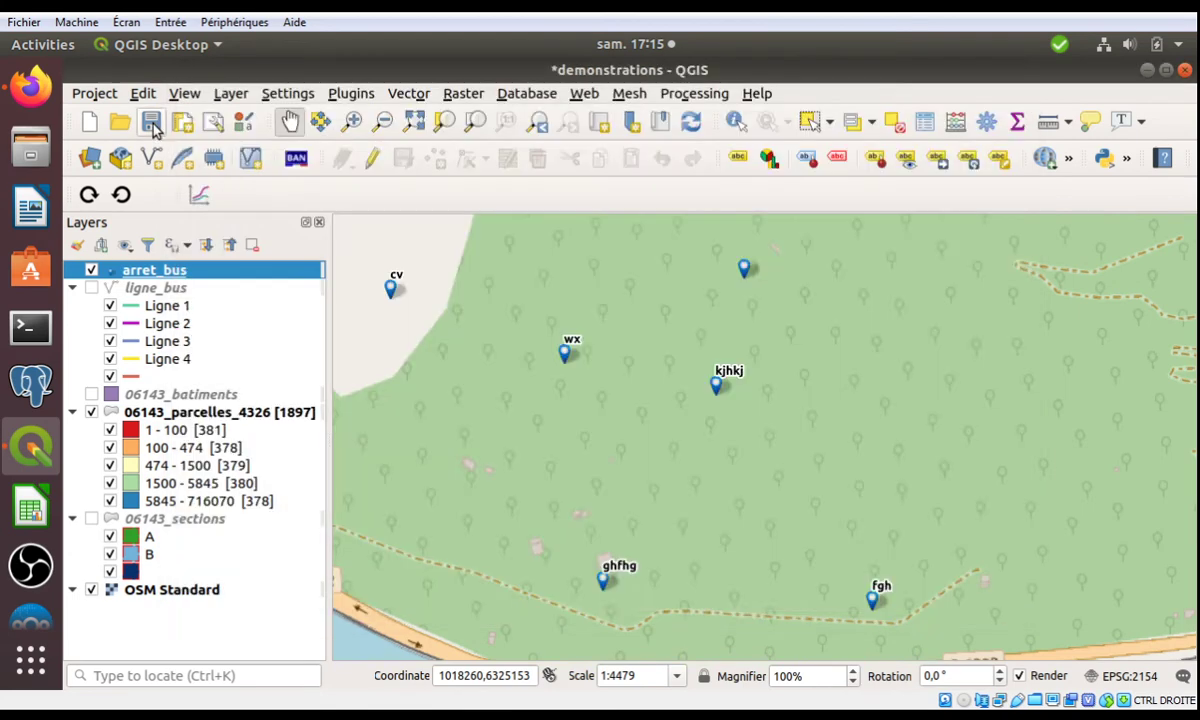
pyautogui.click(155, 127)
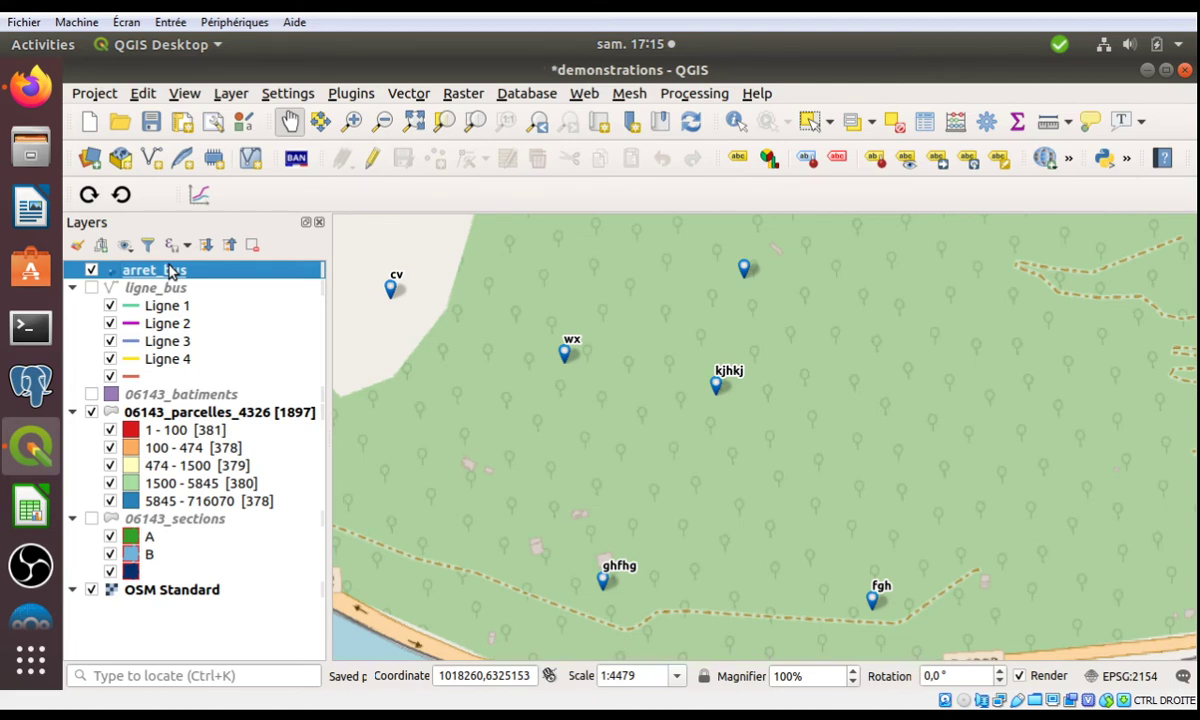
# Examine the virtual fields somme, fieldX and fieldY in the arret_bus layer properties, including somme's expression, and close without changes.
pyautogui.doubleClick(170, 271)
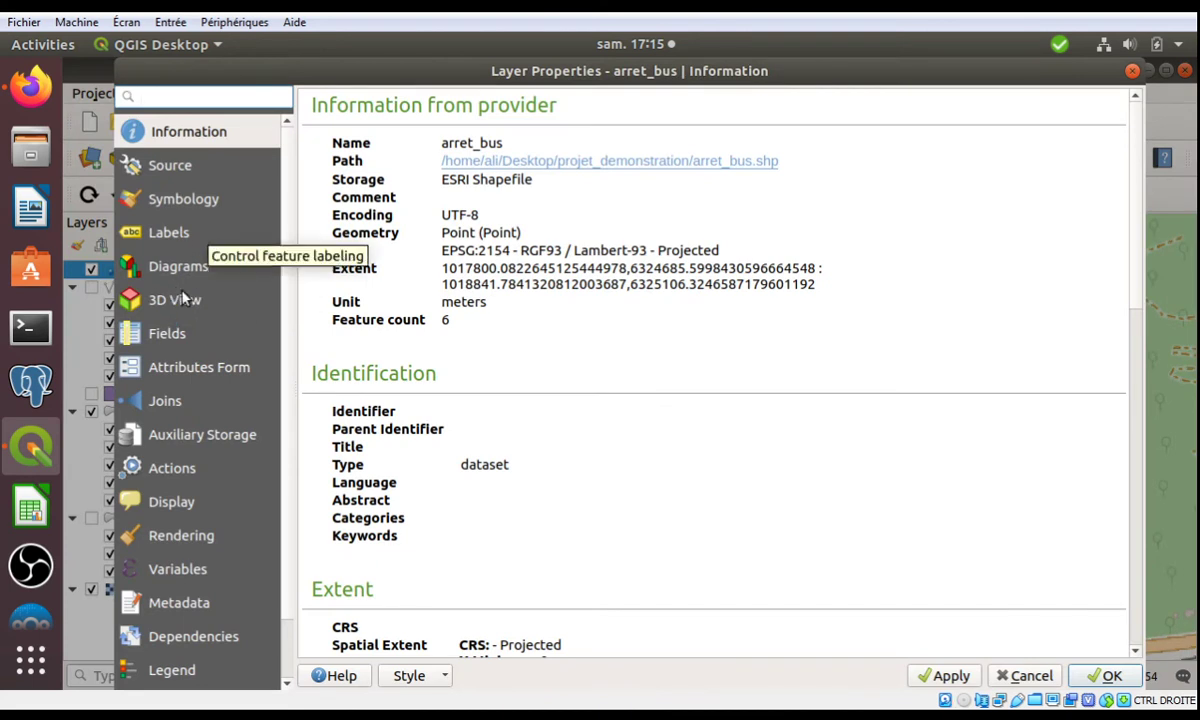
pyautogui.click(162, 330)
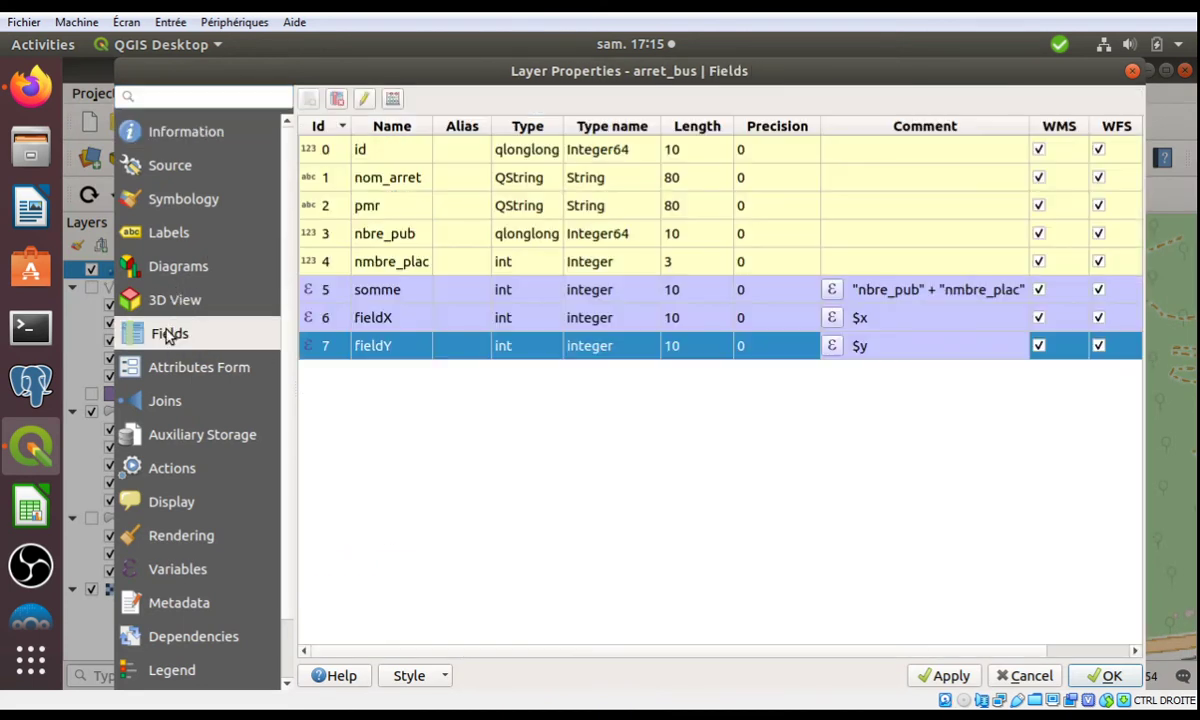
pyautogui.click(533, 299)
pyautogui.click(548, 372)
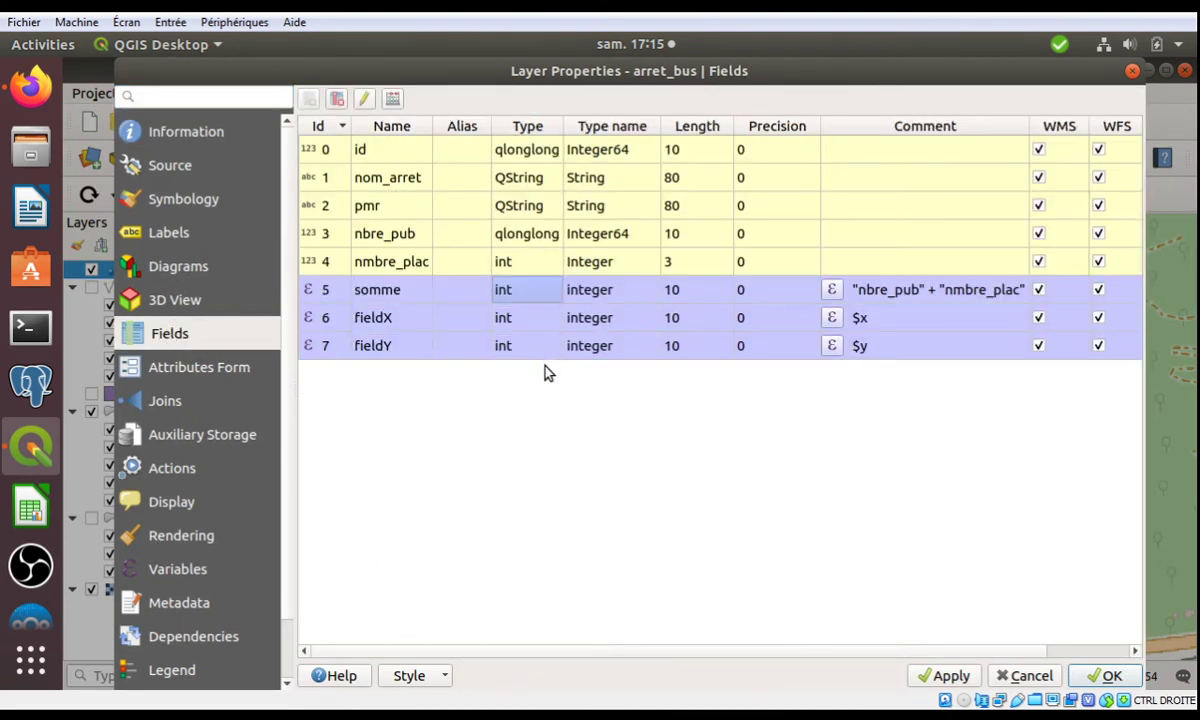
pyautogui.click(549, 345)
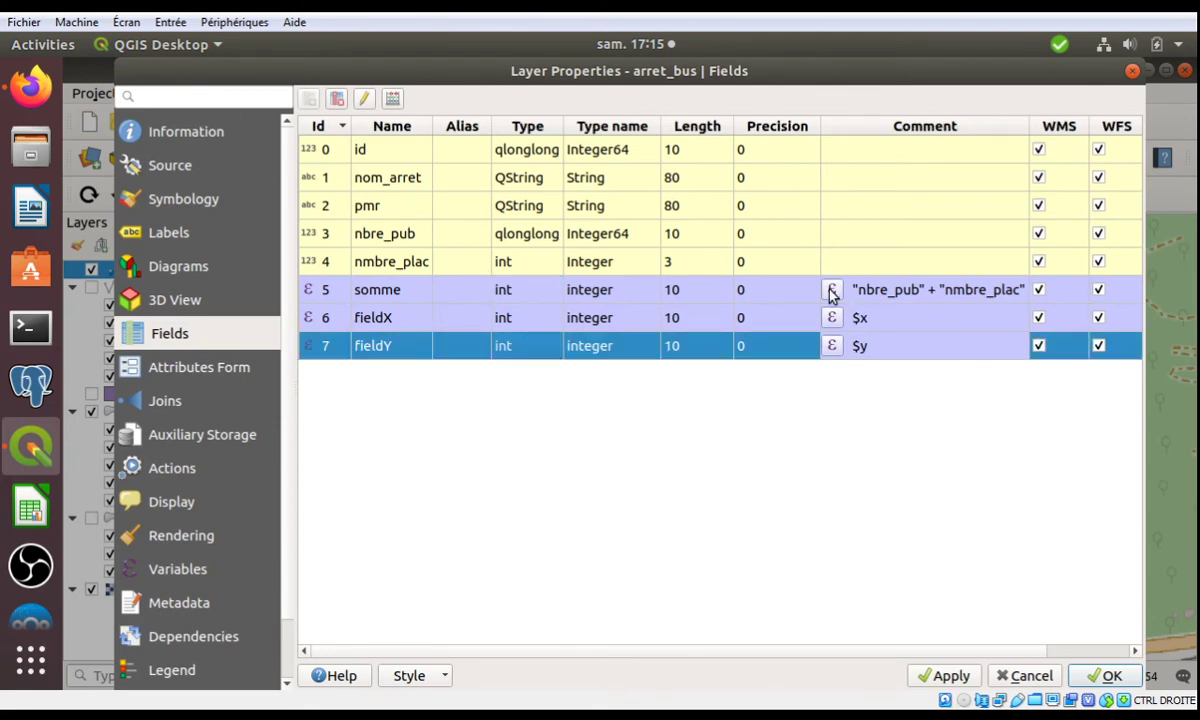
pyautogui.click(832, 292)
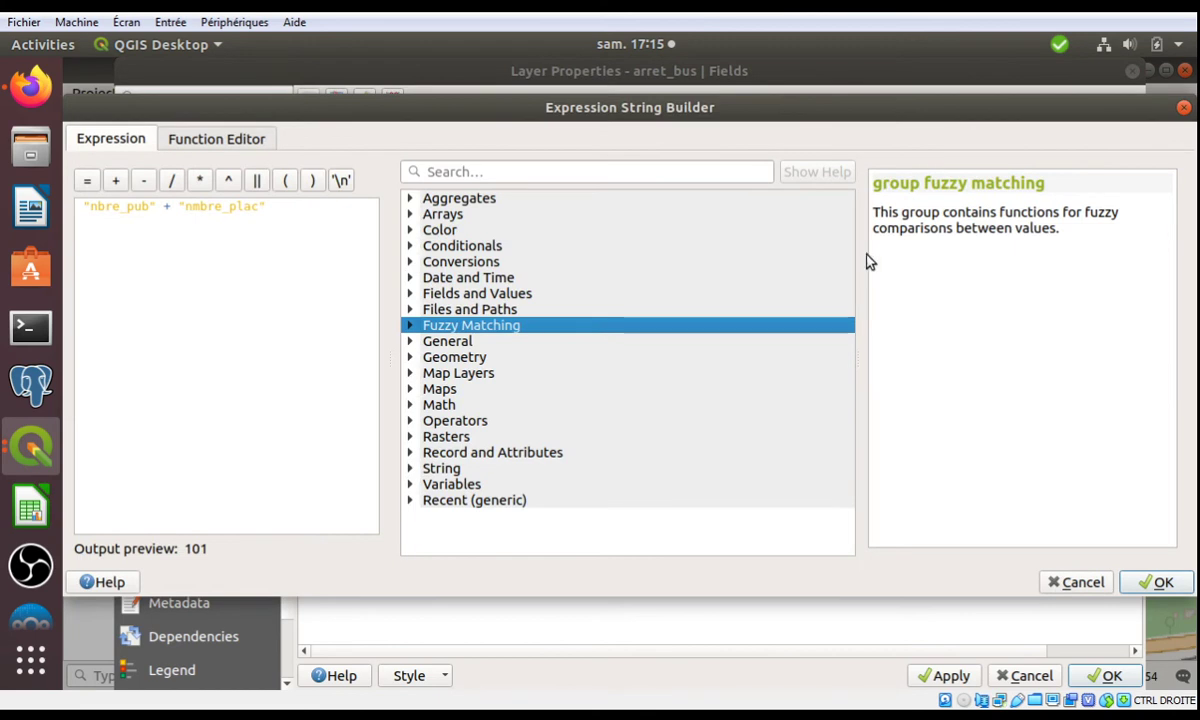
pyautogui.click(1184, 107)
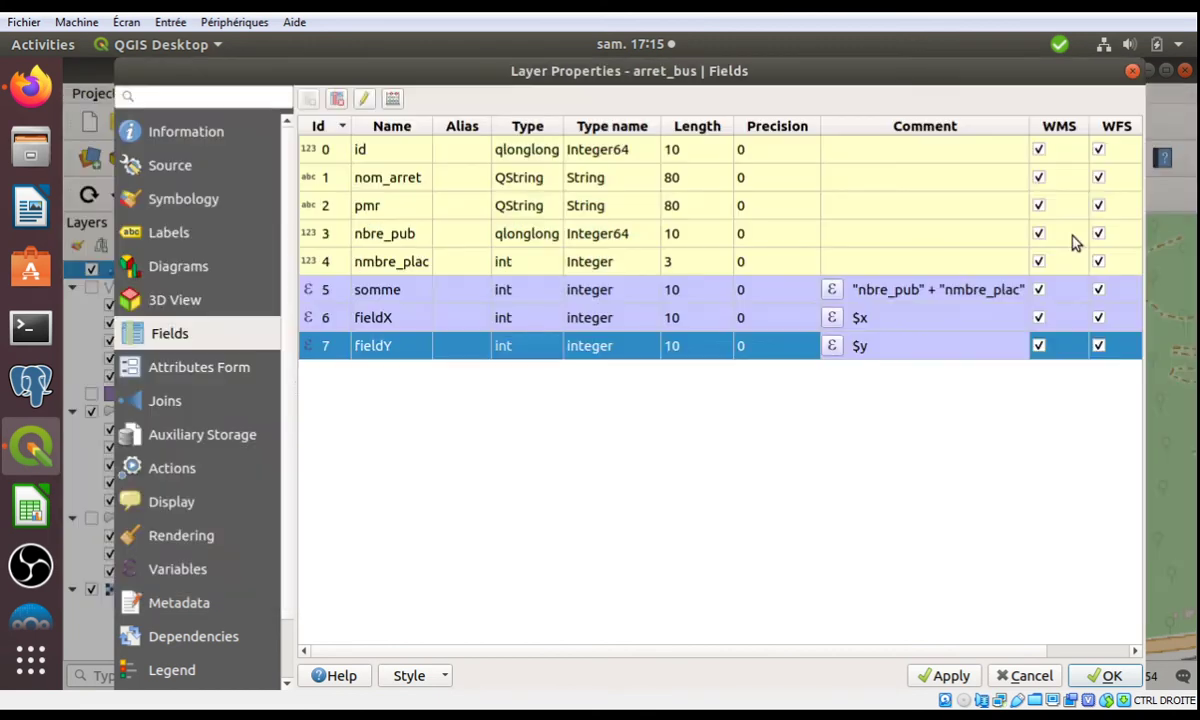
pyautogui.click(752, 290)
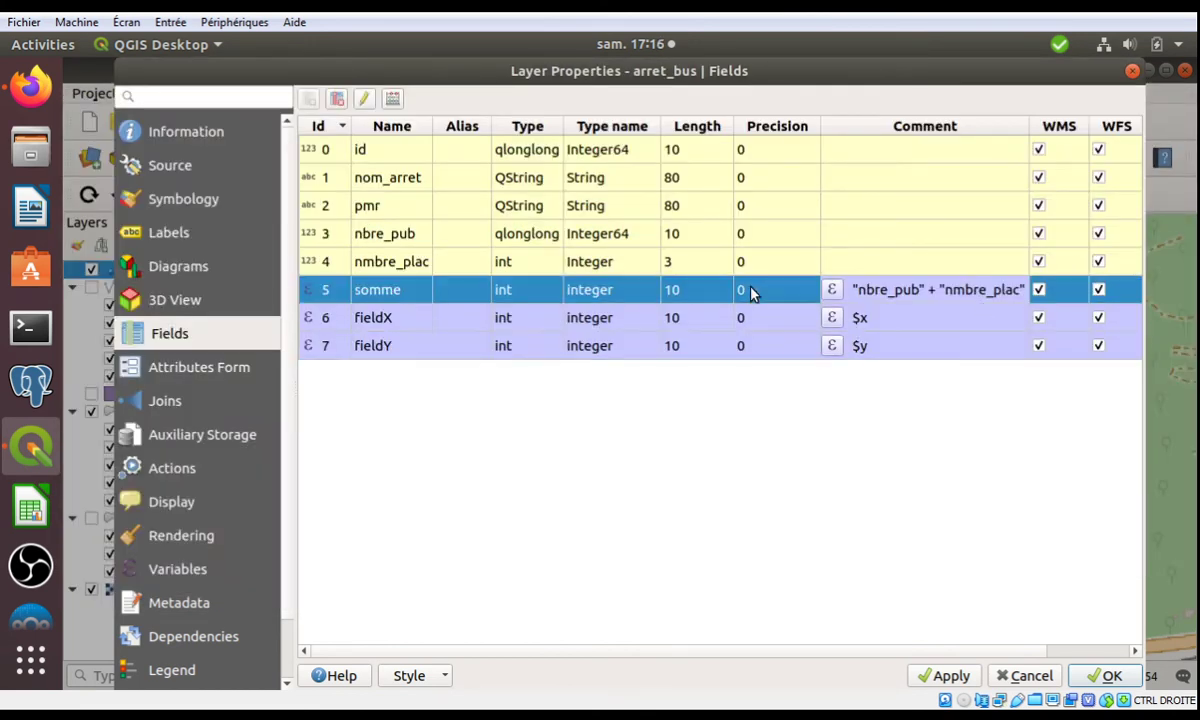
pyautogui.click(483, 345)
pyautogui.click(495, 370)
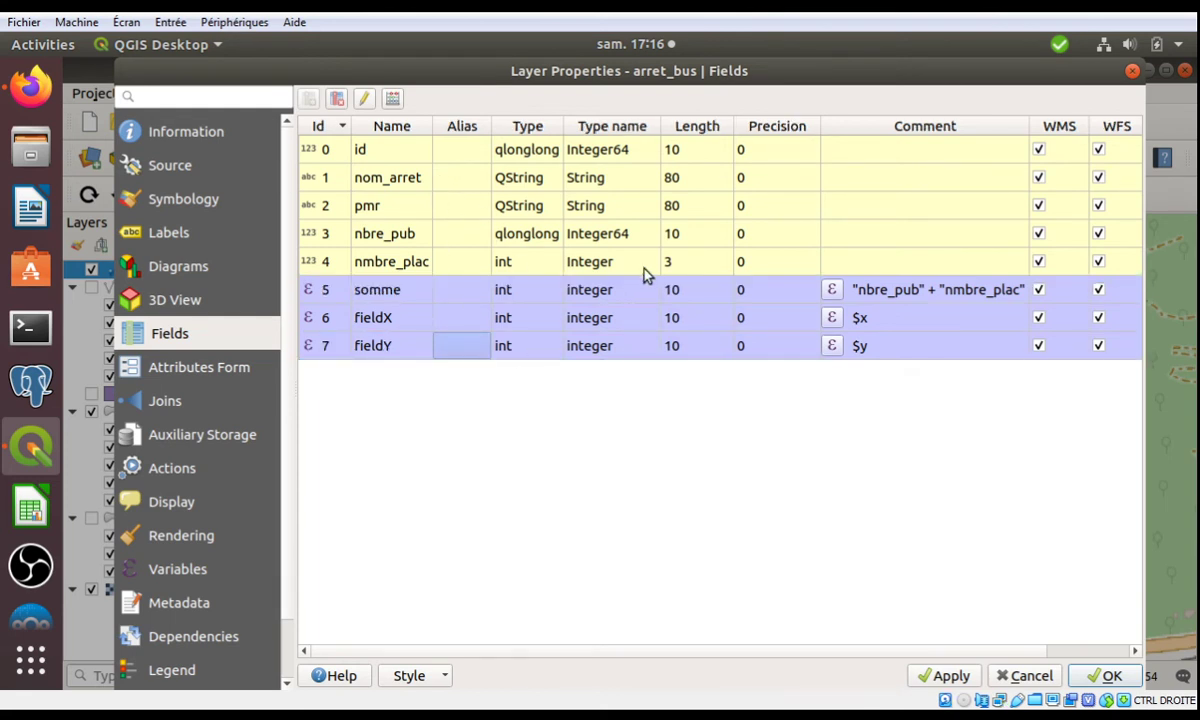
pyautogui.click(1132, 73)
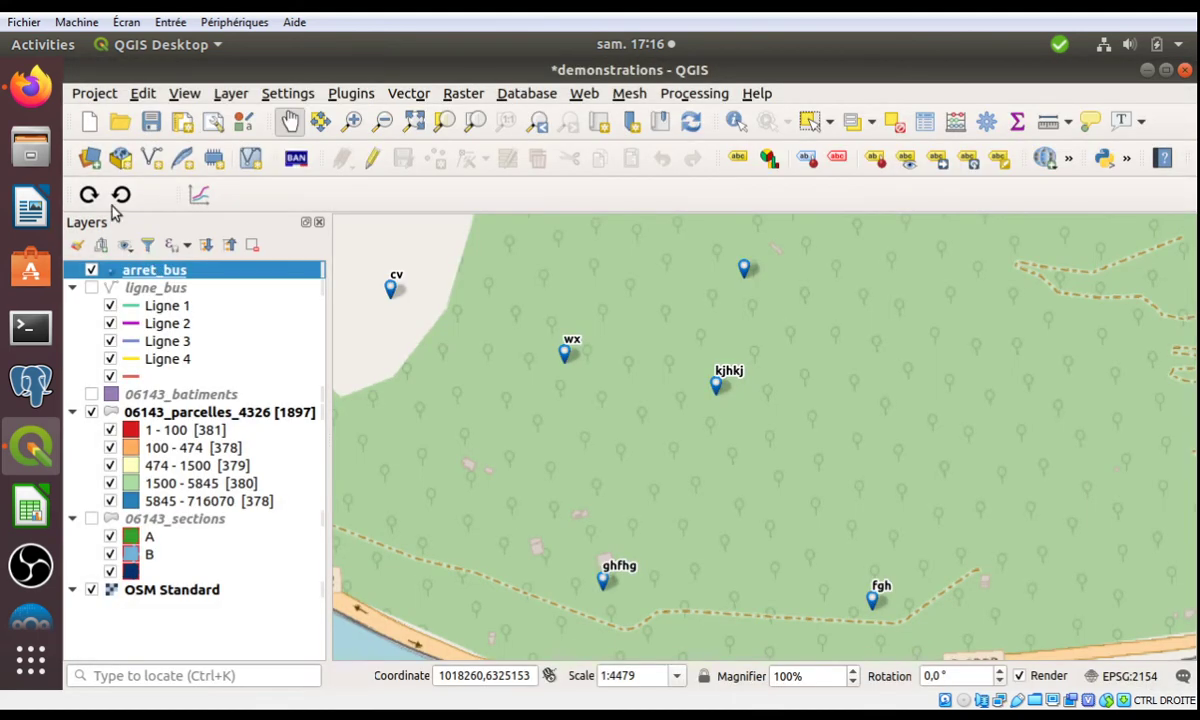
# Start a blank project without saving the current one, and open the Desktop's projet_demonstration folder in the Files app.
pyautogui.click(92, 122)
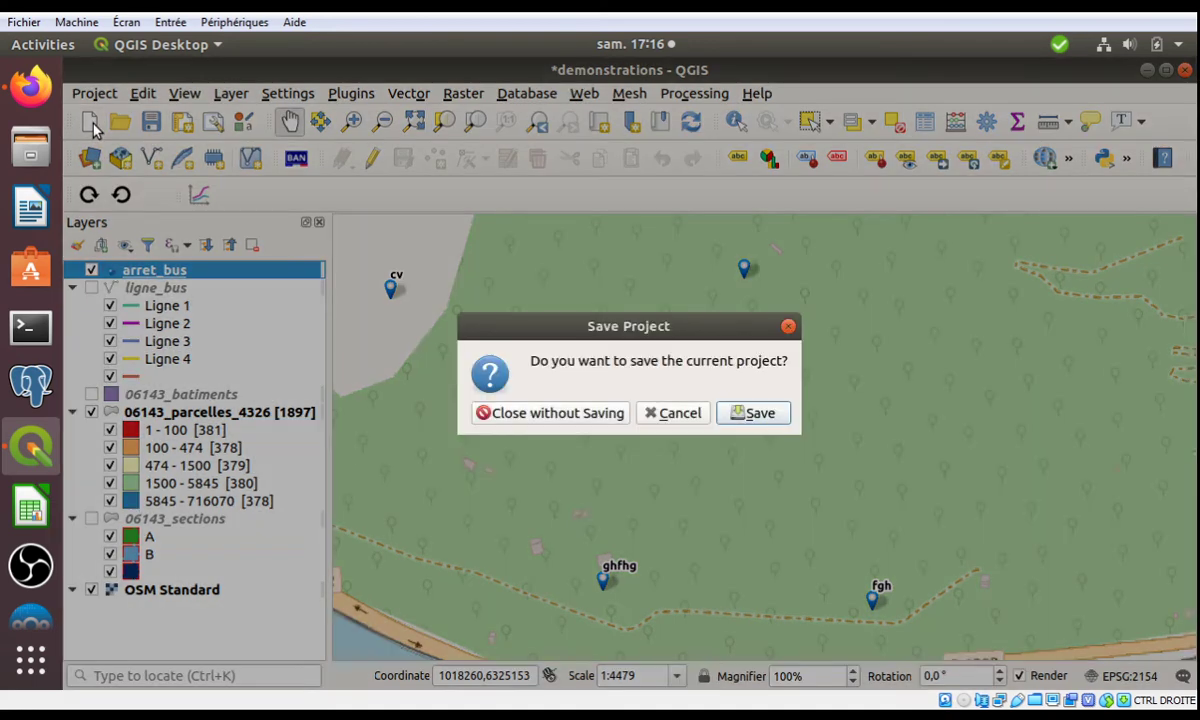
pyautogui.click(556, 414)
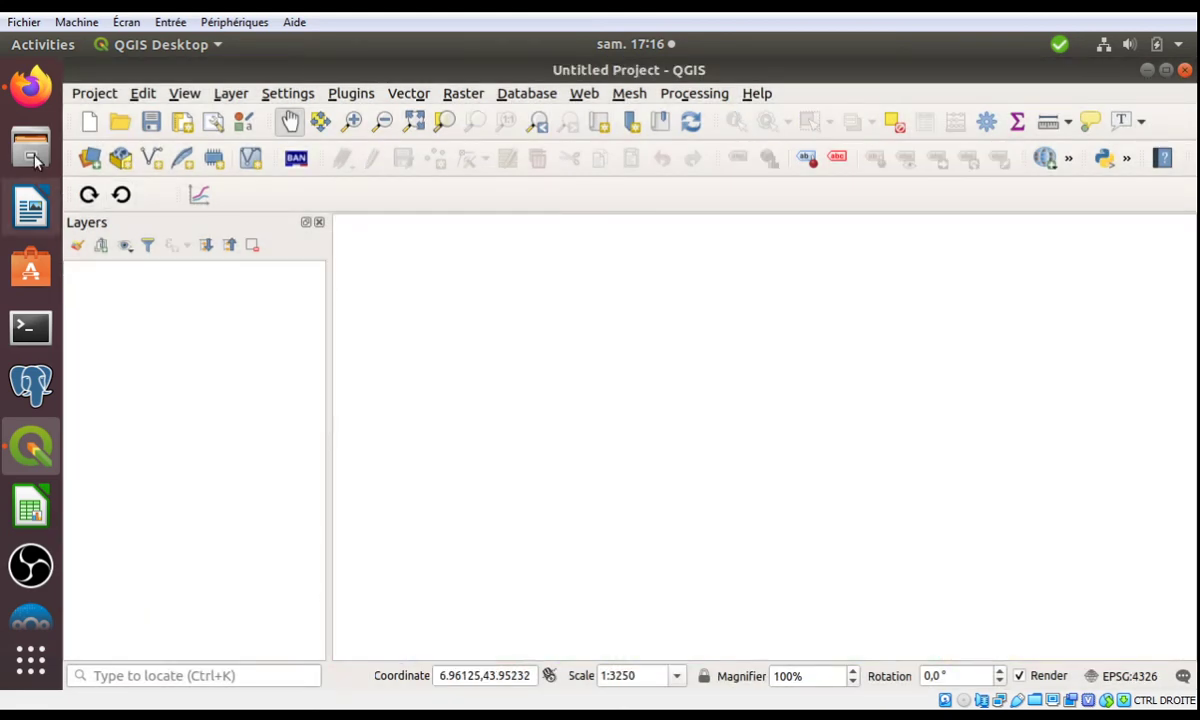
pyautogui.click(31, 147)
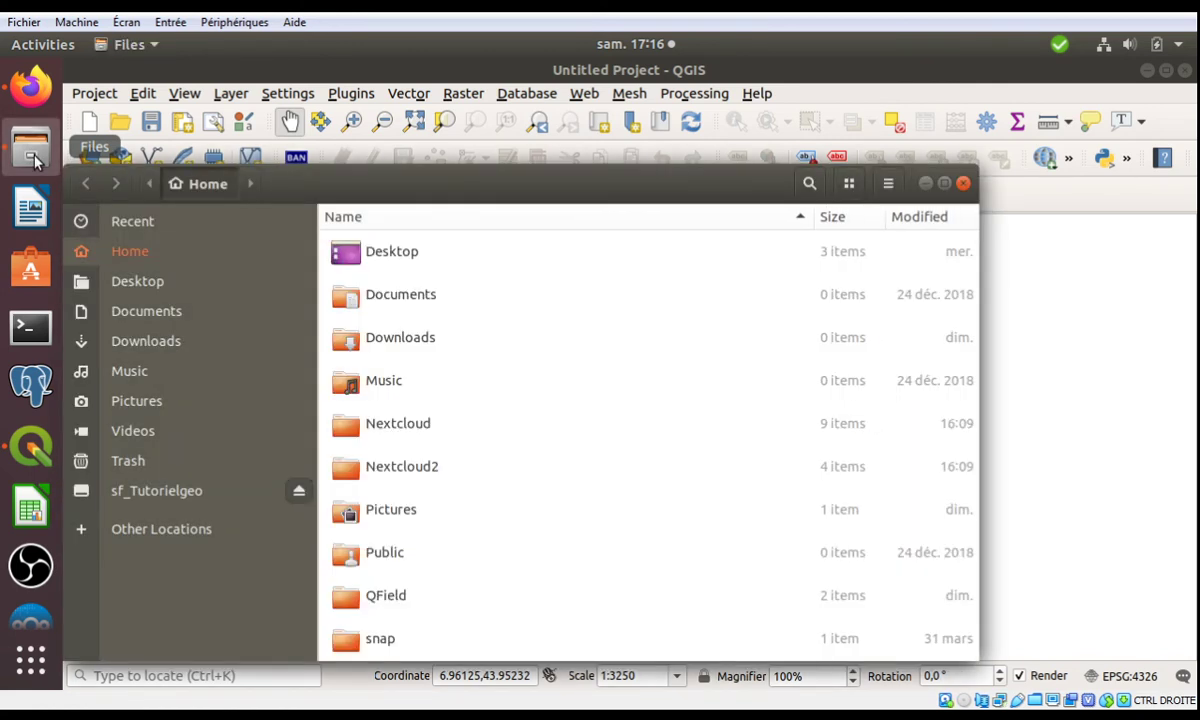
pyautogui.click(403, 257)
pyautogui.doubleClick(403, 257)
pyautogui.click(370, 343)
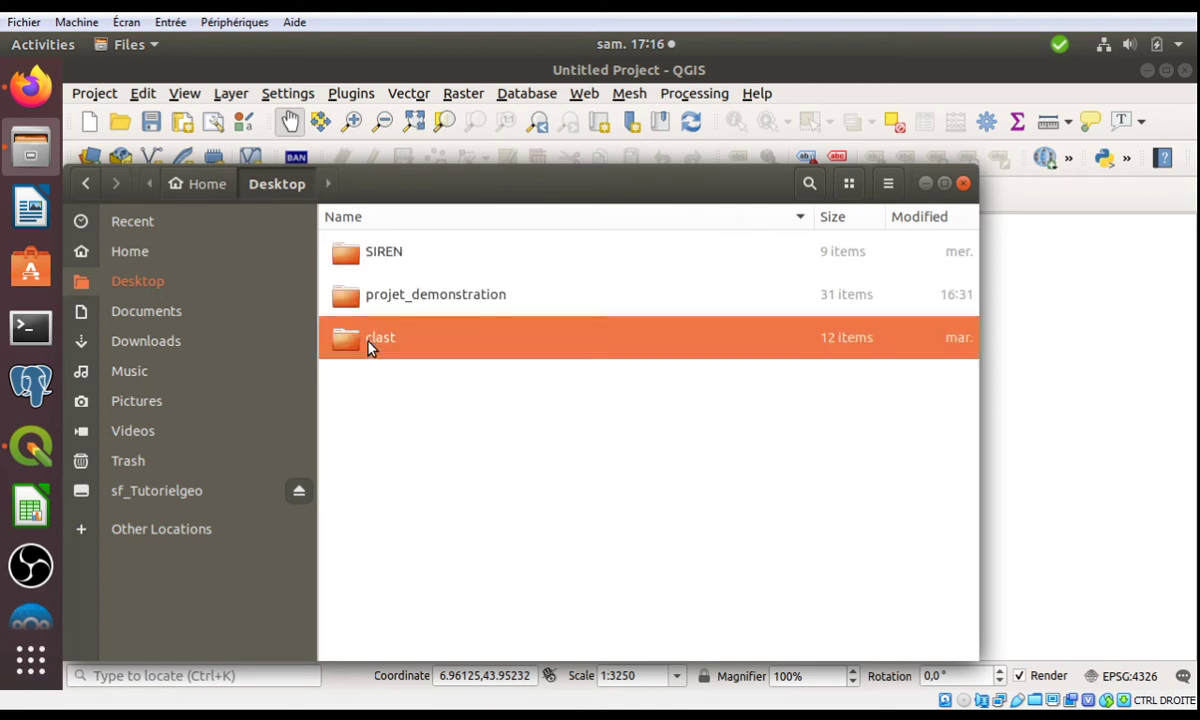
pyautogui.doubleClick(372, 345)
pyautogui.click(86, 183)
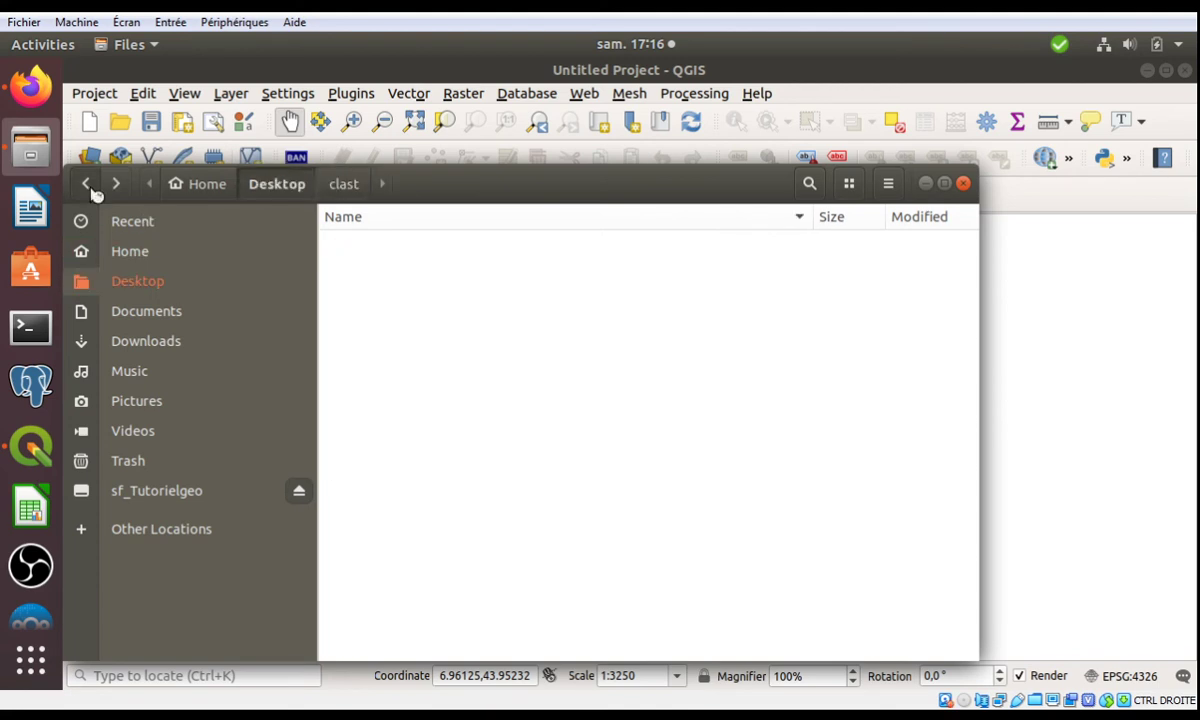
pyautogui.click(369, 294)
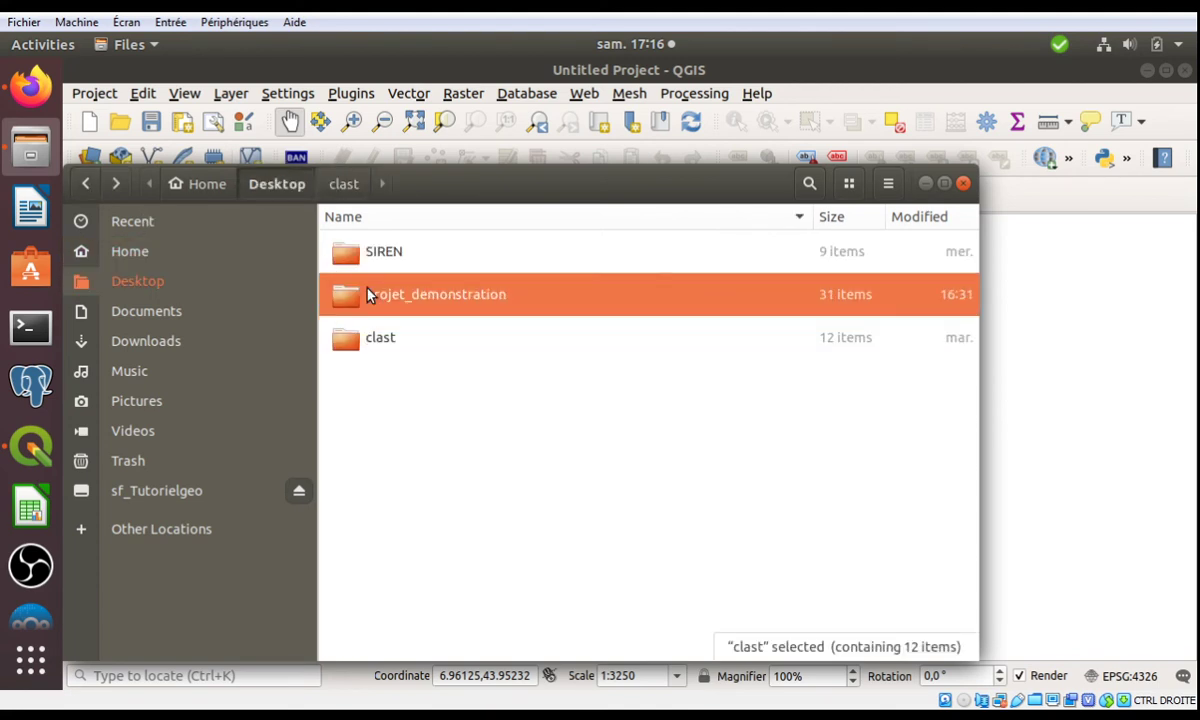
pyautogui.doubleClick(369, 293)
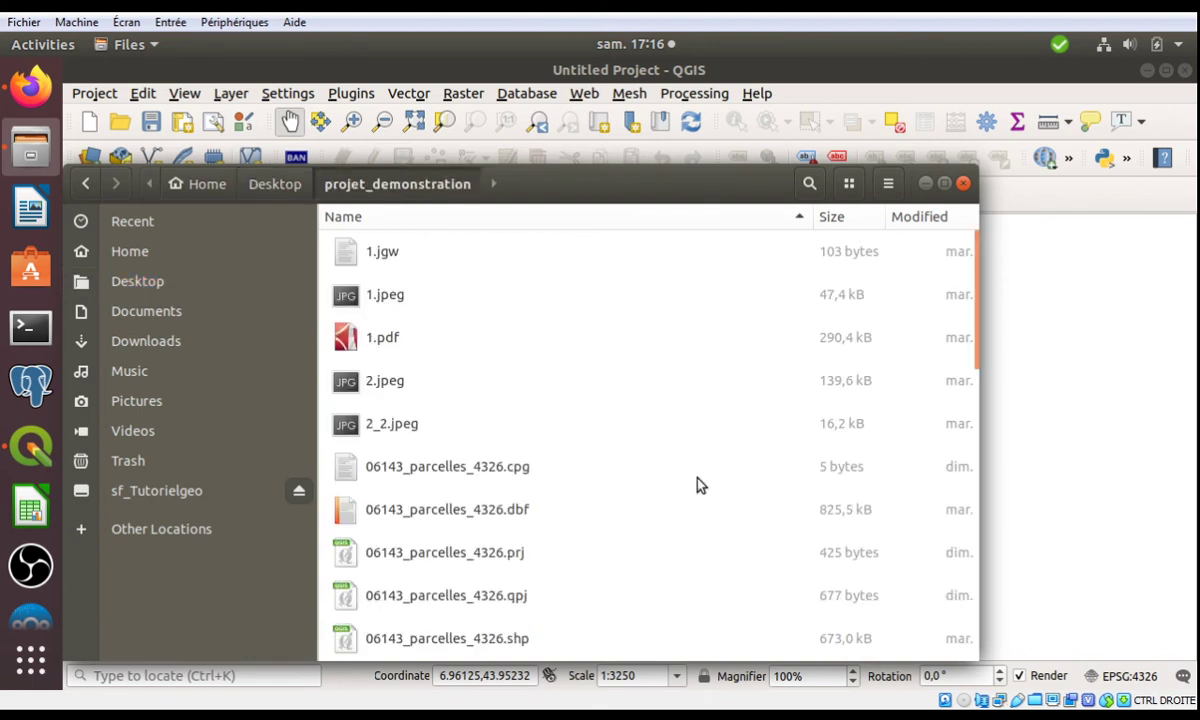
# Load arret_bus.shp from the projet_demonstration folder into the blank QGIS project and check which columns its attribute table has.
pyautogui.moveTo(975, 351); pyautogui.dragTo(812, 423)
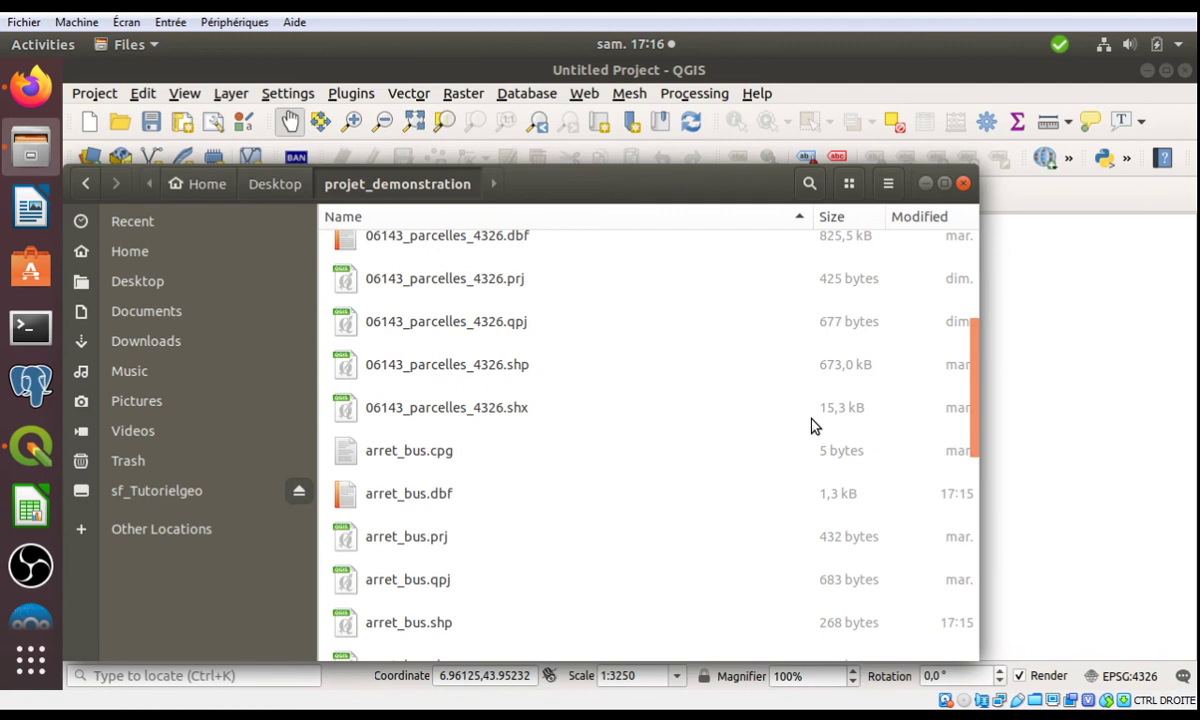
pyautogui.click(485, 377)
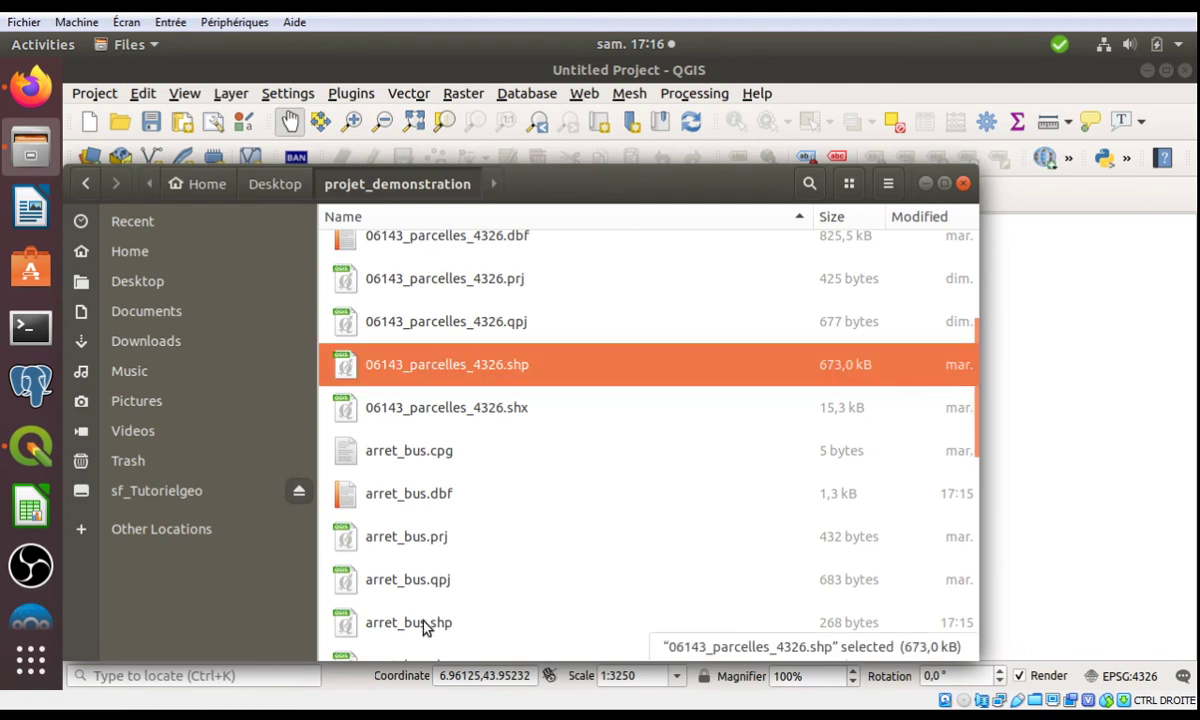
pyautogui.click(381, 622)
pyautogui.moveTo(381, 622); pyautogui.dragTo(1054, 191)
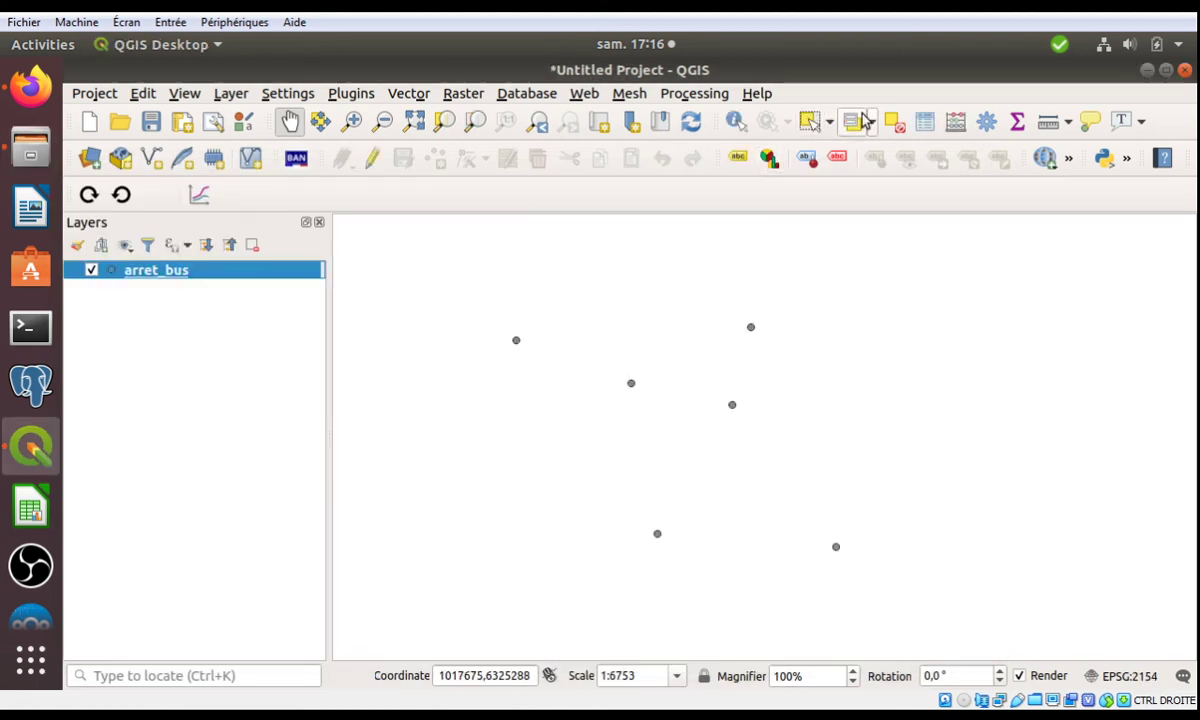
pyautogui.press('F6')
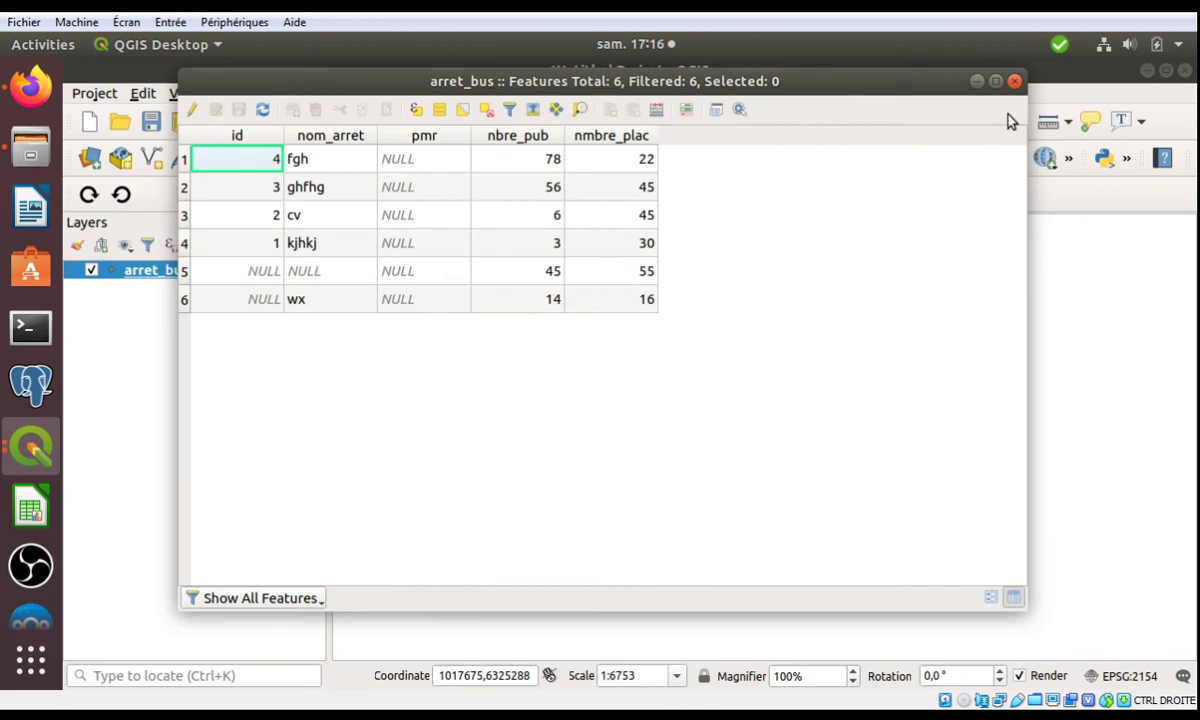
pyautogui.click(1014, 81)
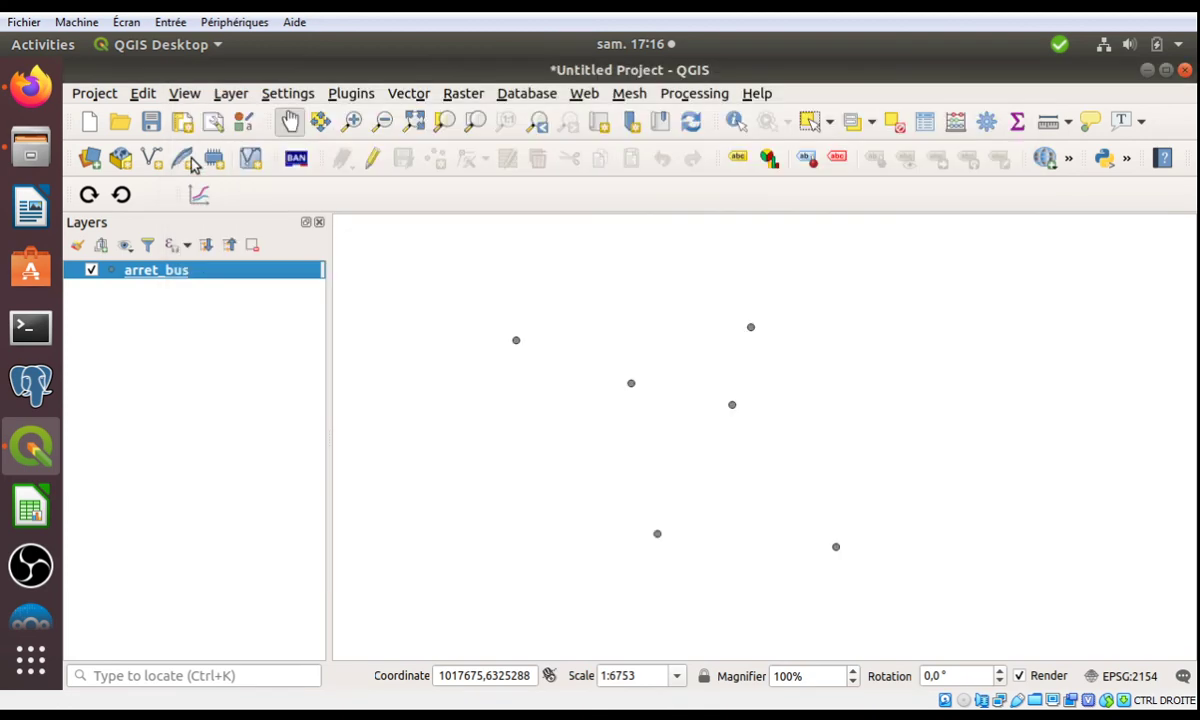
# Reopen the demonstrations.qgs project without saving the untitled one, and check the virtual fields in arret_bus's attribute table.
pyautogui.click(121, 125)
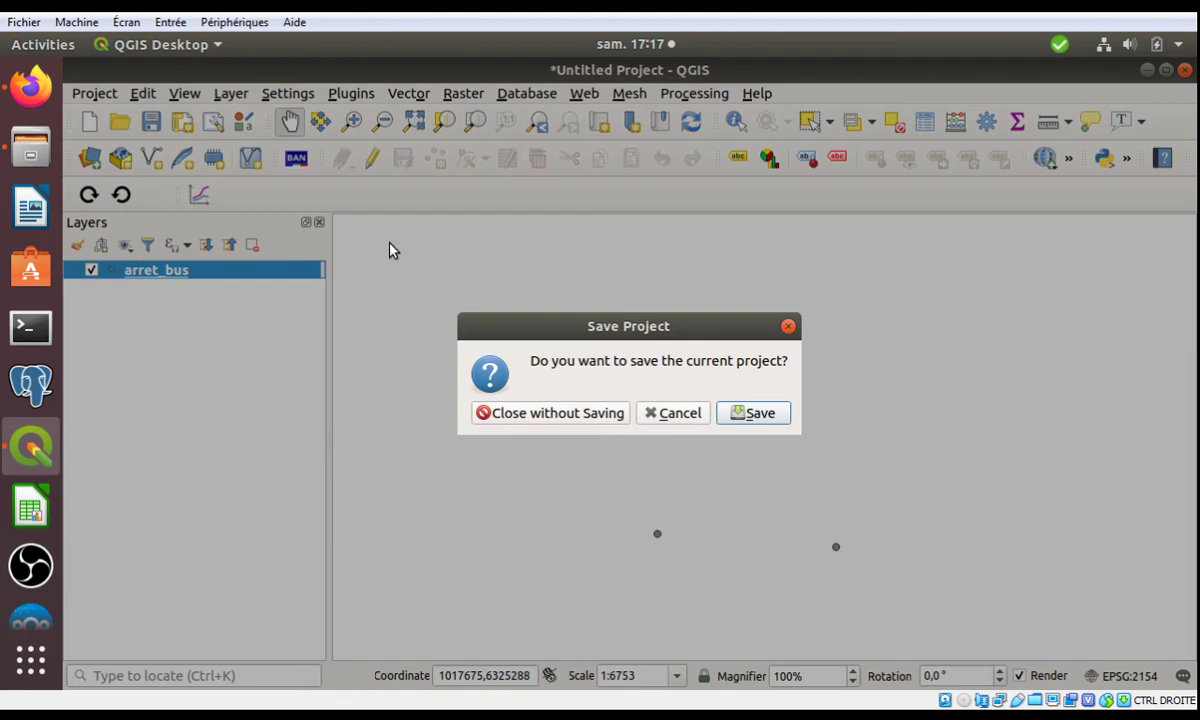
pyautogui.click(610, 413)
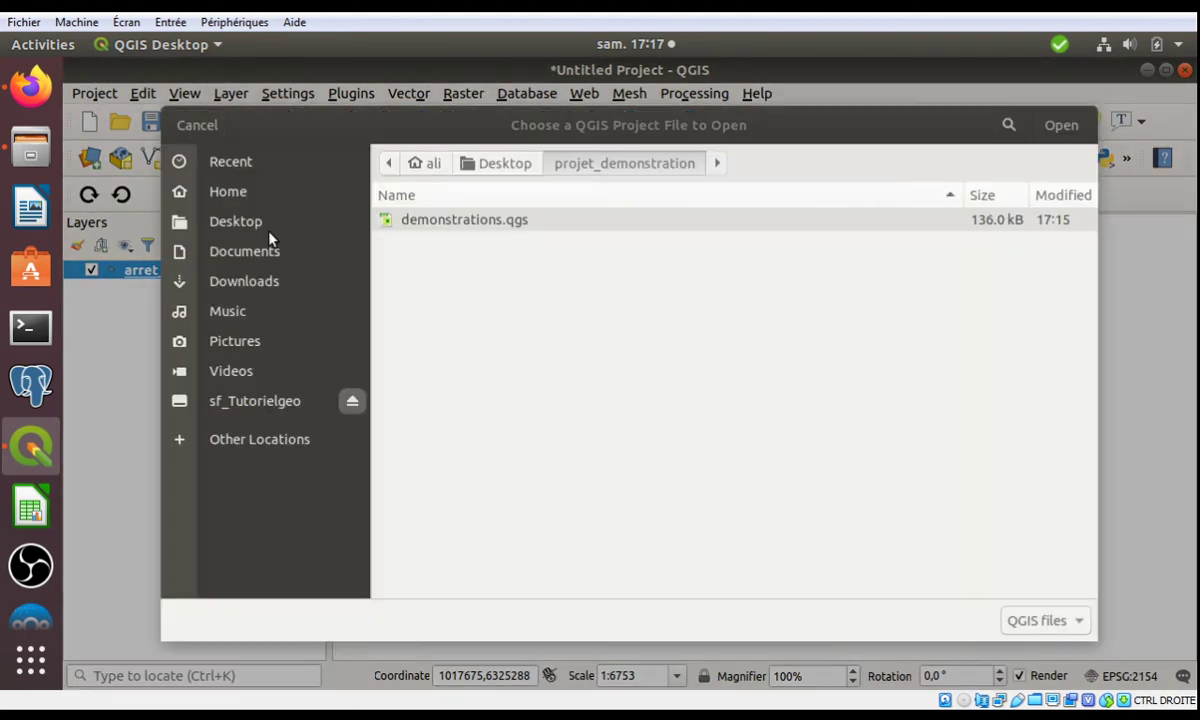
pyautogui.click(475, 221)
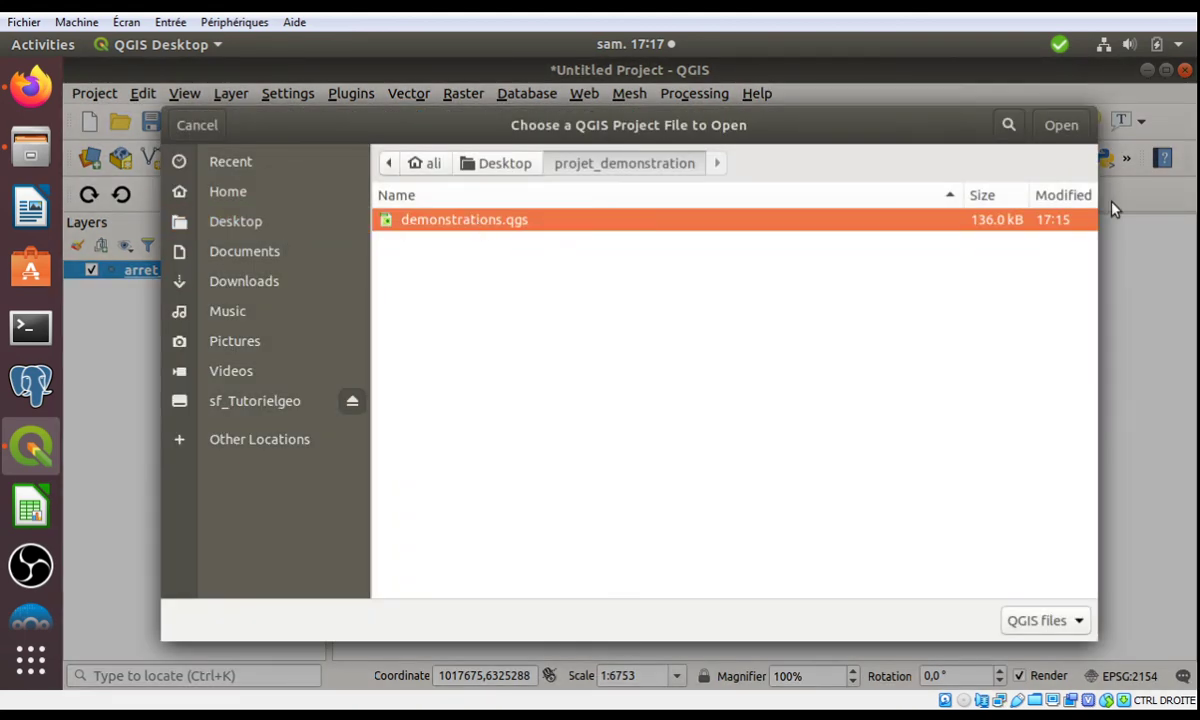
pyautogui.click(1061, 125)
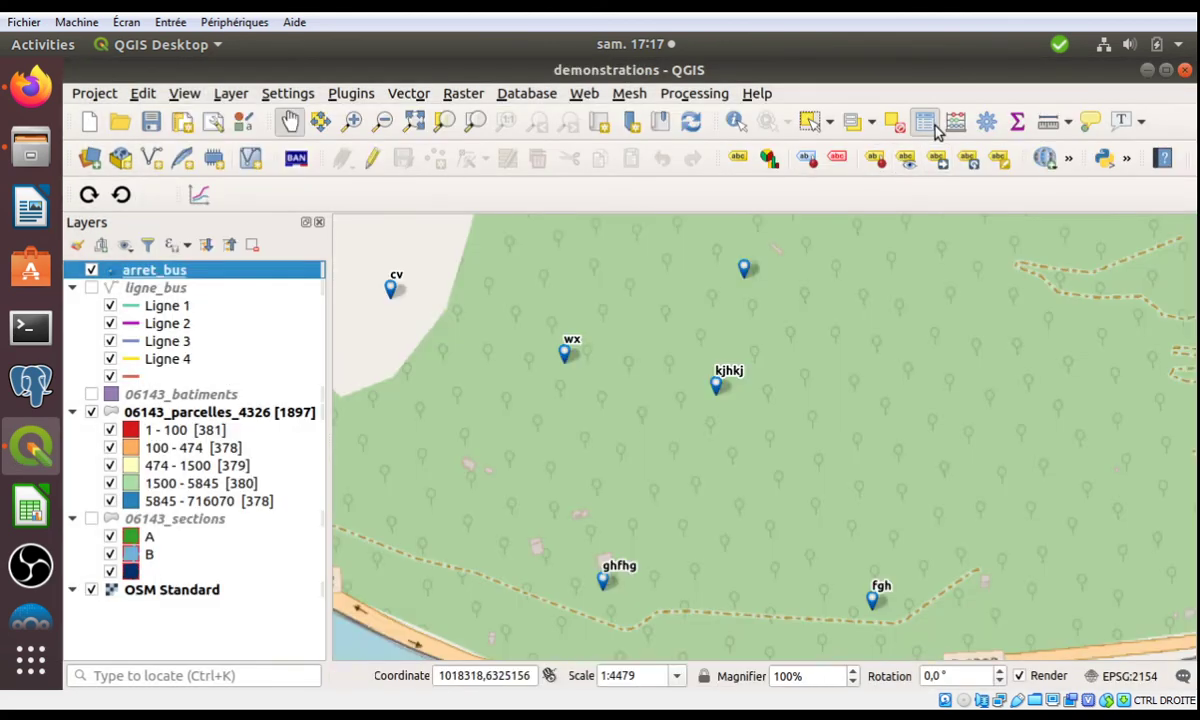
pyautogui.click(926, 121)
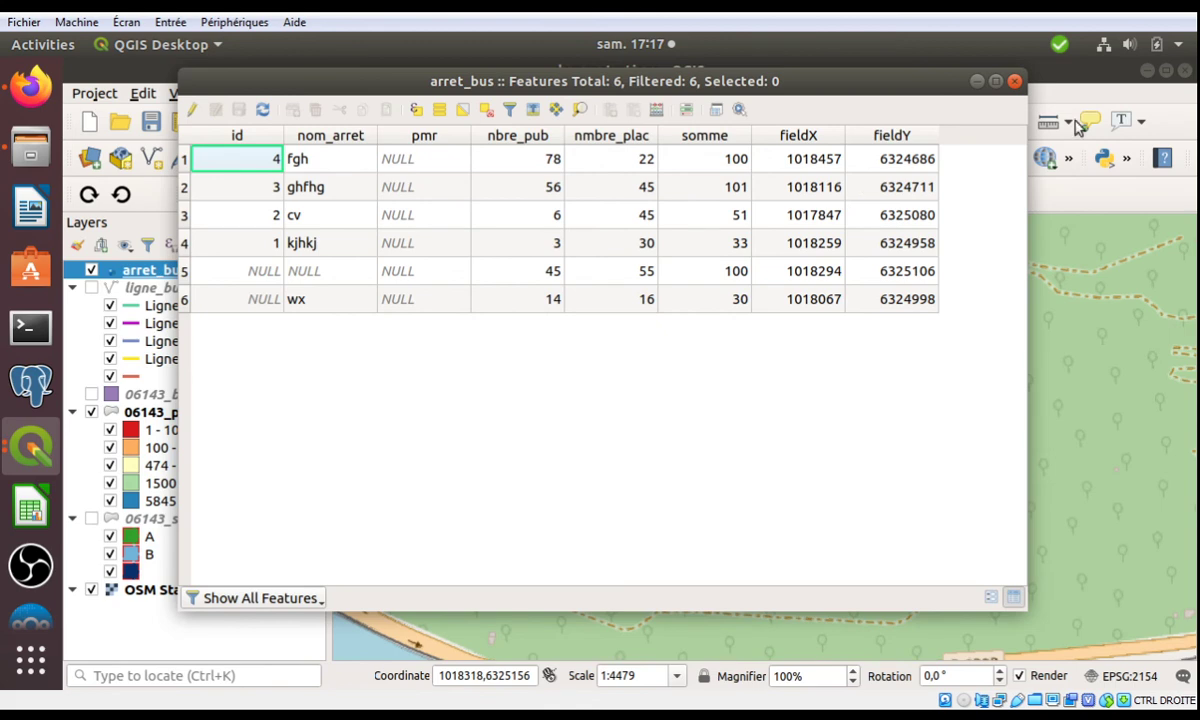
pyautogui.click(1015, 82)
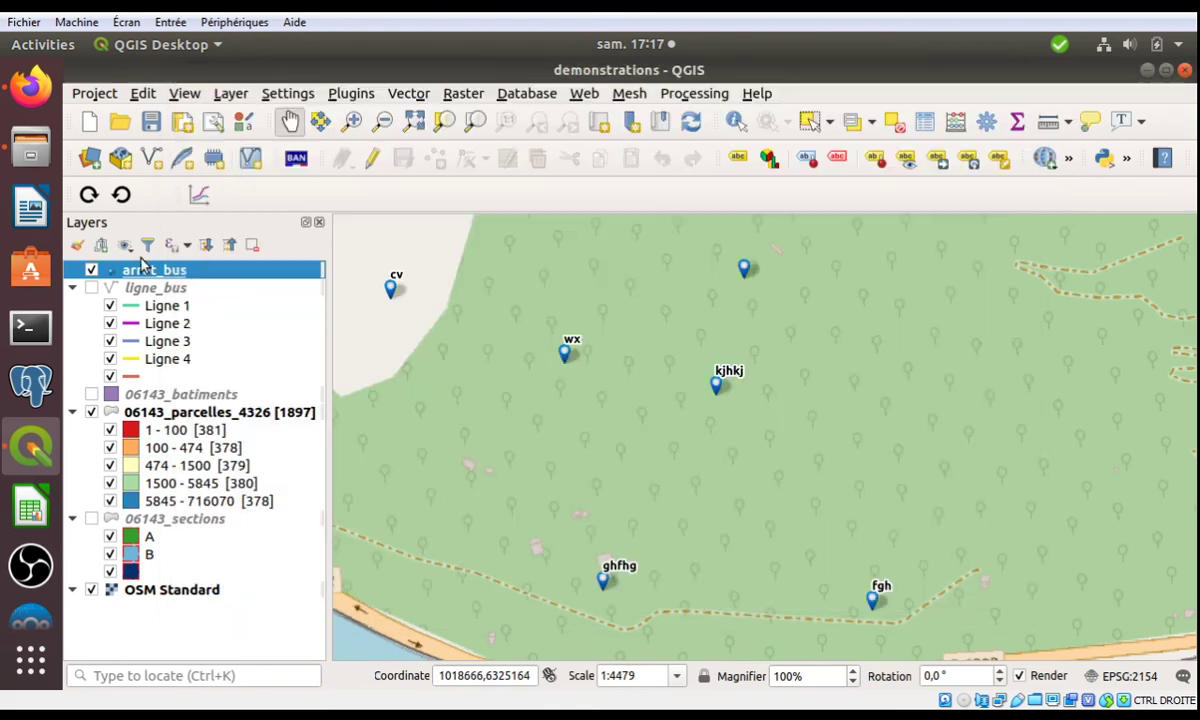
# Export all arret_bus features as an ESRI Shapefile named arret_bus_3.shp in the projet_demonstration folder, adding it to the map.
pyautogui.rightClick(160, 277)
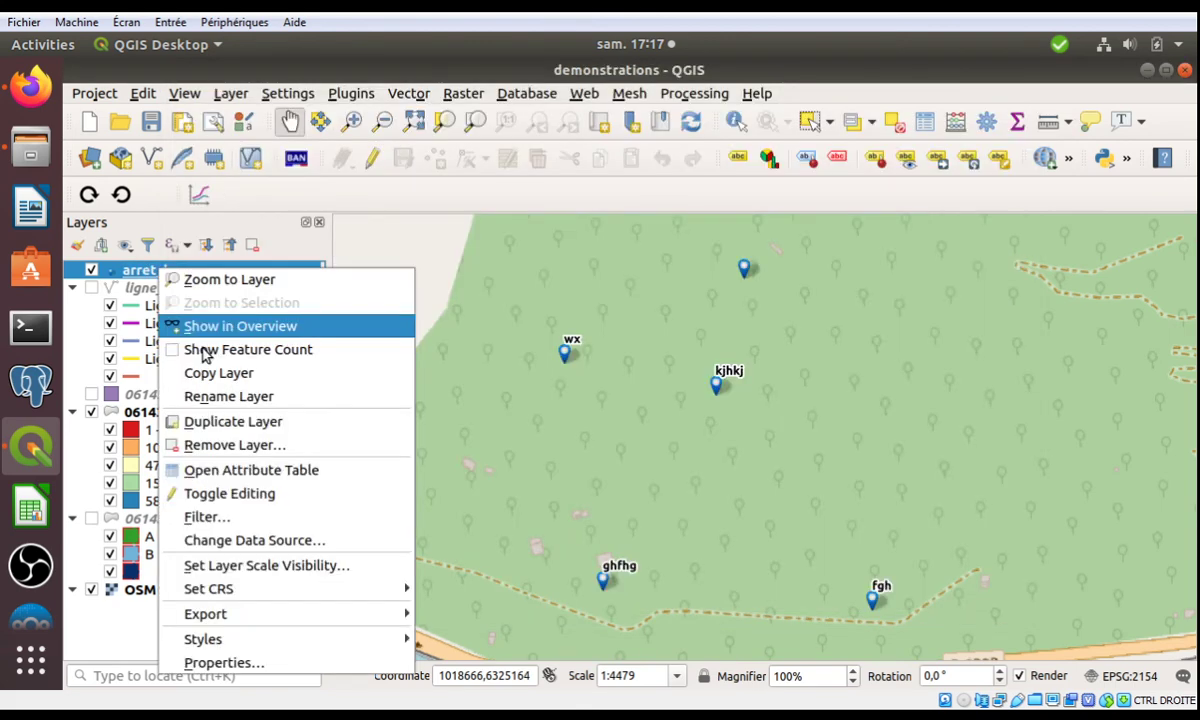
pyautogui.moveTo(316, 614)
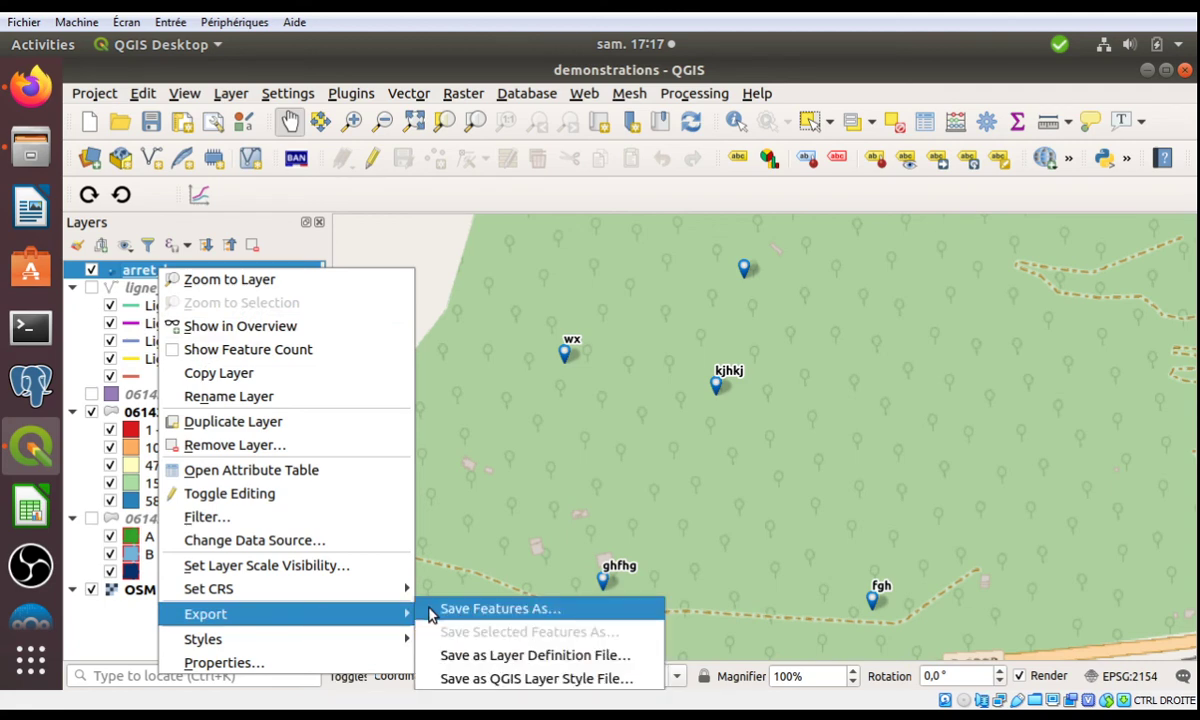
pyautogui.click(440, 610)
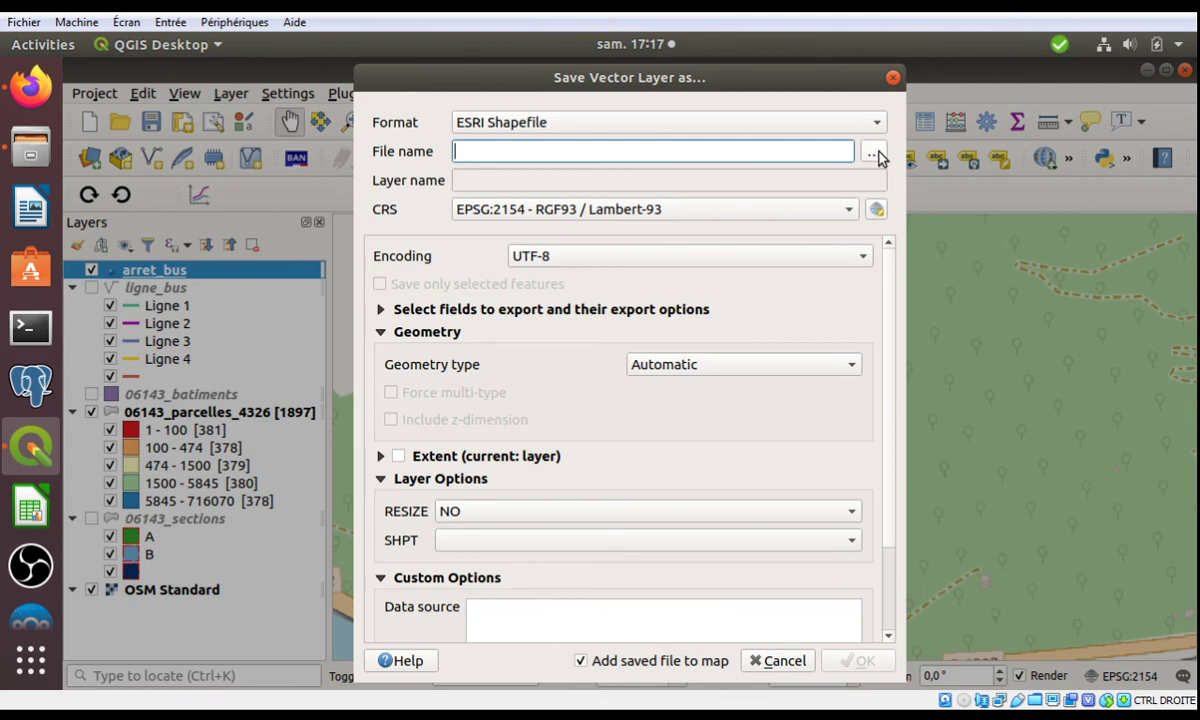
pyautogui.click(873, 152)
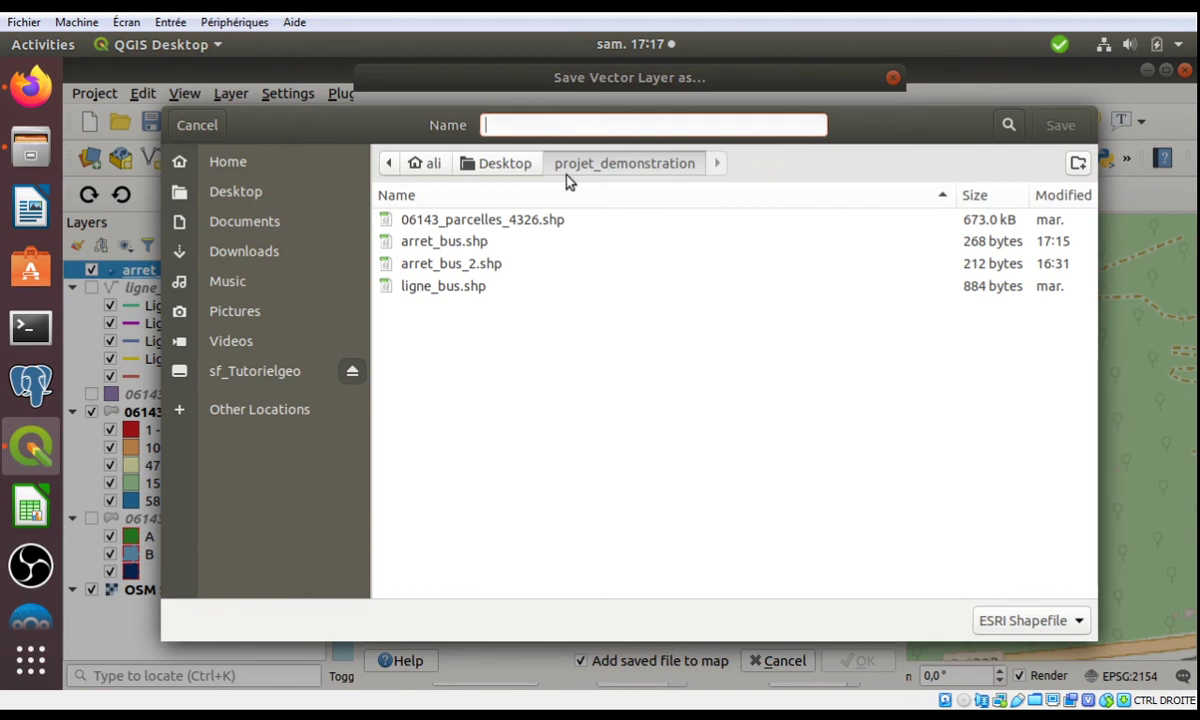
pyautogui.click(465, 260)
pyautogui.click(556, 126)
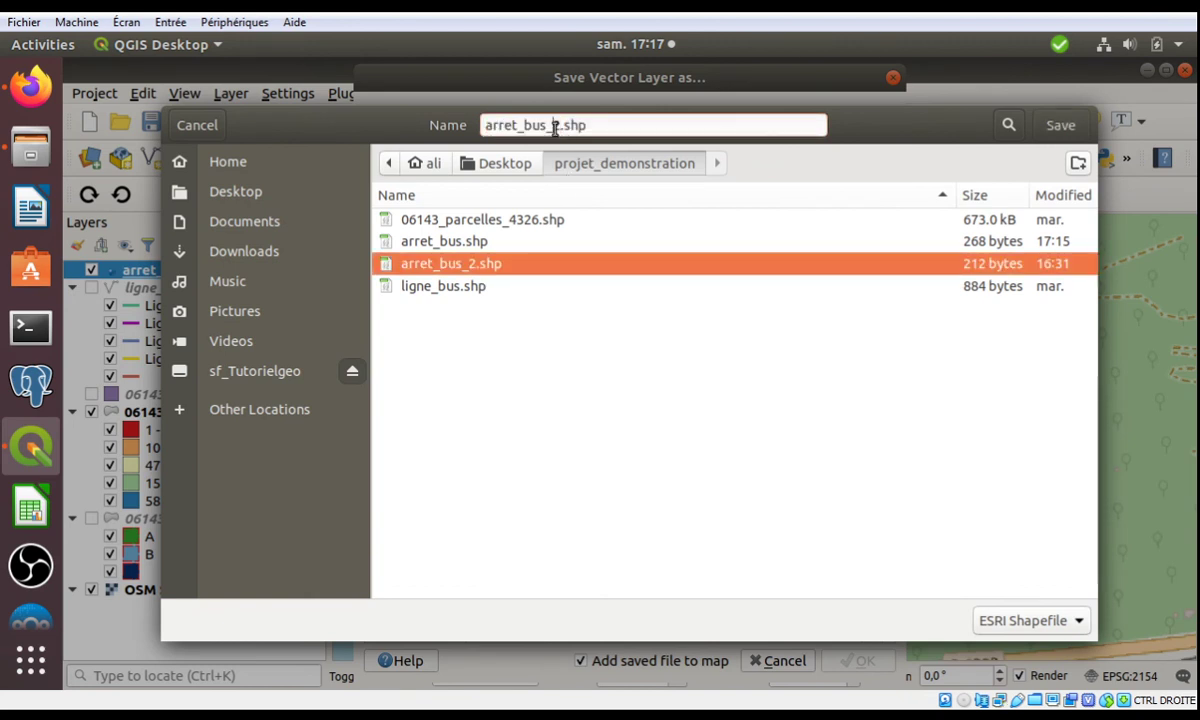
pyautogui.doubleClick(556, 126)
pyautogui.write('3')
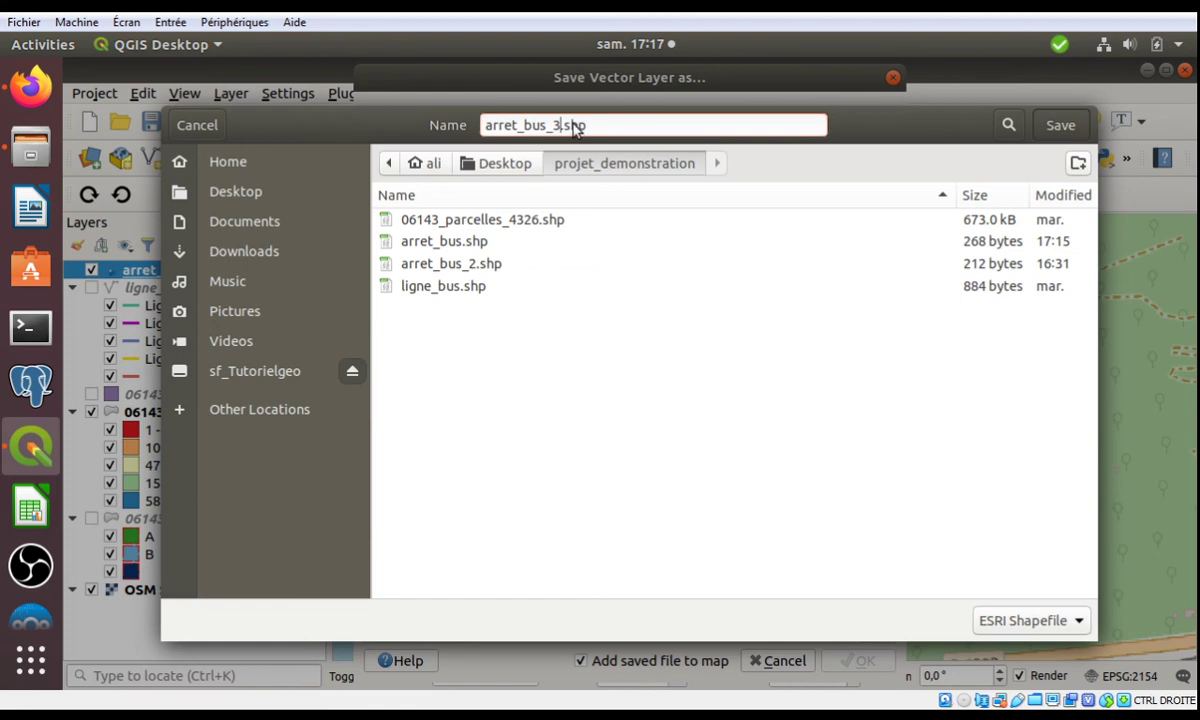
pyautogui.press('Return')
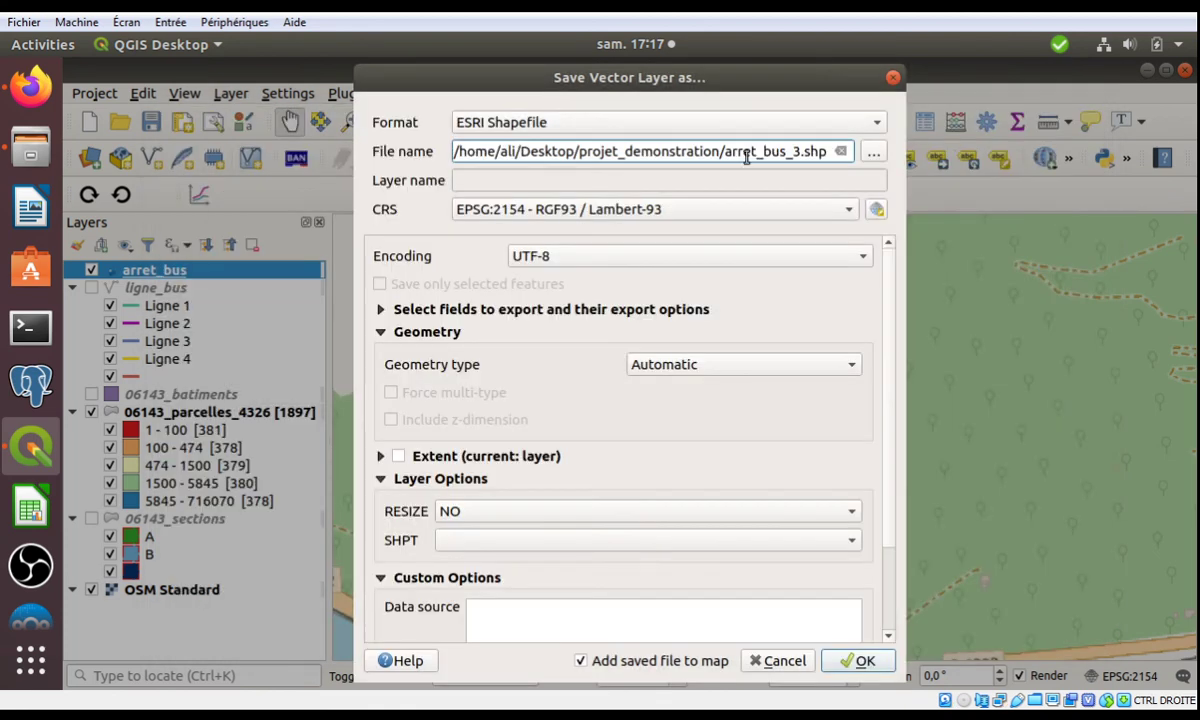
pyautogui.click(857, 661)
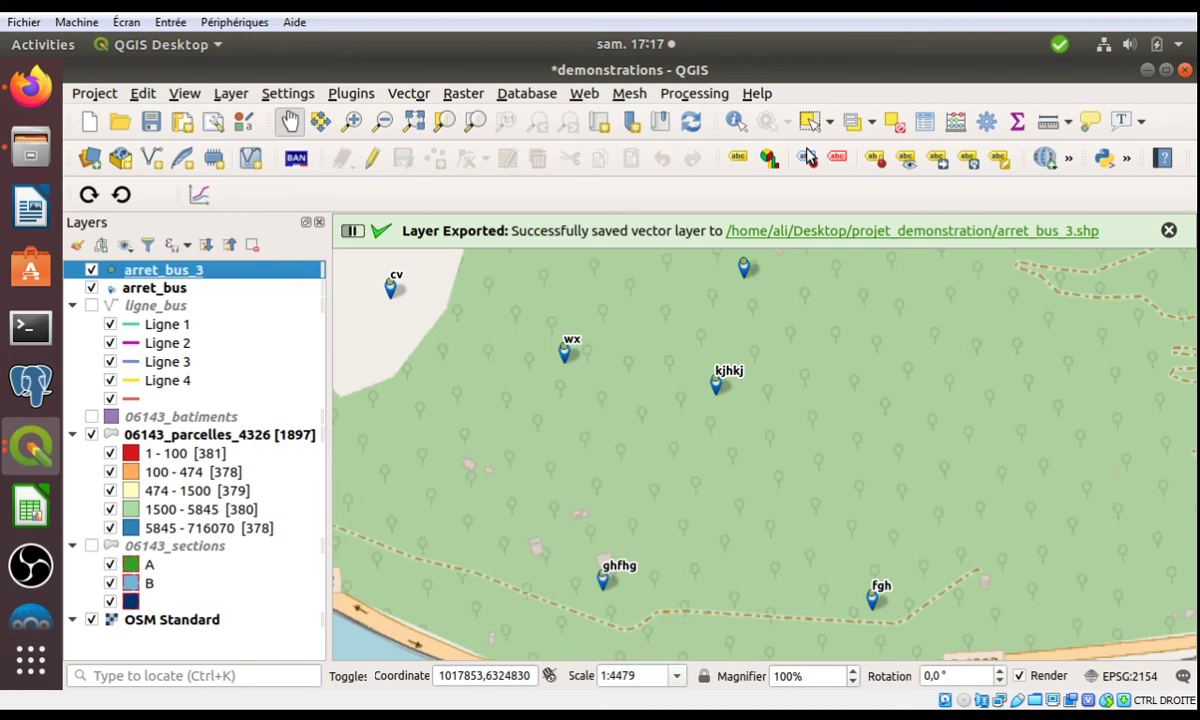
# Try editing arret_bus_3's attribute table by clearing the ghfhg stop's fieldX value, and end the edit session without keeping the change.
pyautogui.press('F6')
pyautogui.doubleClick(822, 208)
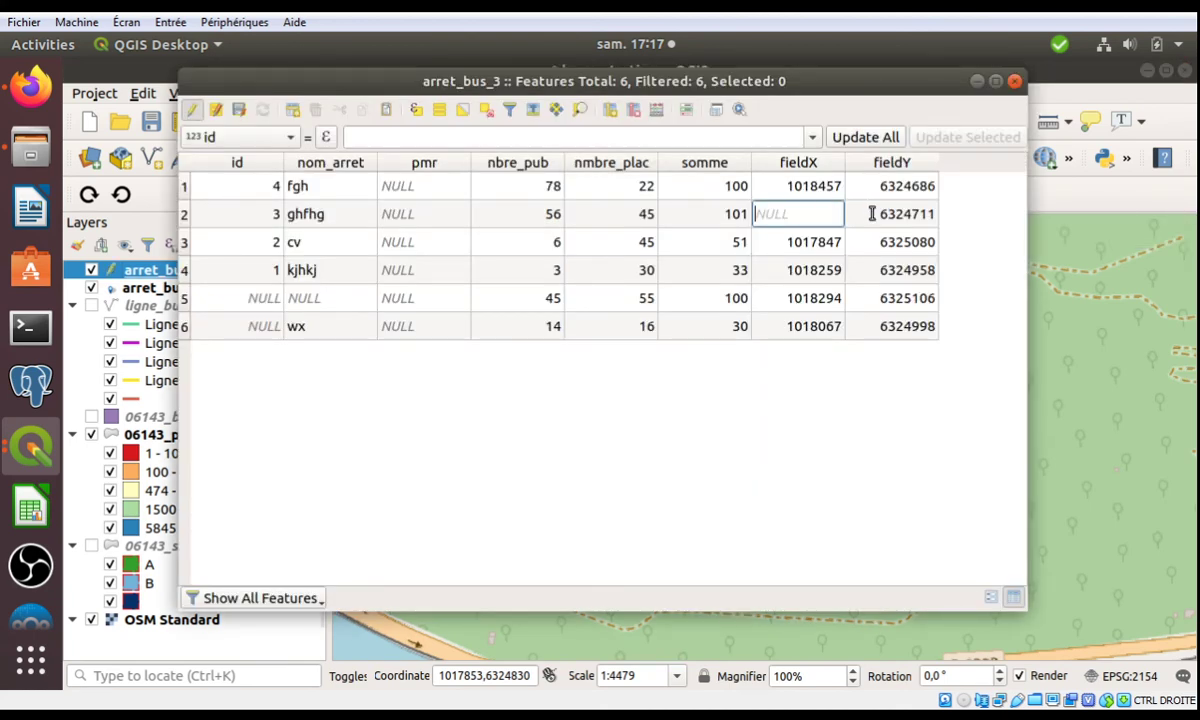
pyautogui.doubleClick(872, 213)
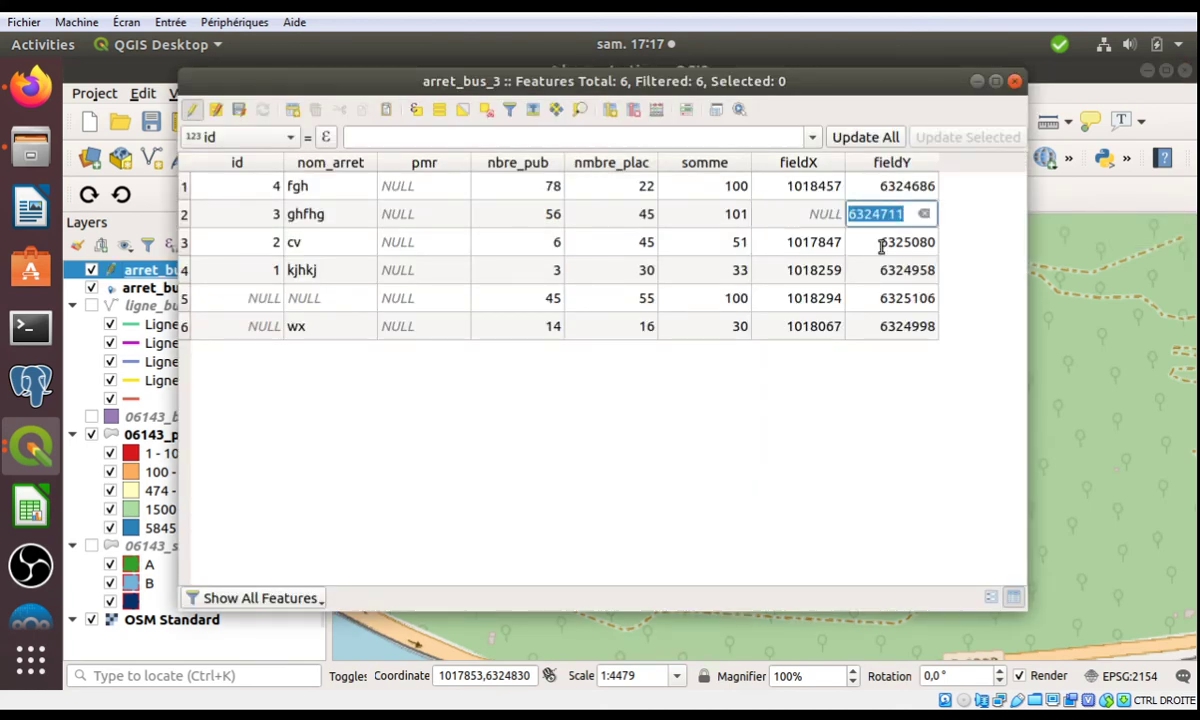
pyautogui.hotkey('shift', 'Tab')
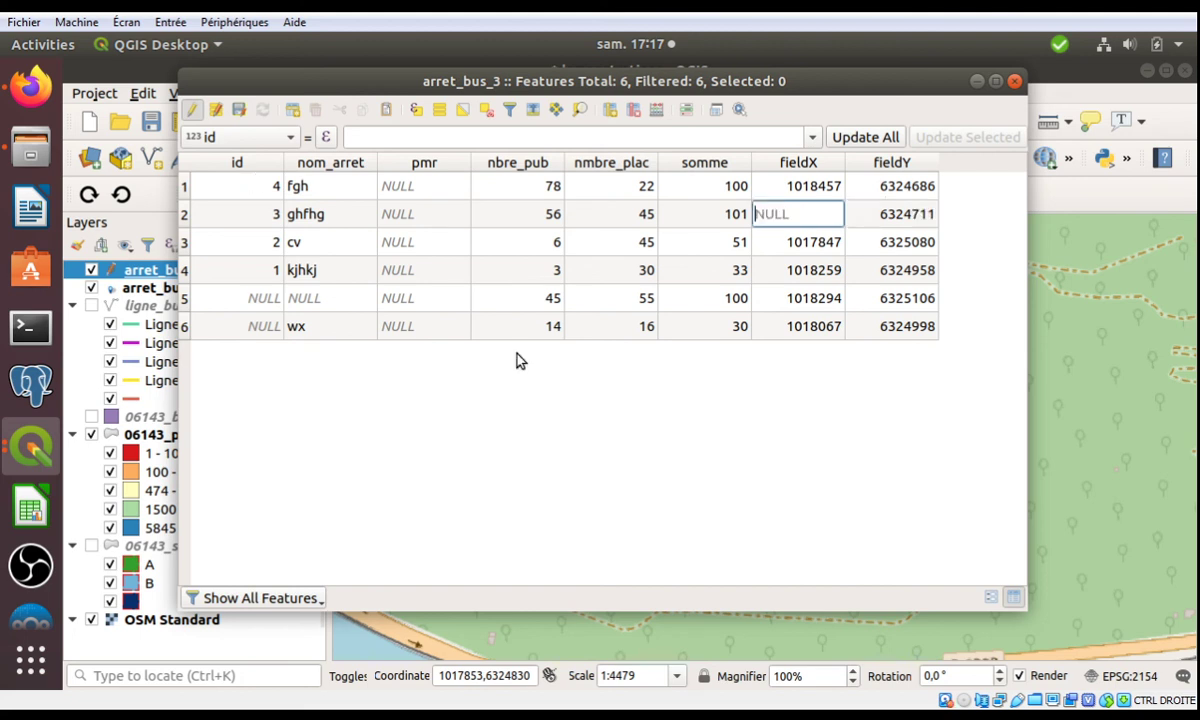
pyautogui.hotkey('ctrl', 'e')
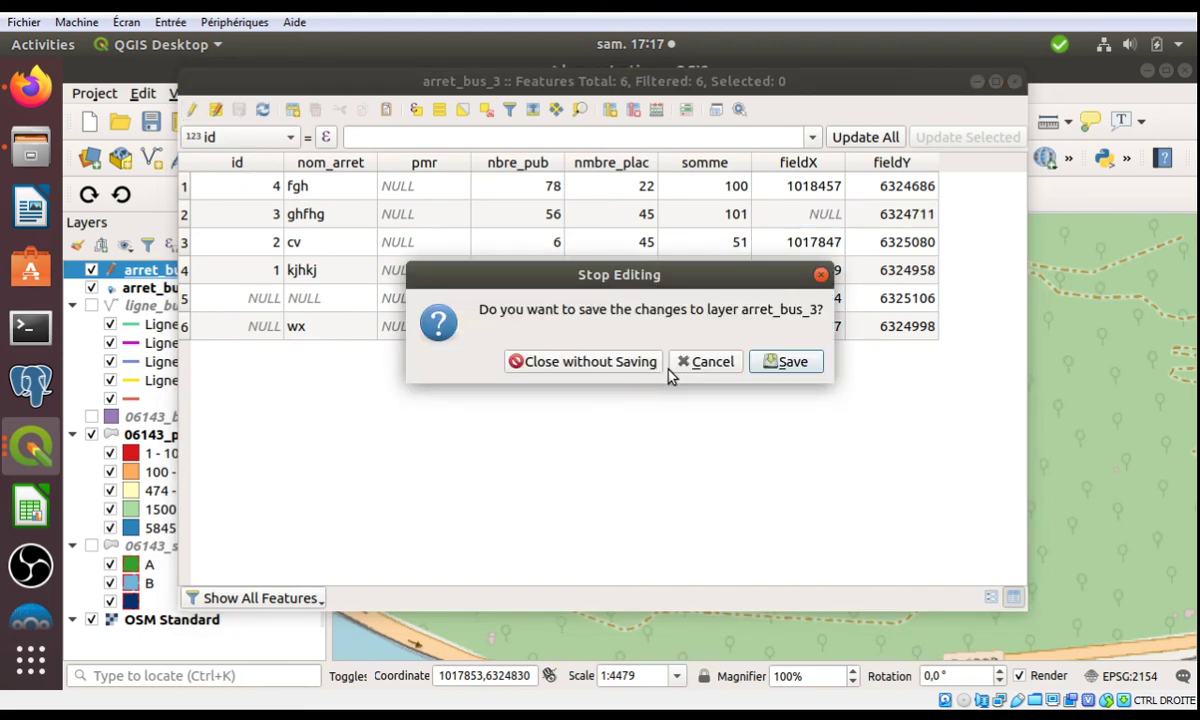
pyautogui.click(786, 362)
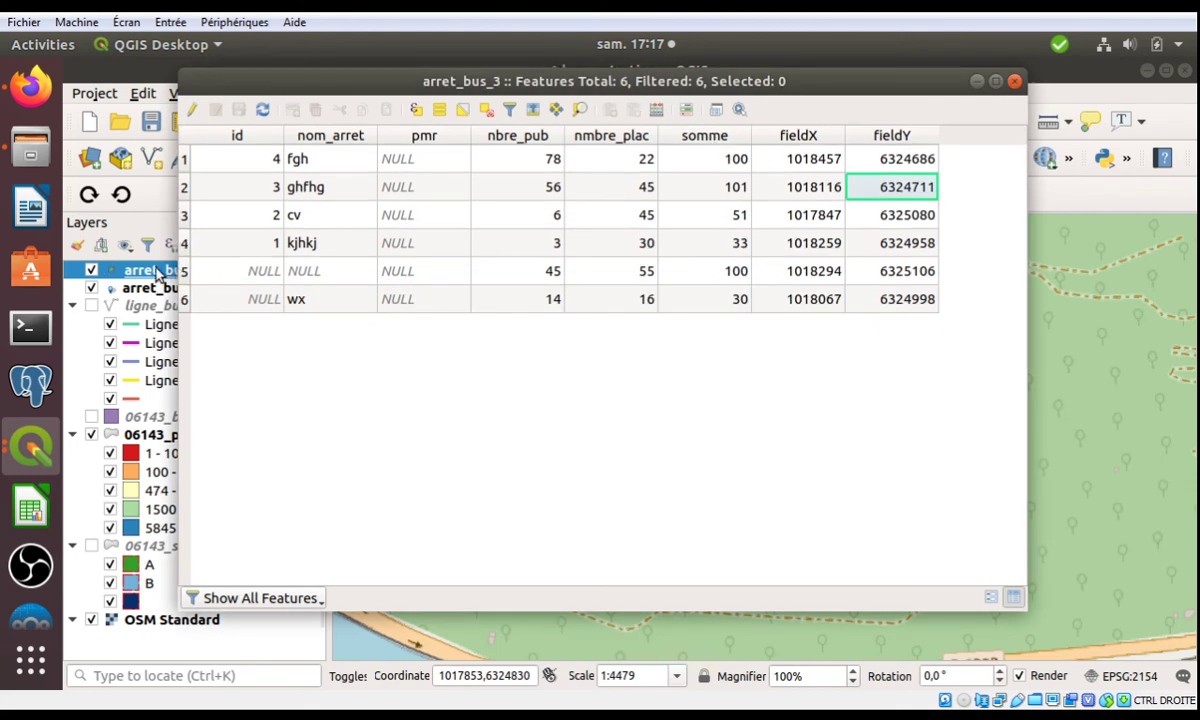
# Check the field types of fieldX and fieldY in the arret_bus_3 layer's properties, and close the properties without changes.
pyautogui.click(157, 272)
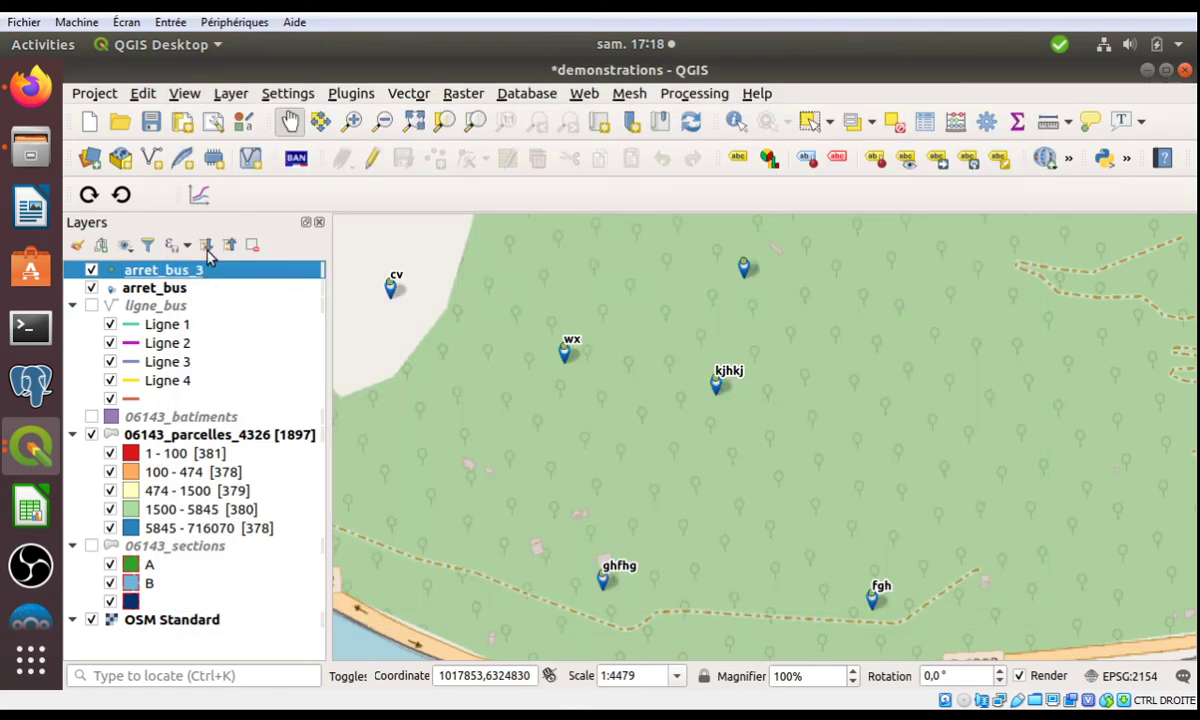
pyautogui.doubleClick(205, 268)
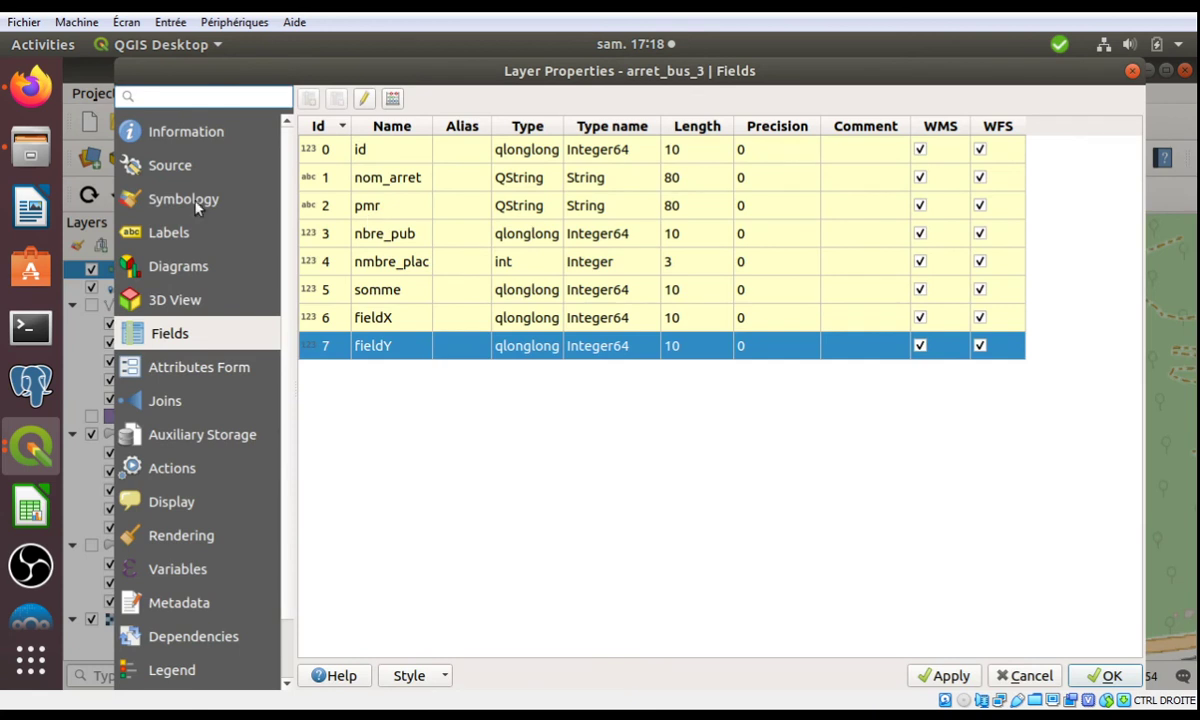
pyautogui.click(1132, 70)
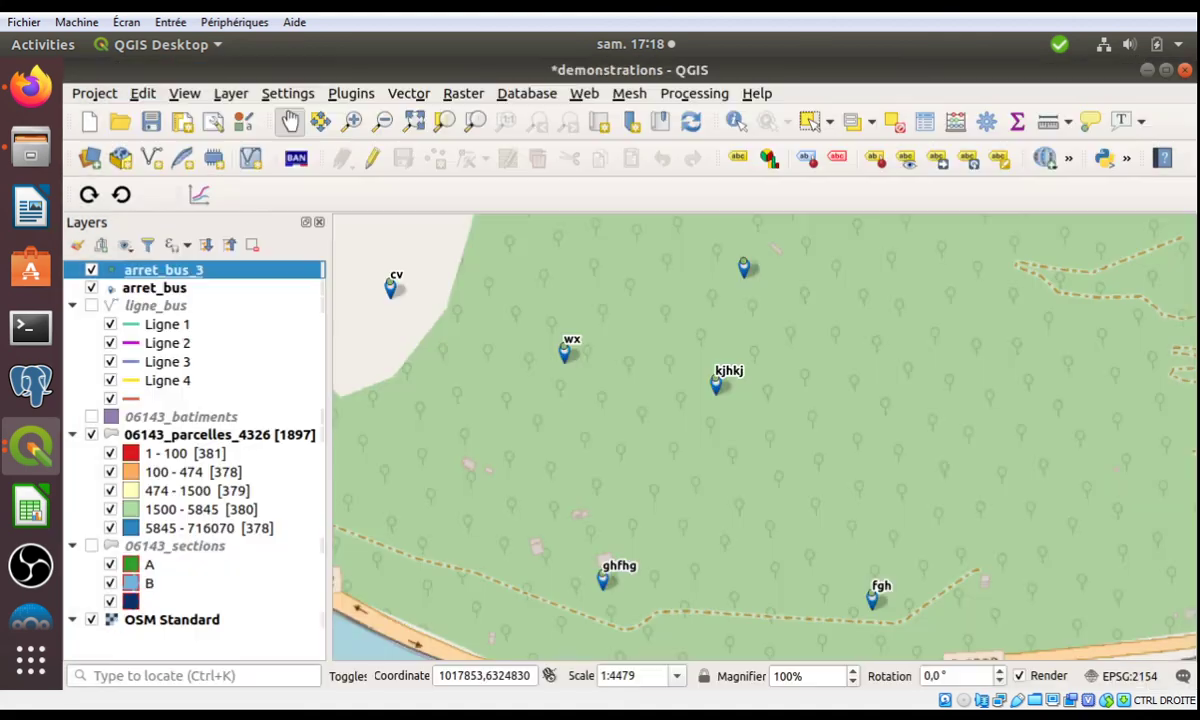